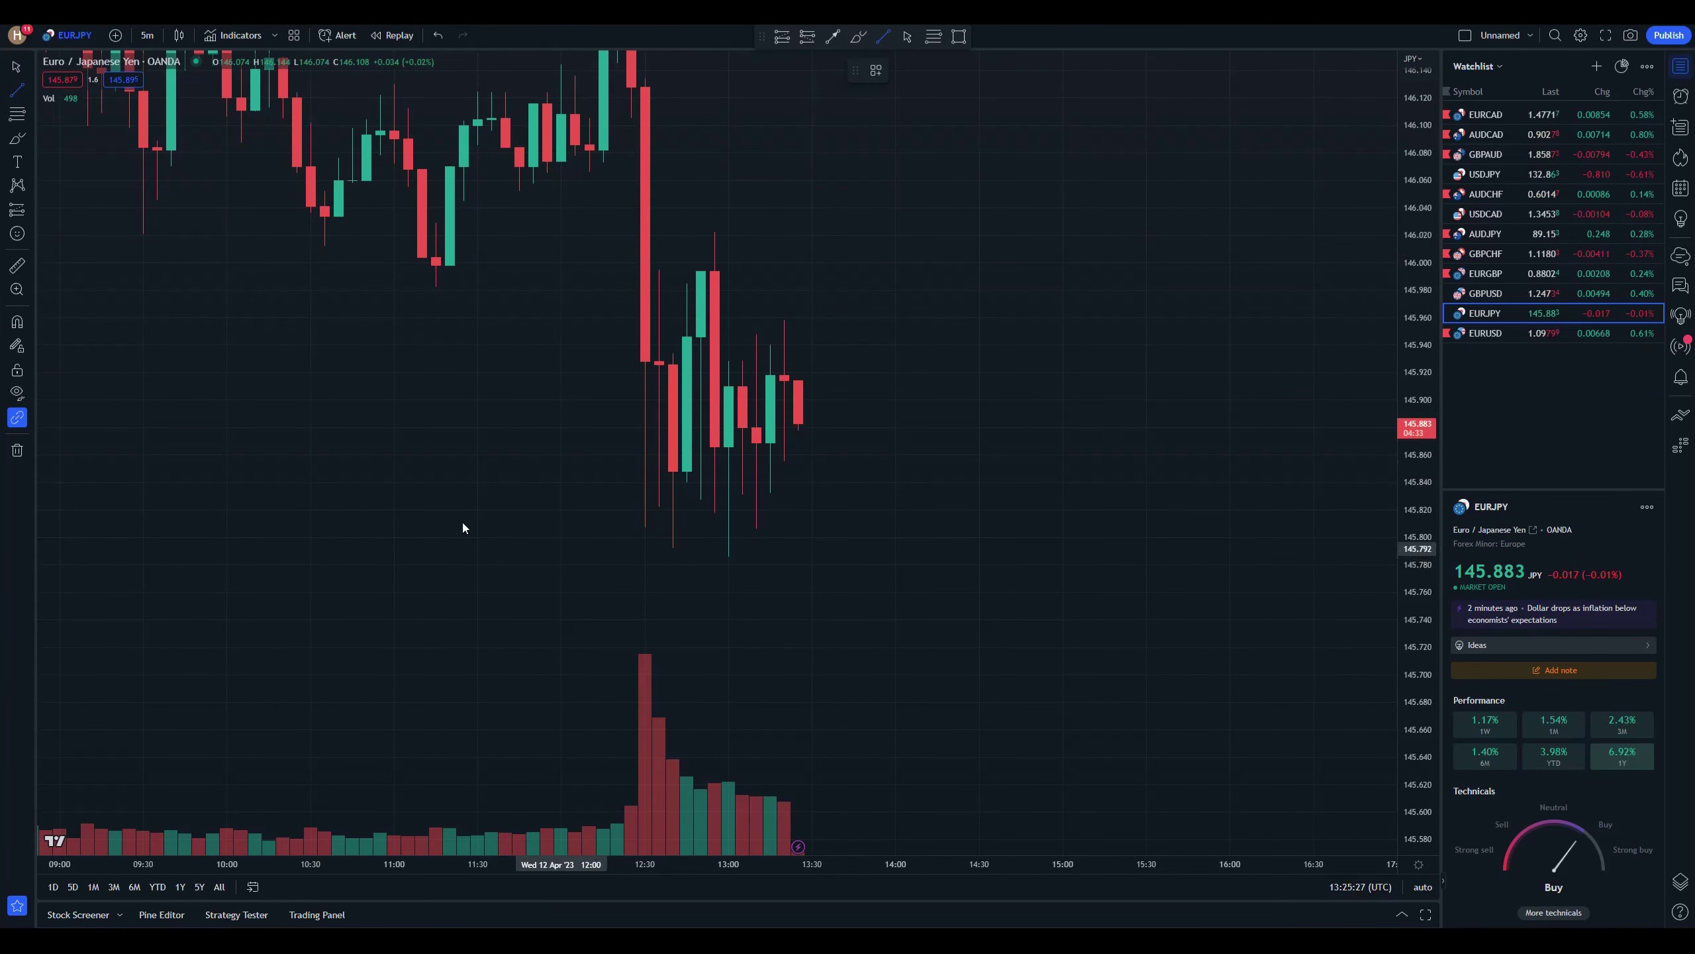
- Draw a level support line under the latest EUR/JPY candle lows near 145.86
left_click(534, 474)
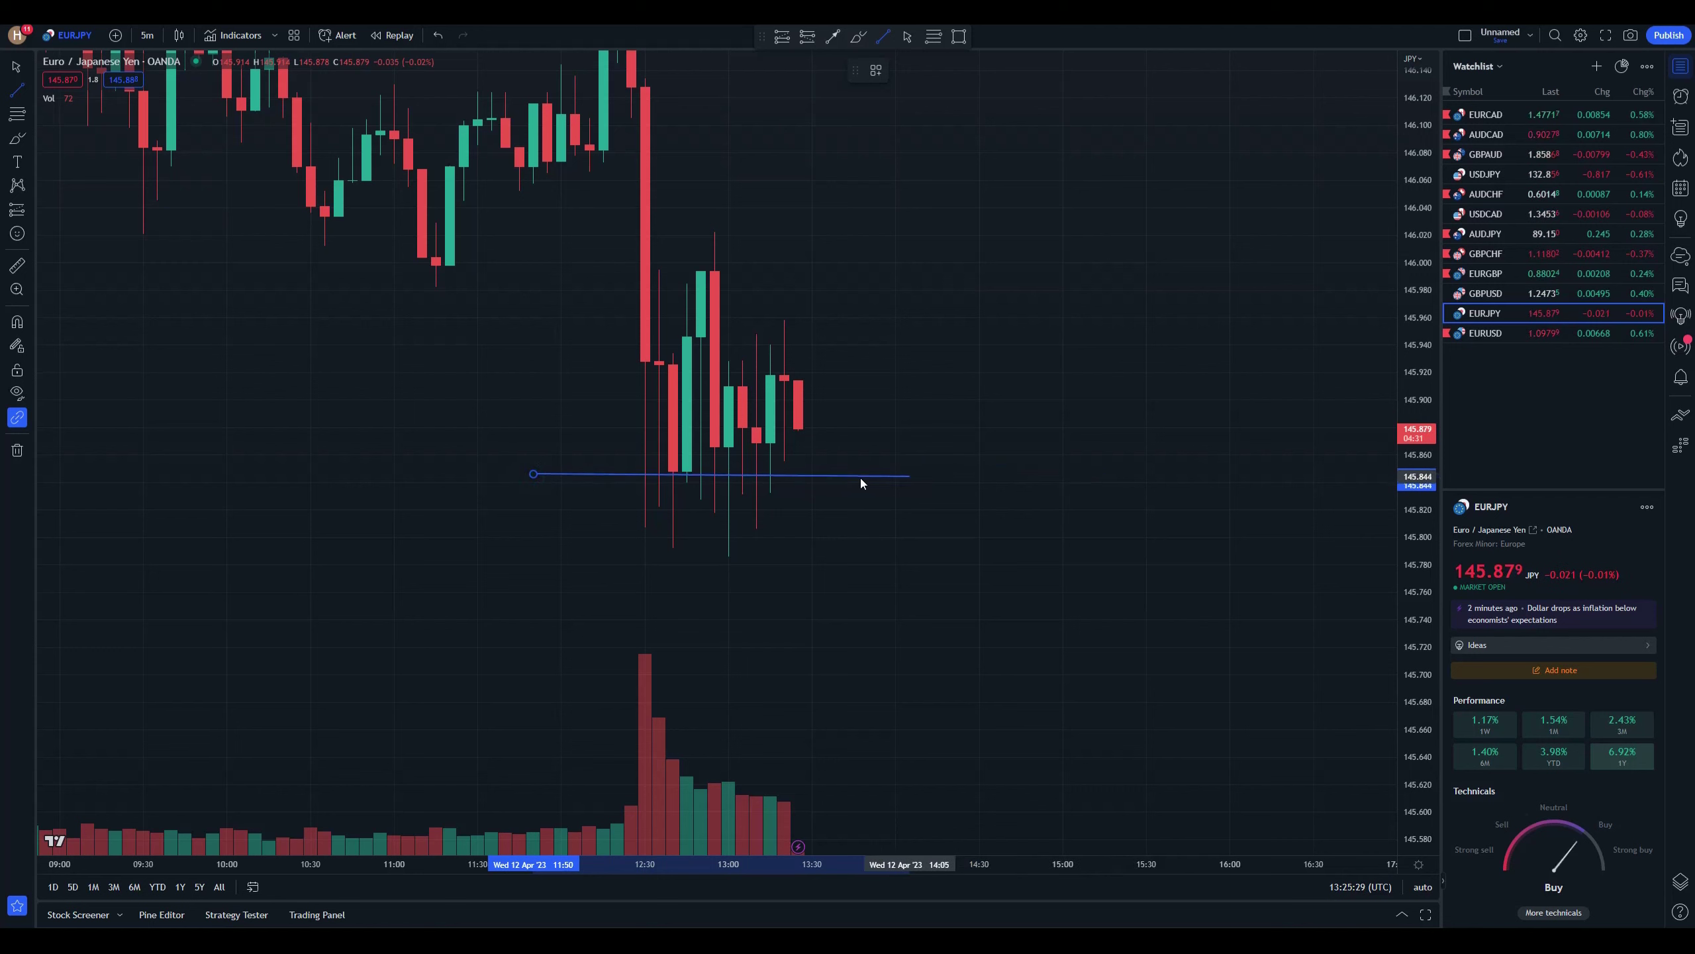
left_click(948, 482)
left_click_drag(948, 481, 966, 475)
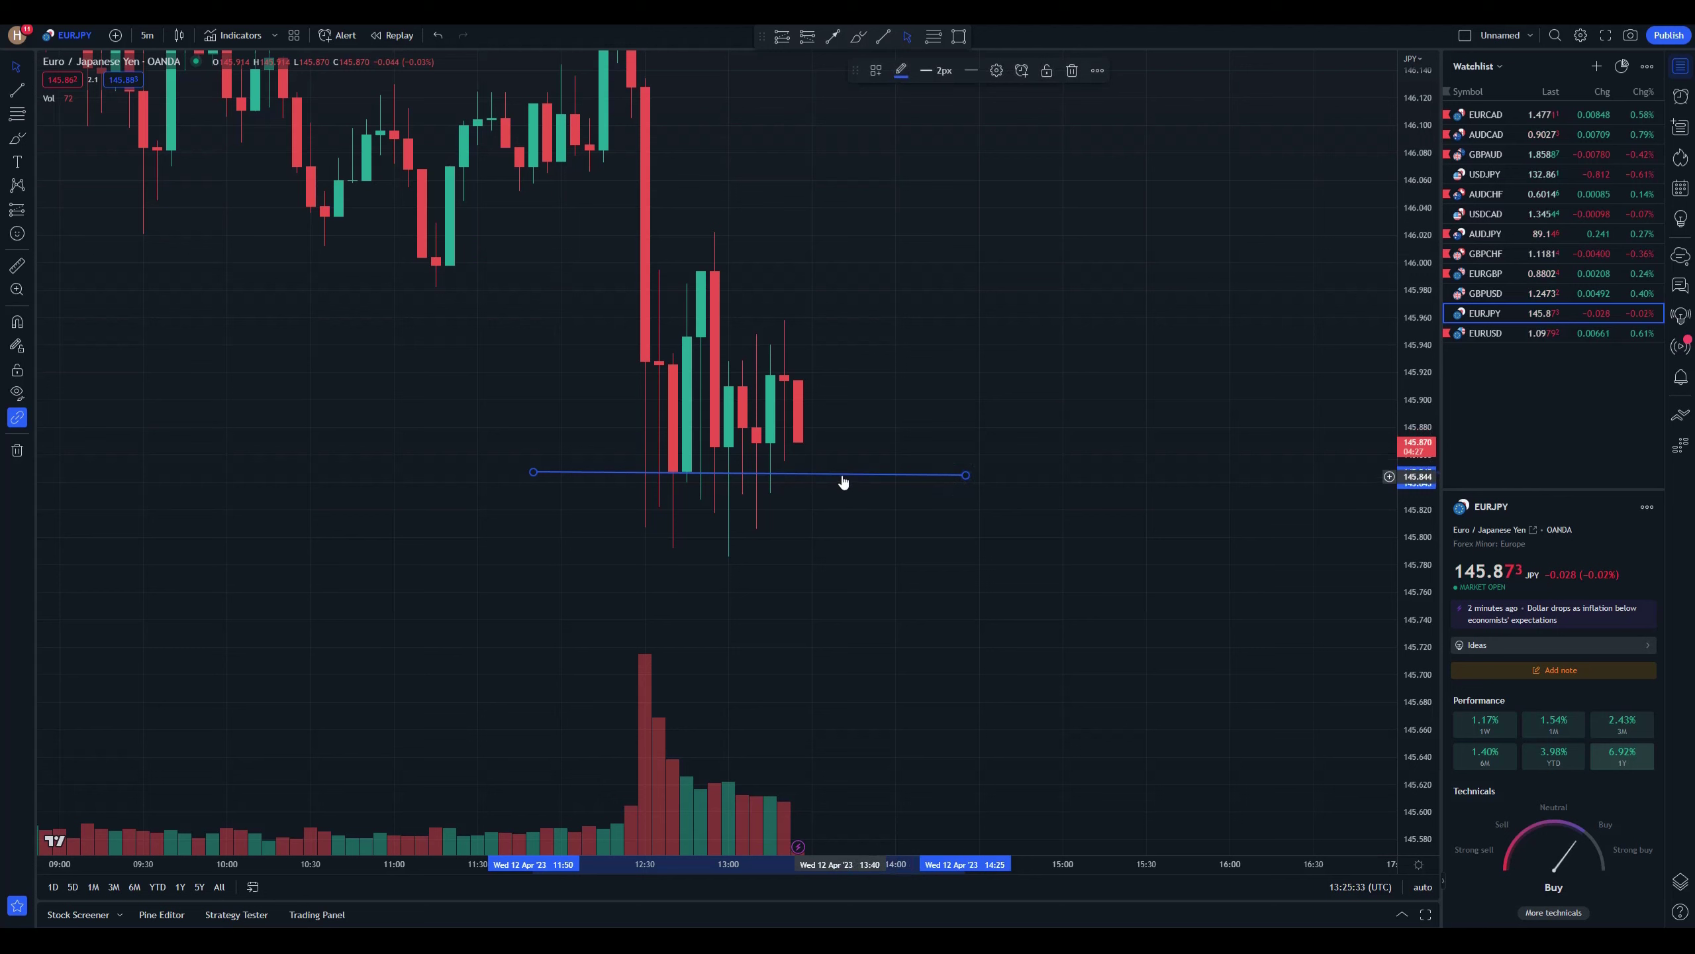
left_click_drag(842, 477, 848, 457)
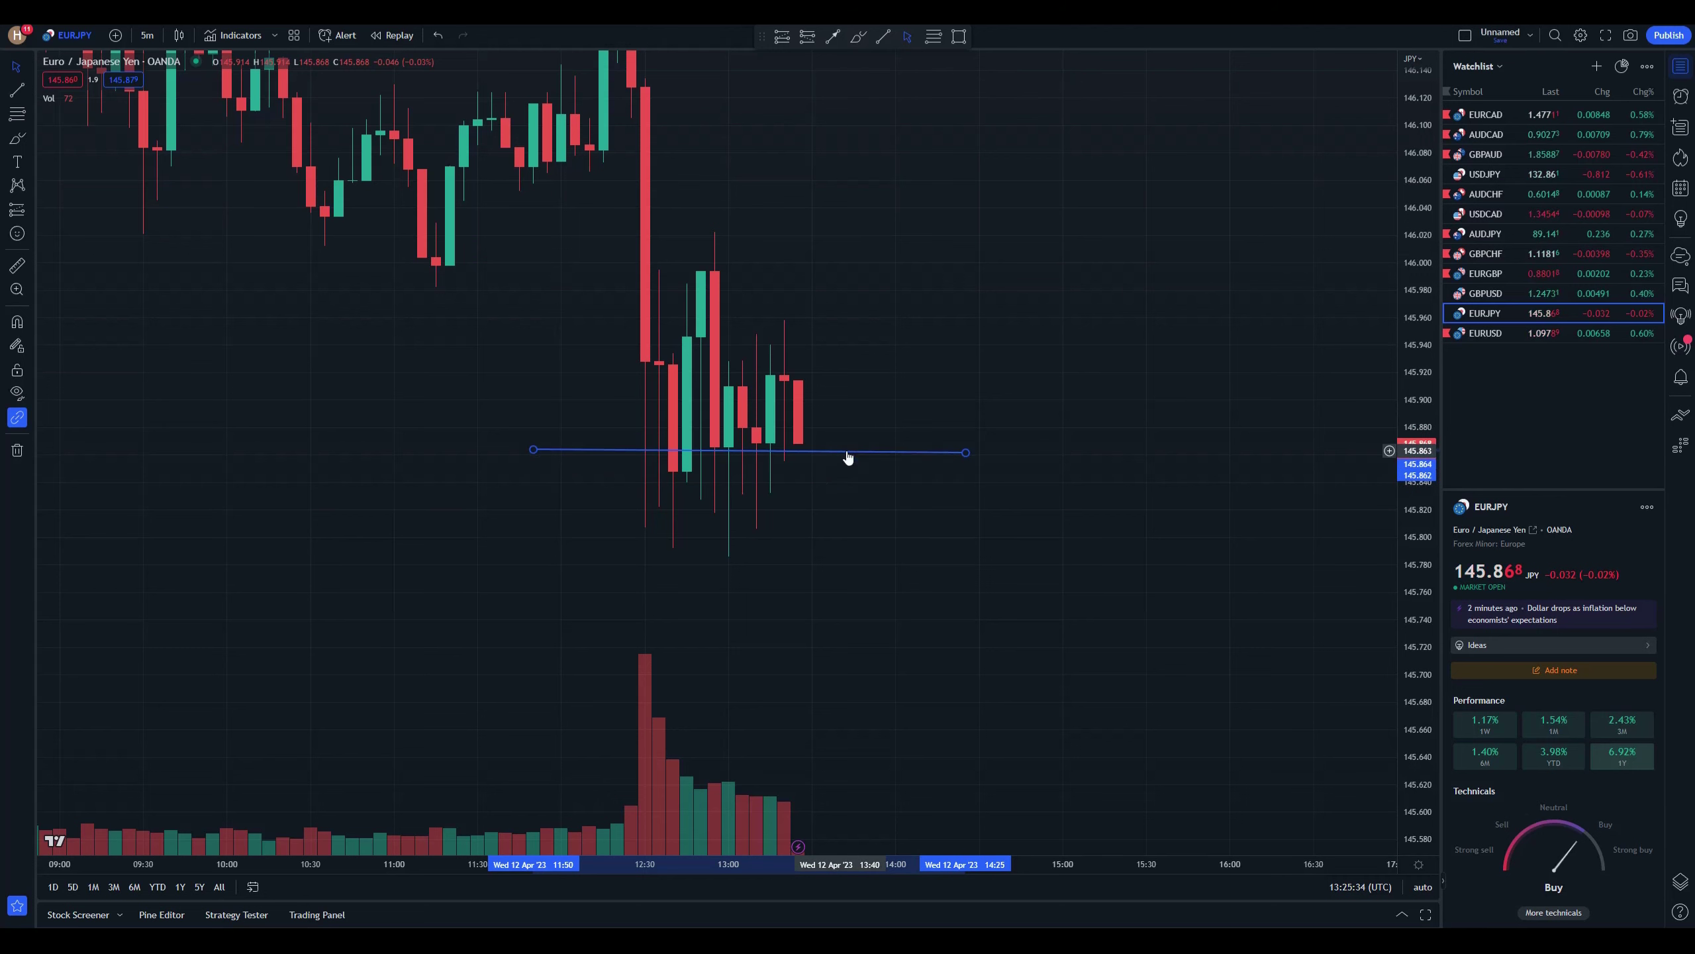
left_click(829, 503)
scroll(939, 505, "down", 2)
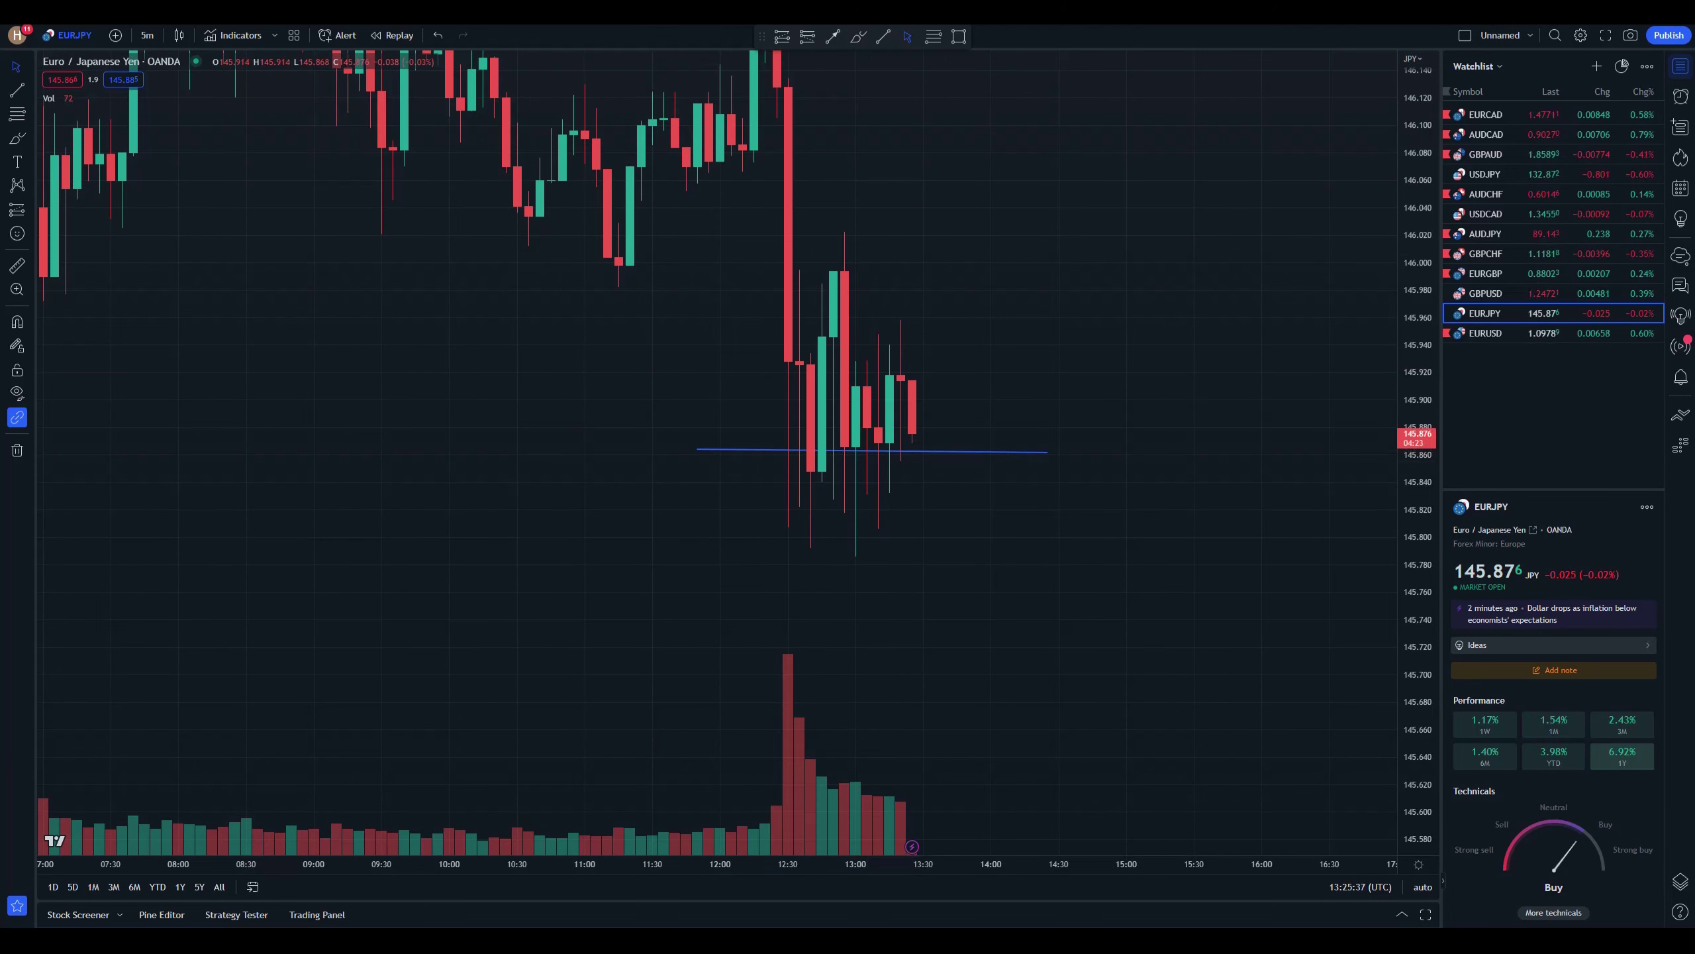
key("alt+Tab")
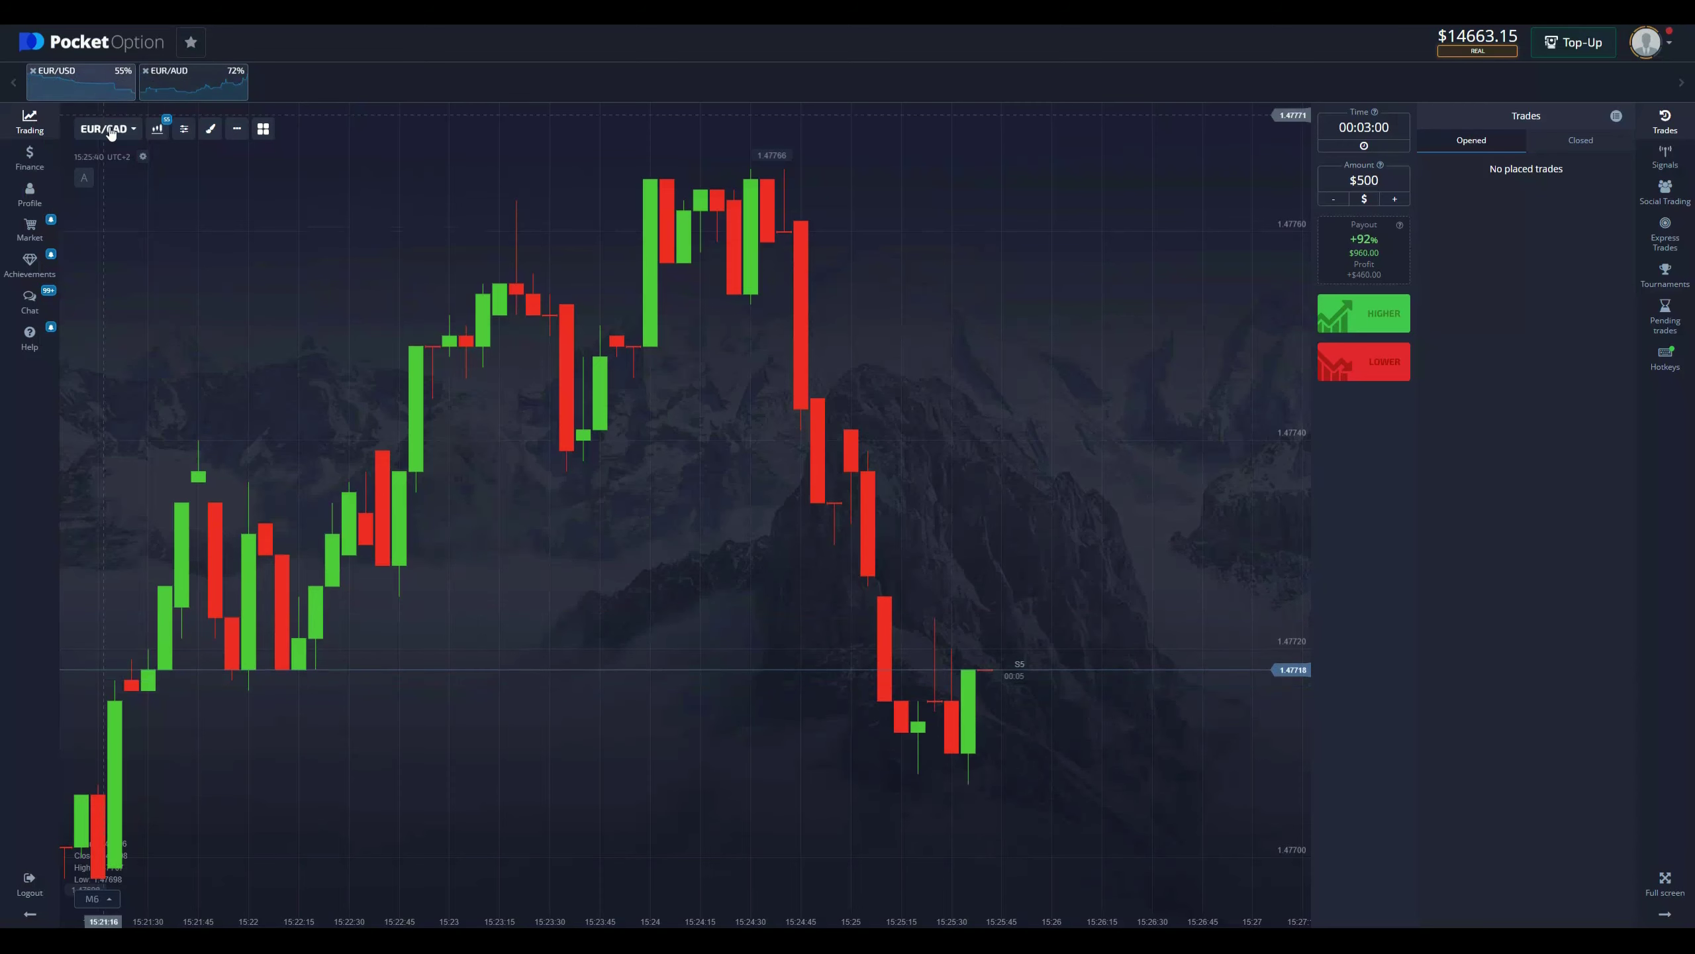
- Search 'eurjpy' and switch Pocket Option's traded asset from EUR/CAD to EUR/JPY
left_click(106, 129)
left_click(292, 167)
type("eurjp")
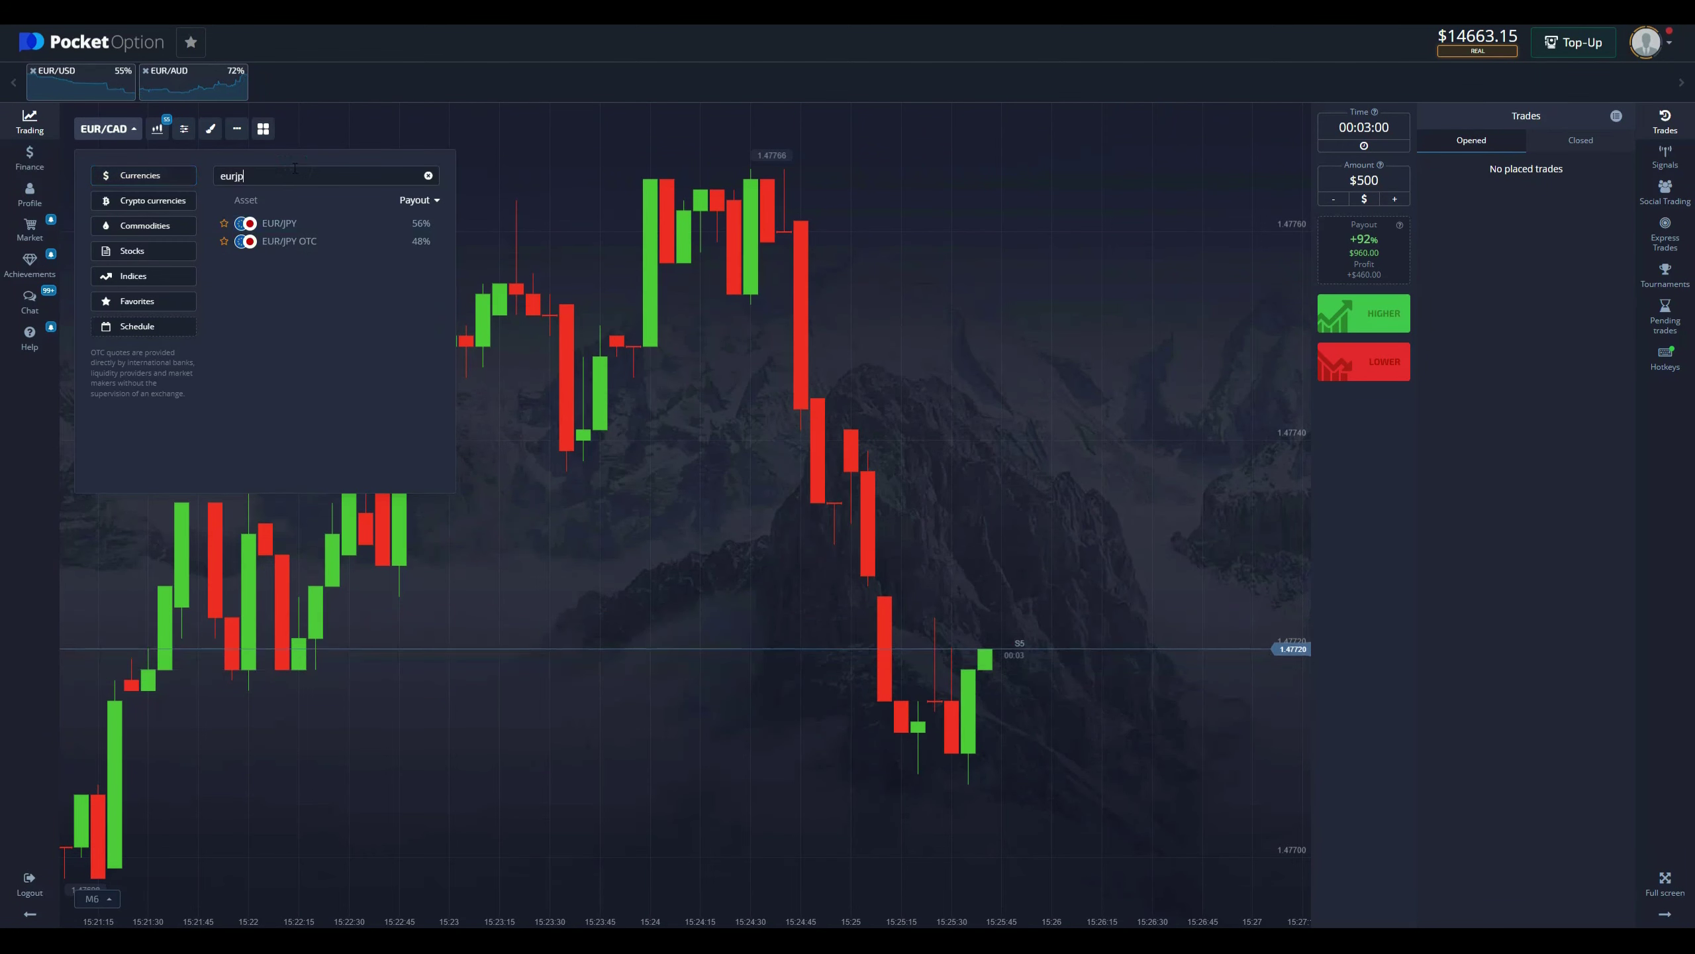
type("y")
left_click(308, 231)
left_click(684, 432)
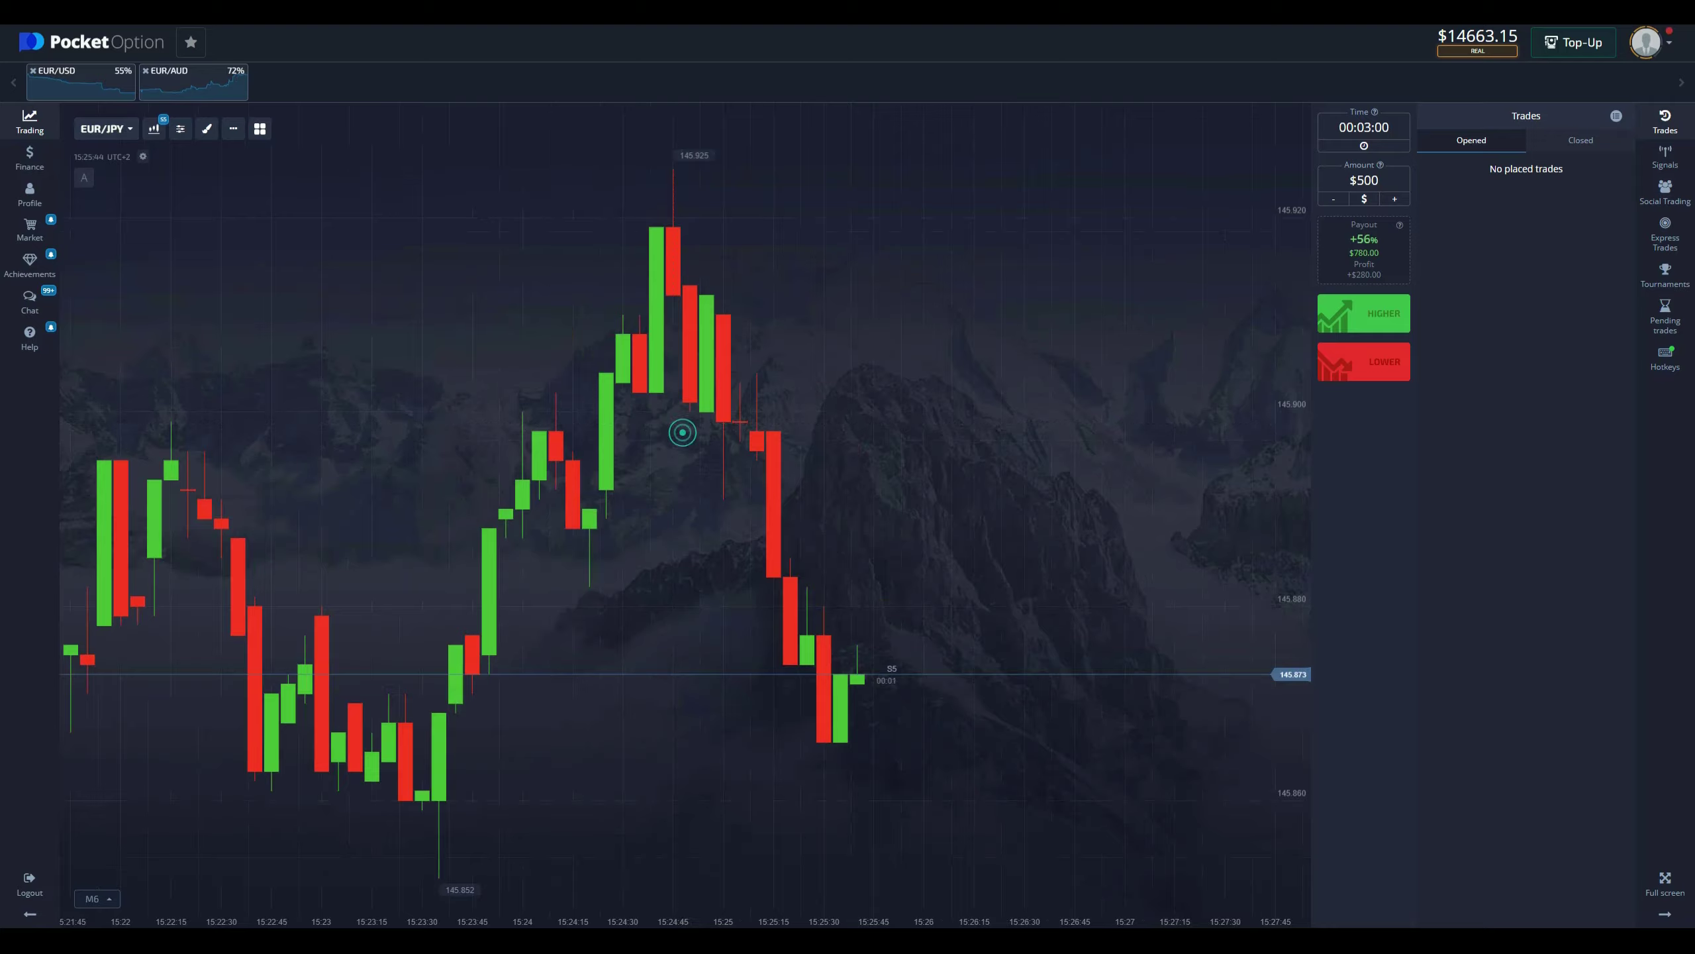
key("alt+Tab")
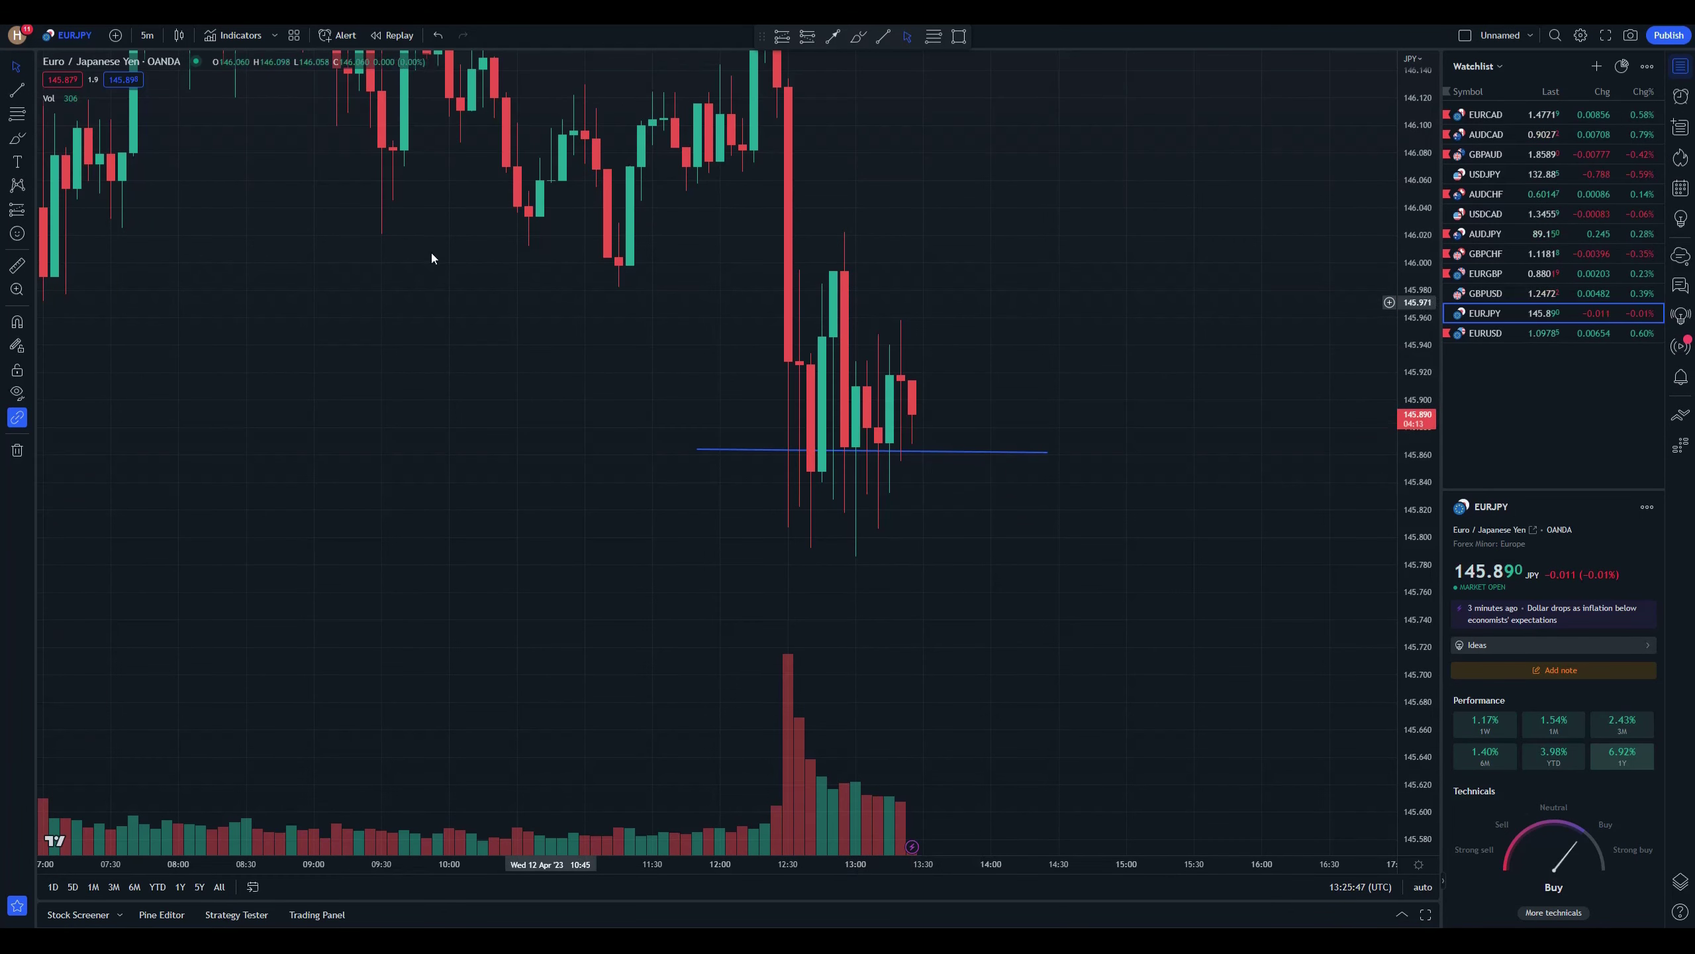
- Zoom out and level the support line's right end at 145.864
scroll(989, 464, "down", 1)
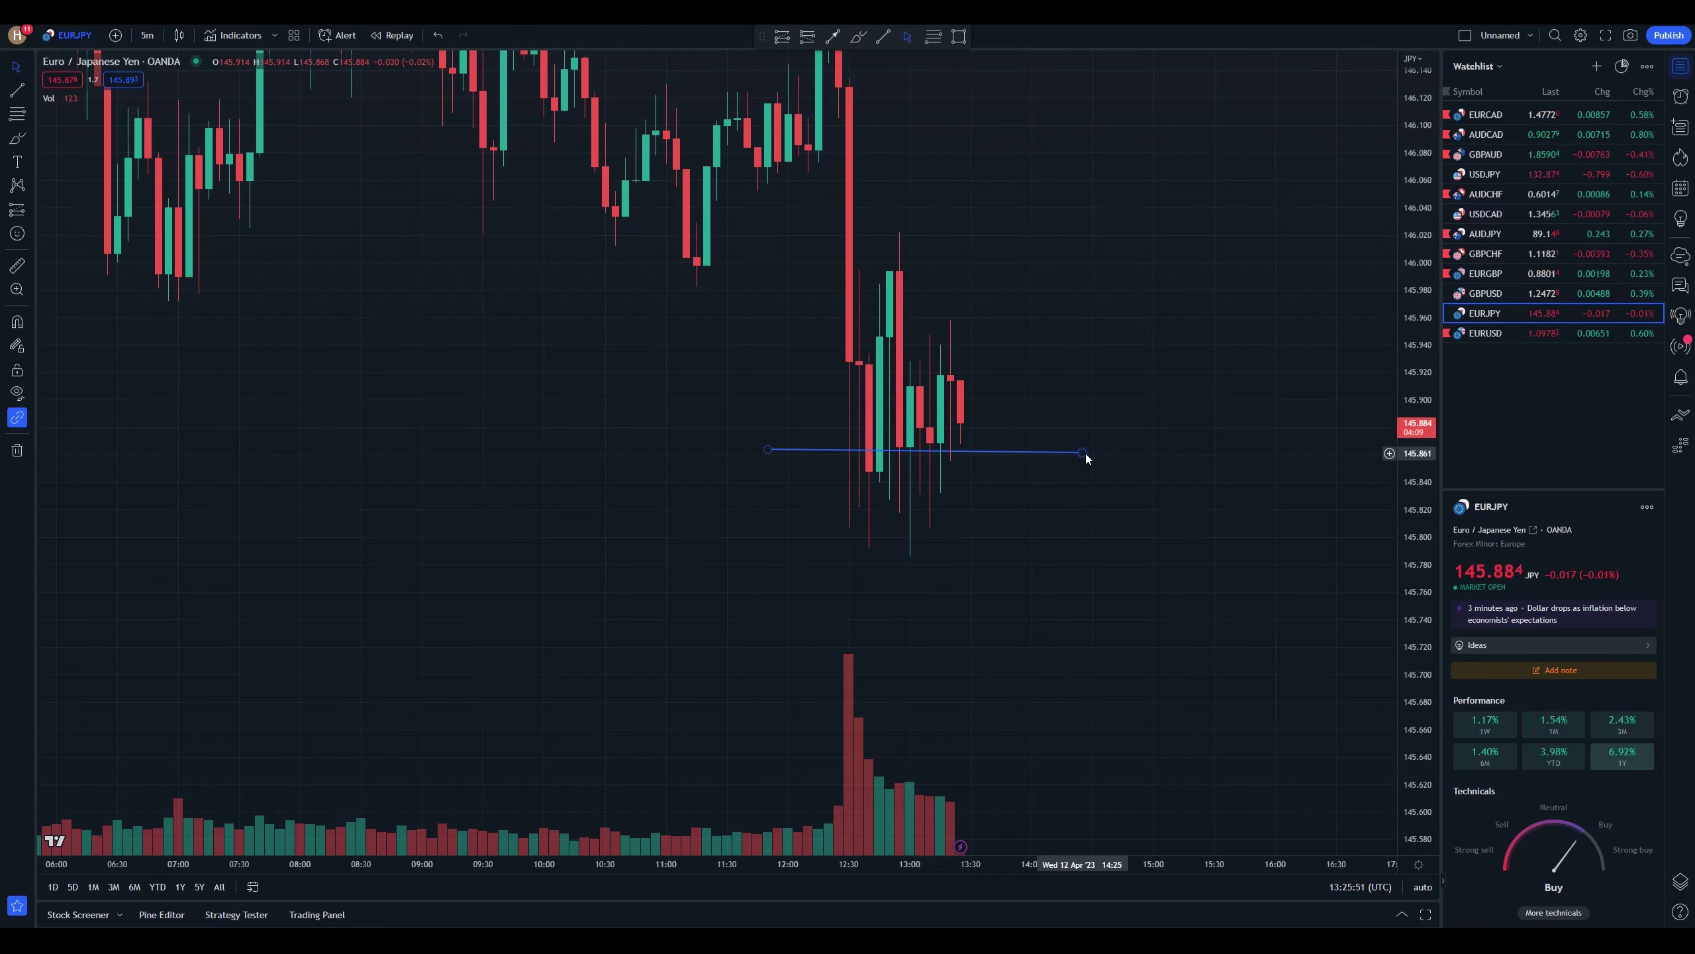
left_click_drag(1085, 452, 1091, 451)
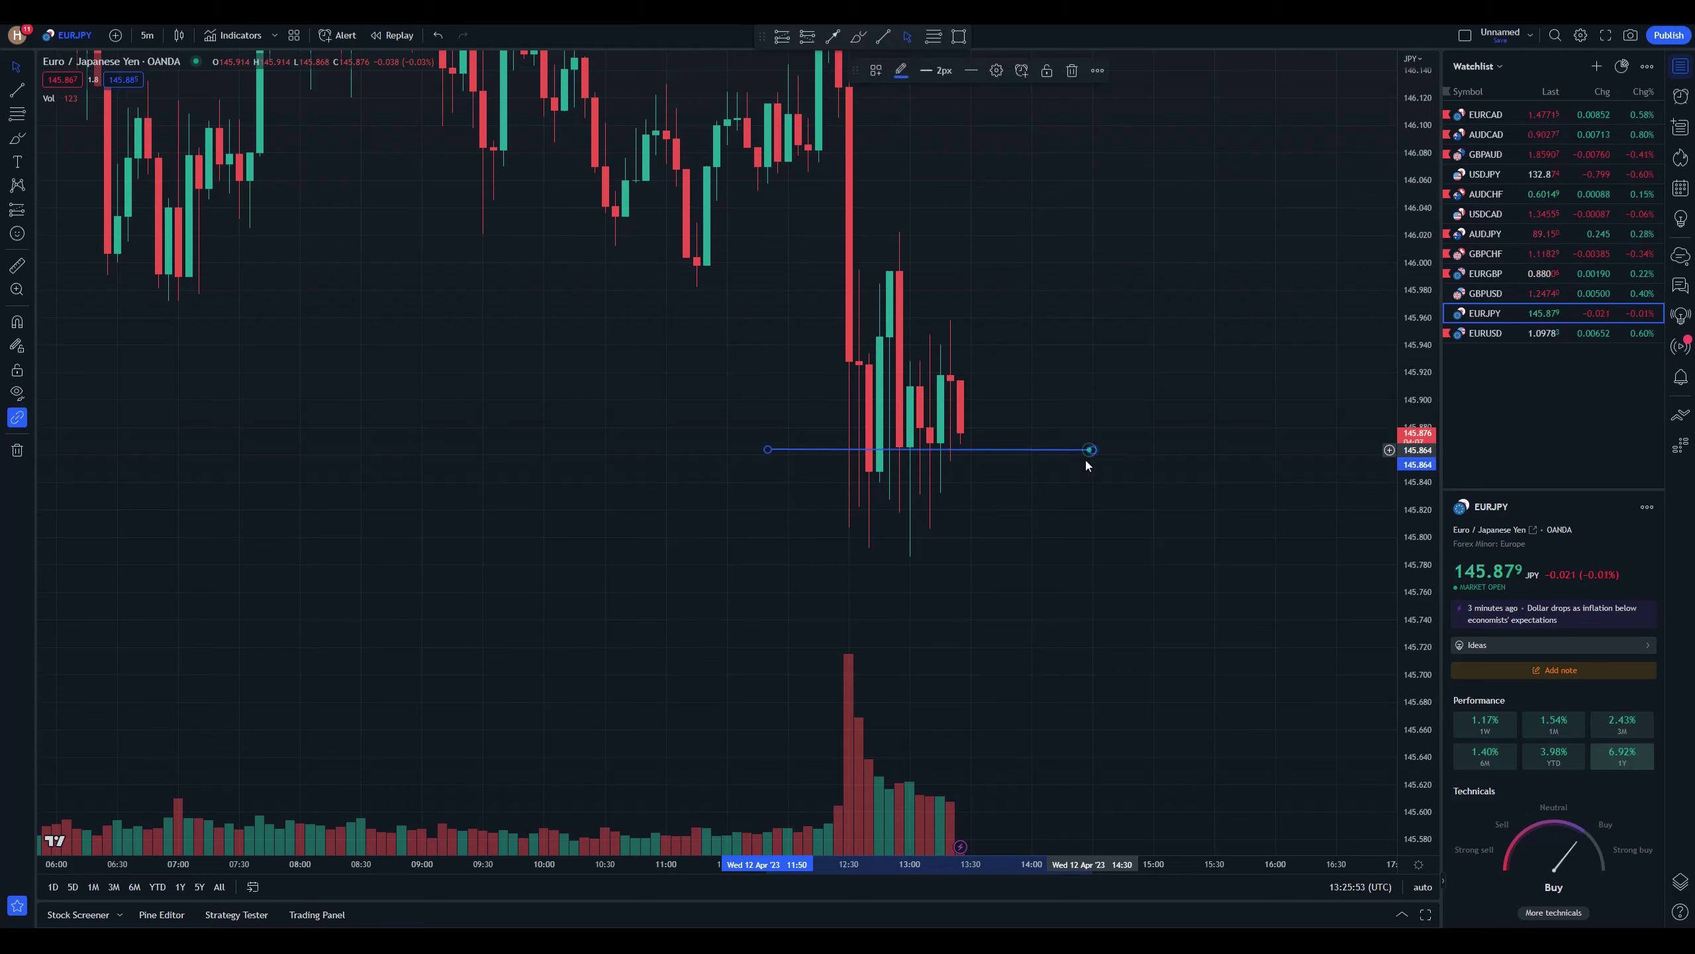
left_click(1071, 482)
- Compare the Pocket Option and TradingView EUR/JPY charts, ending on Pocket Option
key("alt+Tab")
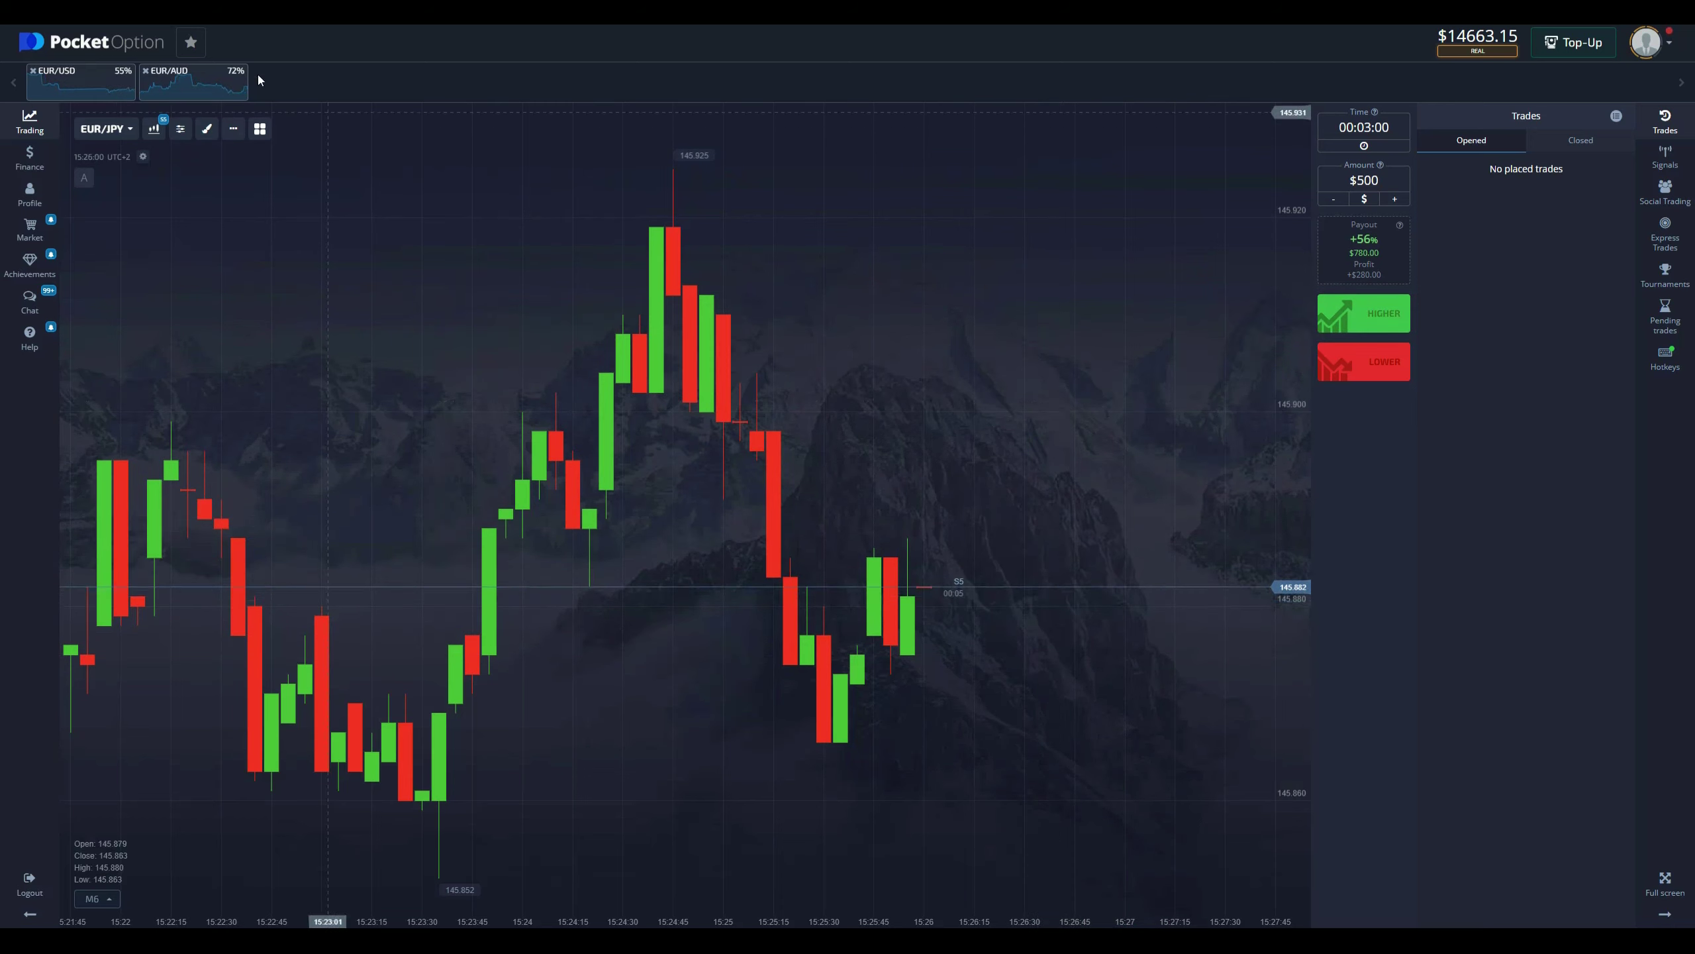
key("alt+Tab")
key("alt+Tab")
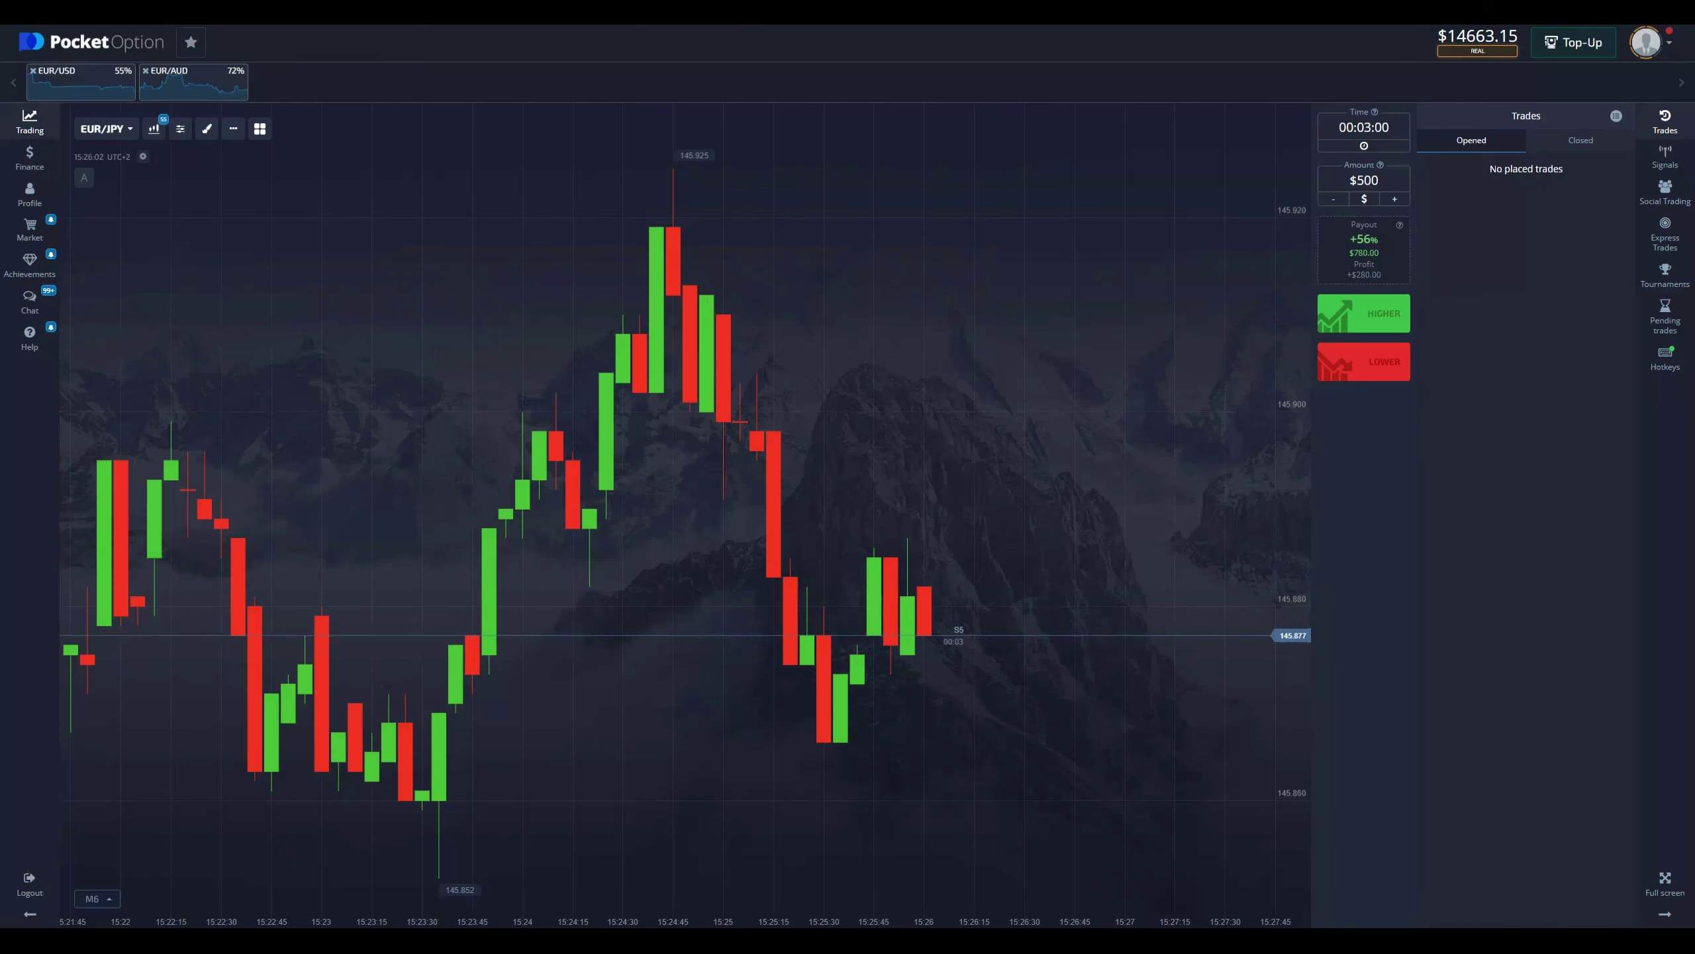
key("alt+Tab")
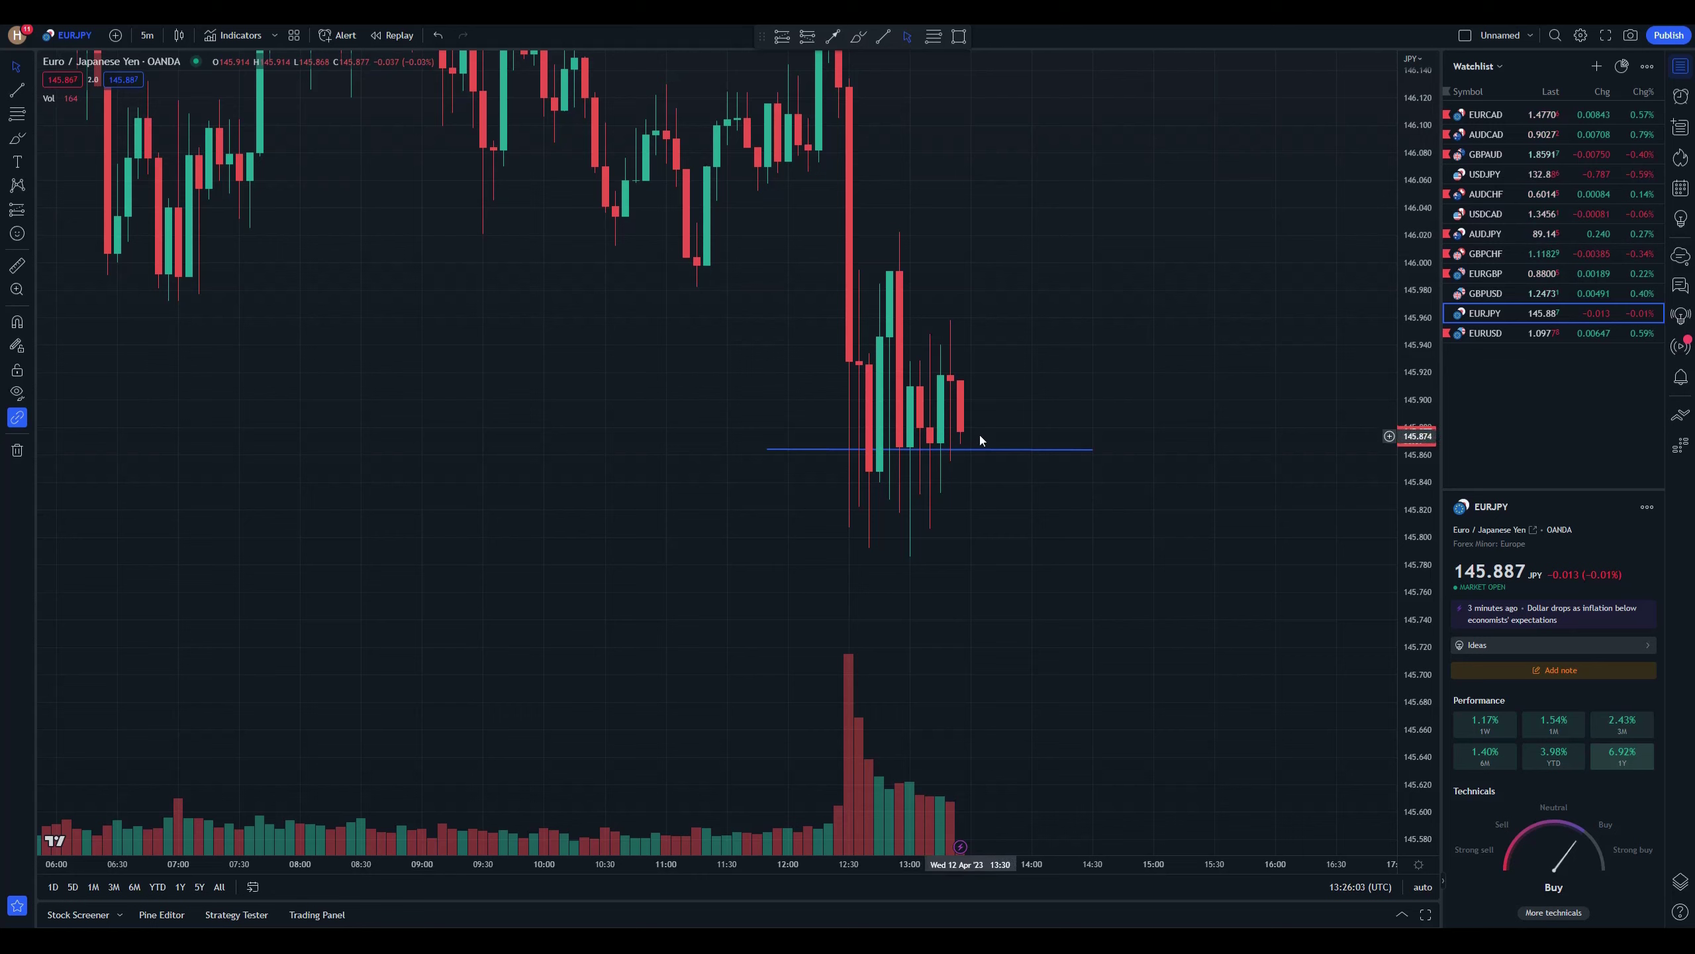
key("alt+Tab")
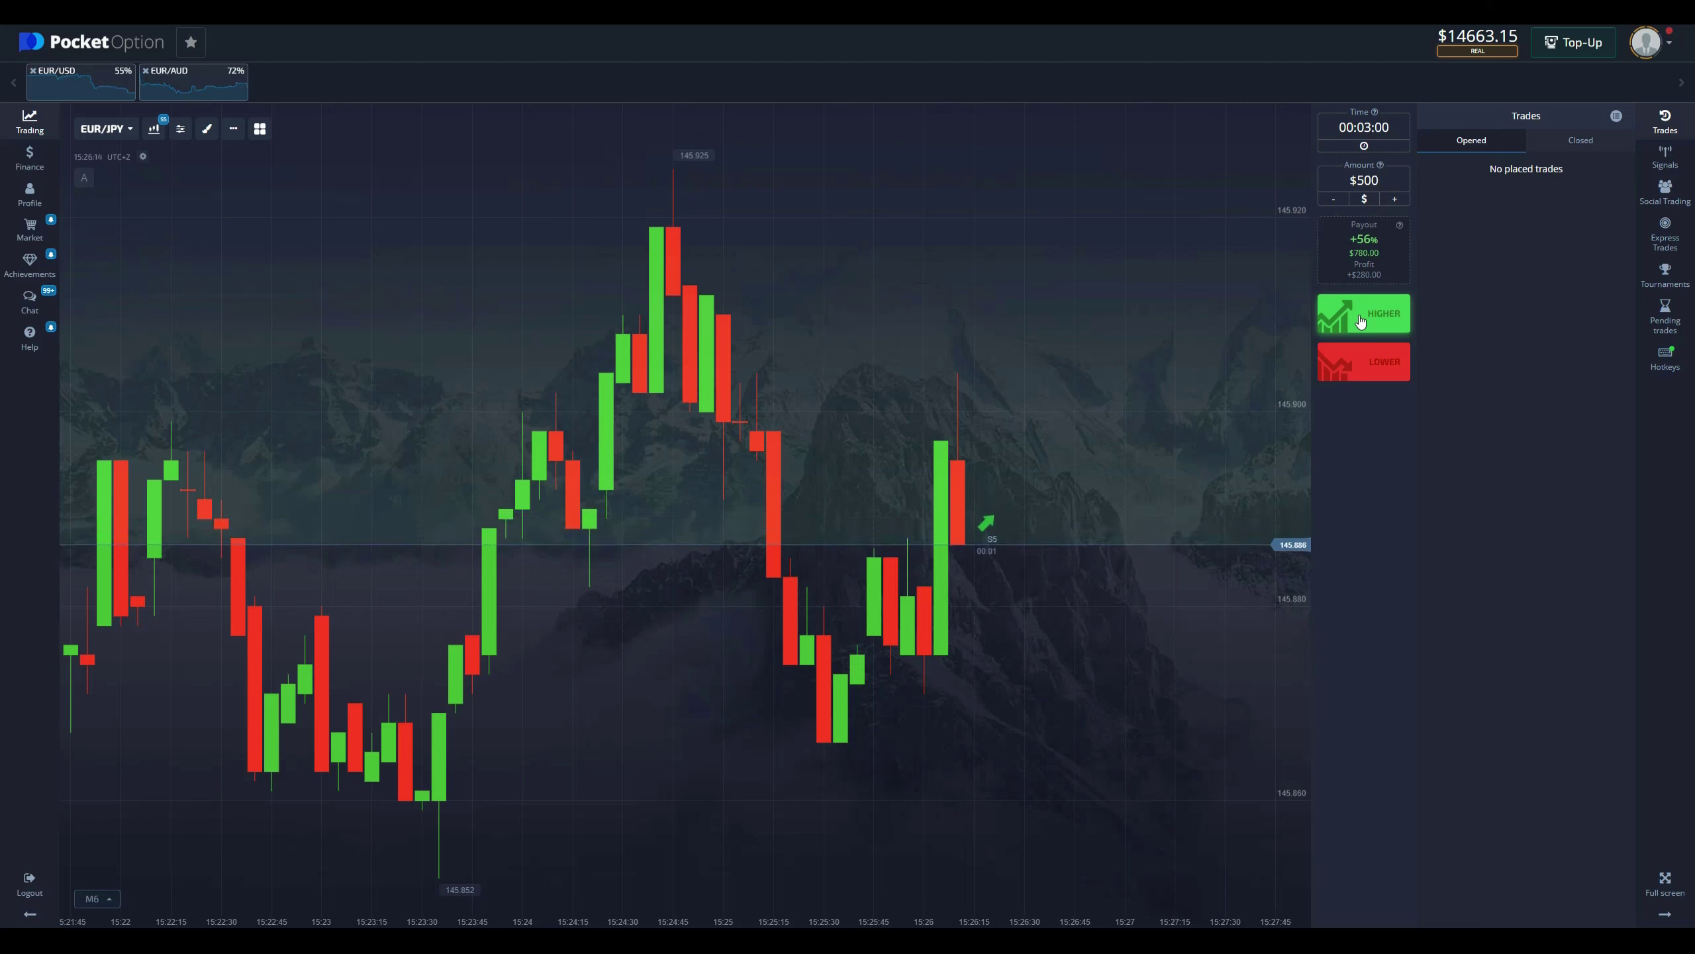
- Place two $500 Higher trades on EUR/JPY with a 3-minute expiry
left_click(1360, 322)
left_click(1359, 322)
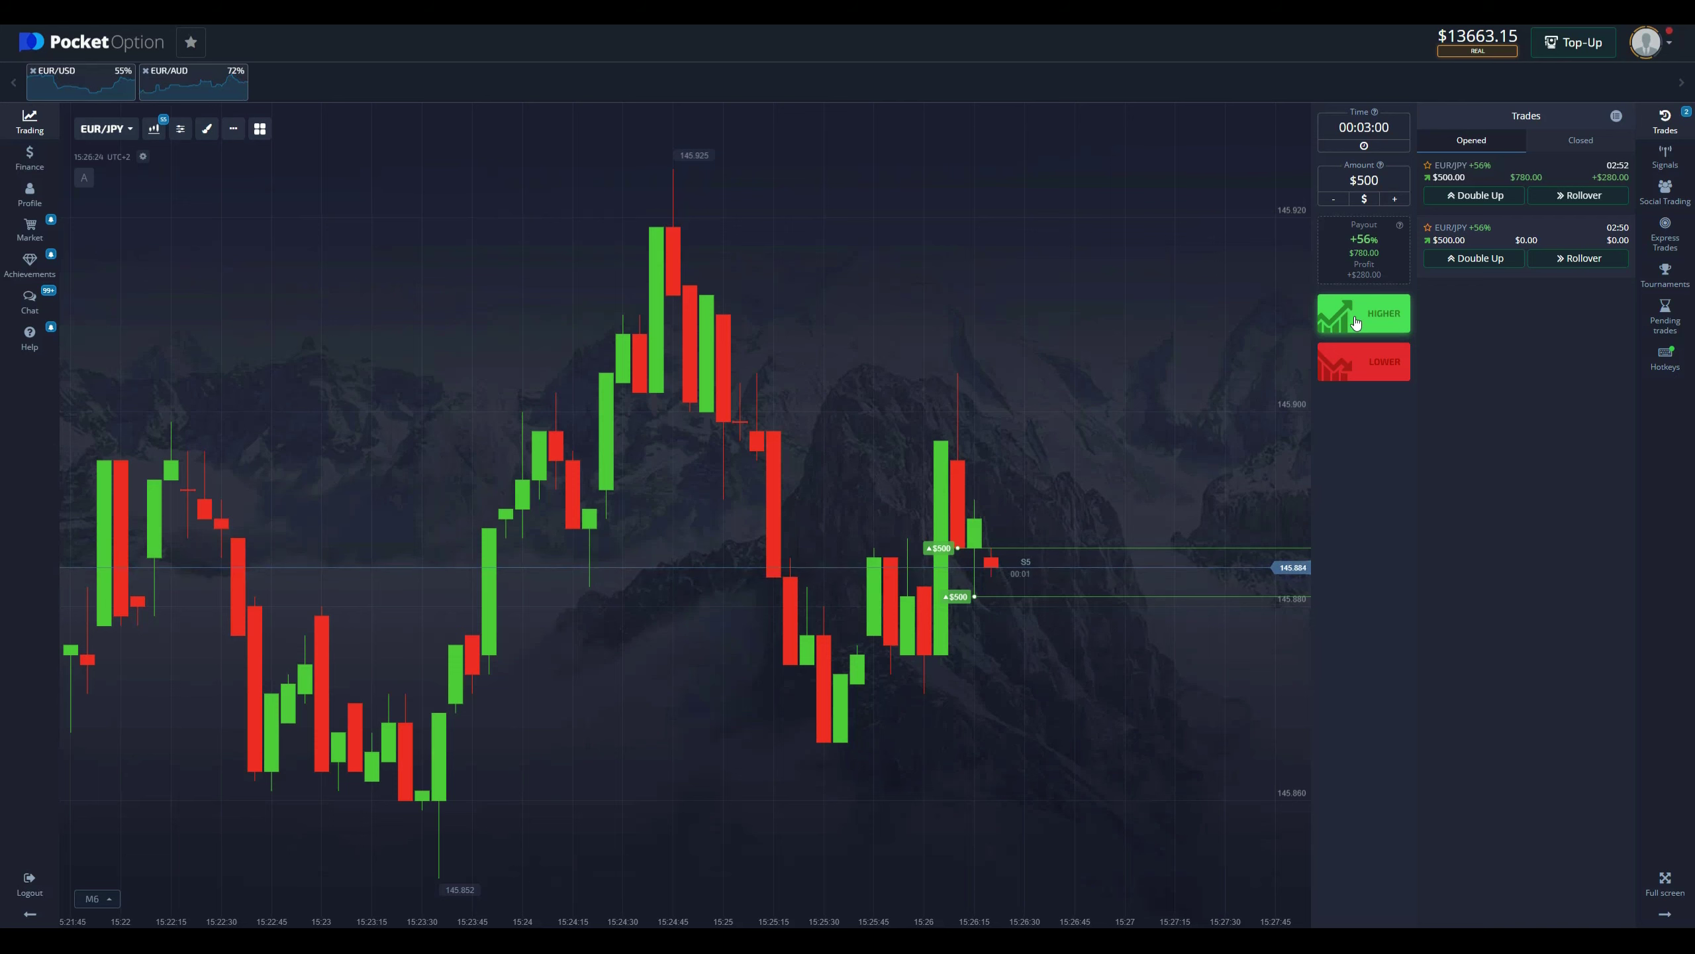
left_click_drag(1087, 664, 959, 633)
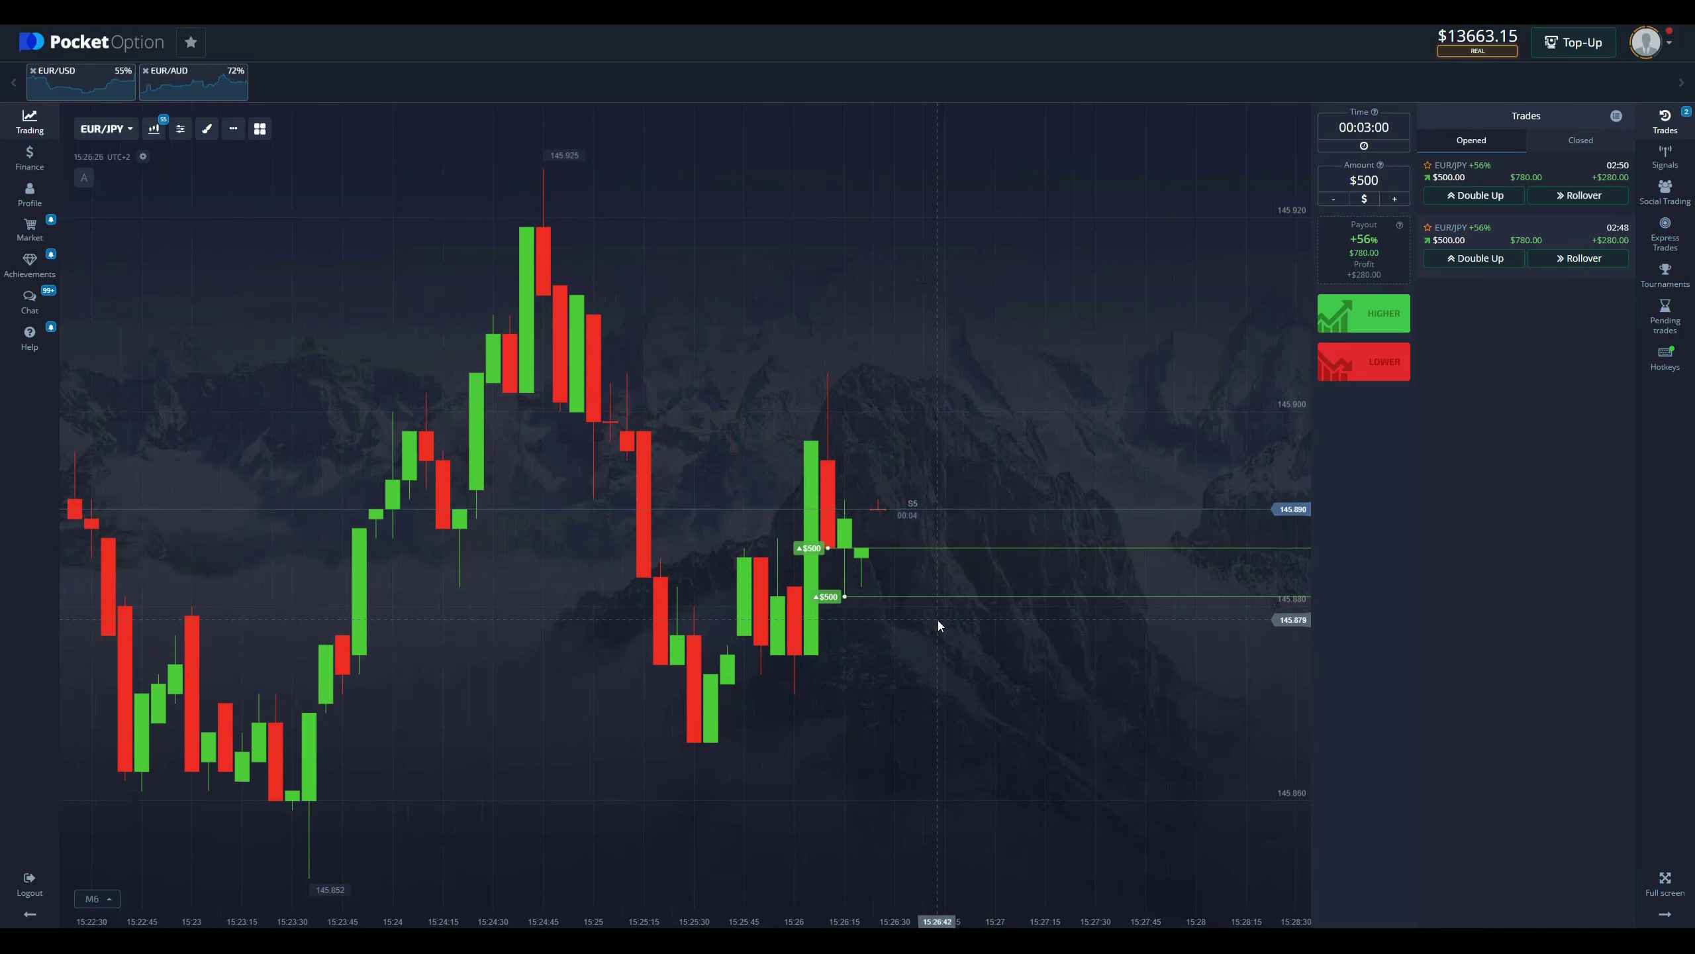
scroll(909, 635, "down", 2)
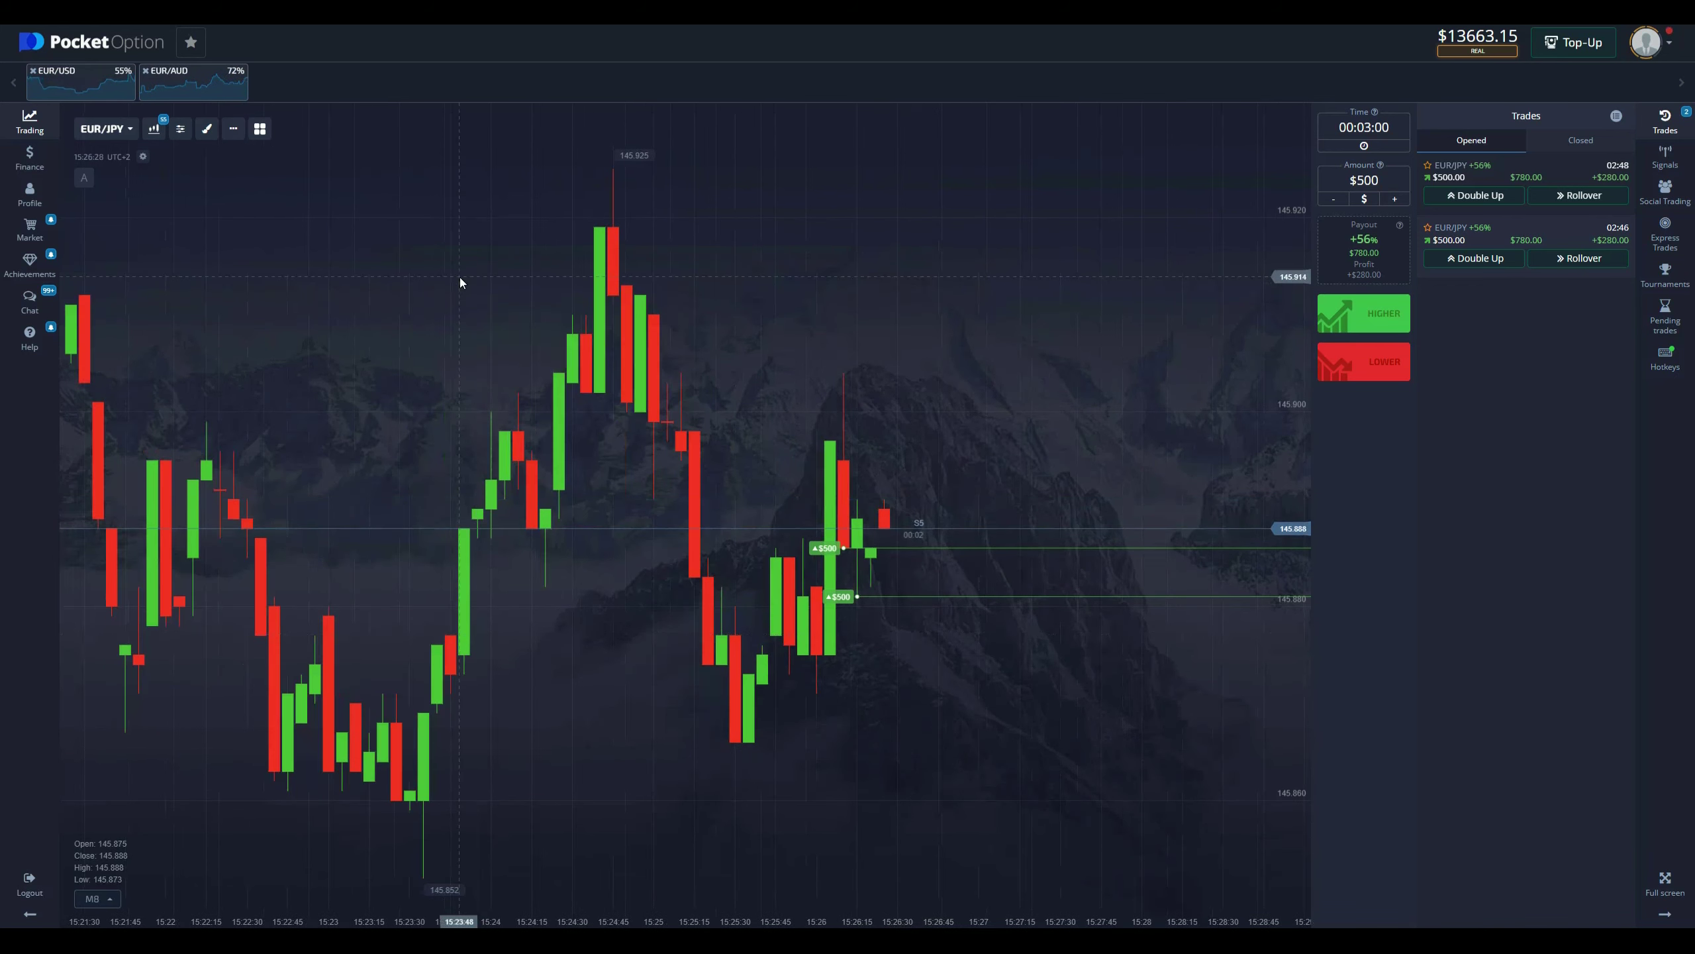
key("alt+Tab")
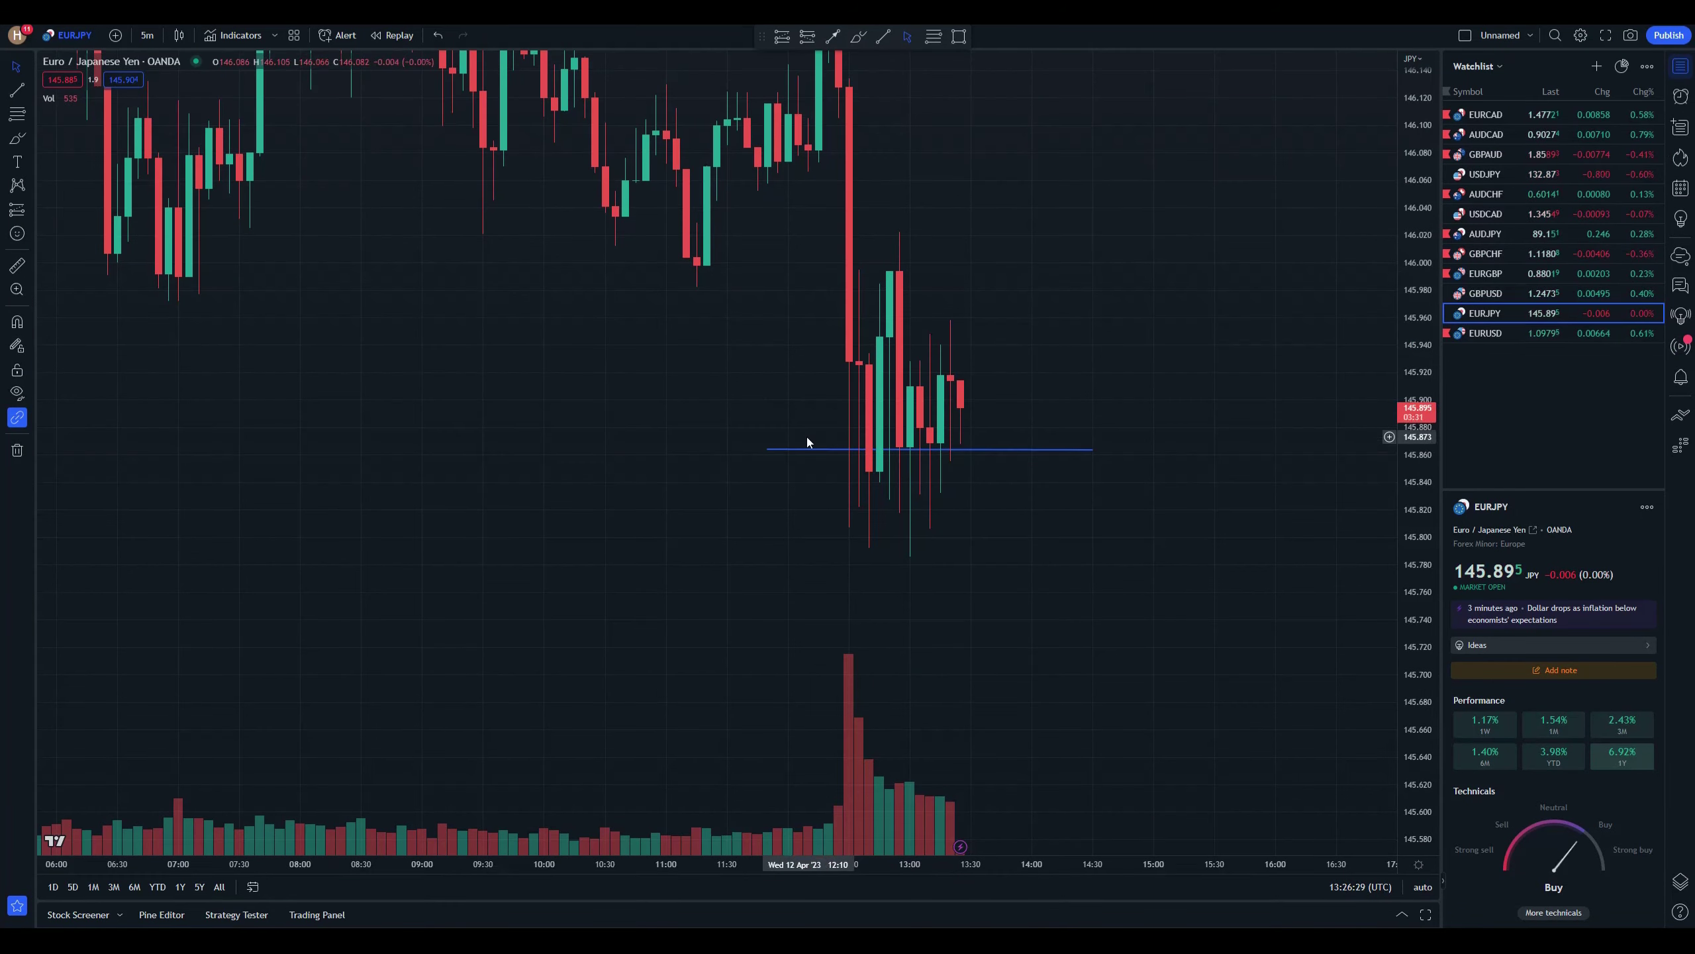
- Capture the area around the recent EUR/JPY candles and choose white for annotations
key("Print")
left_click_drag(694, 214, 1243, 657)
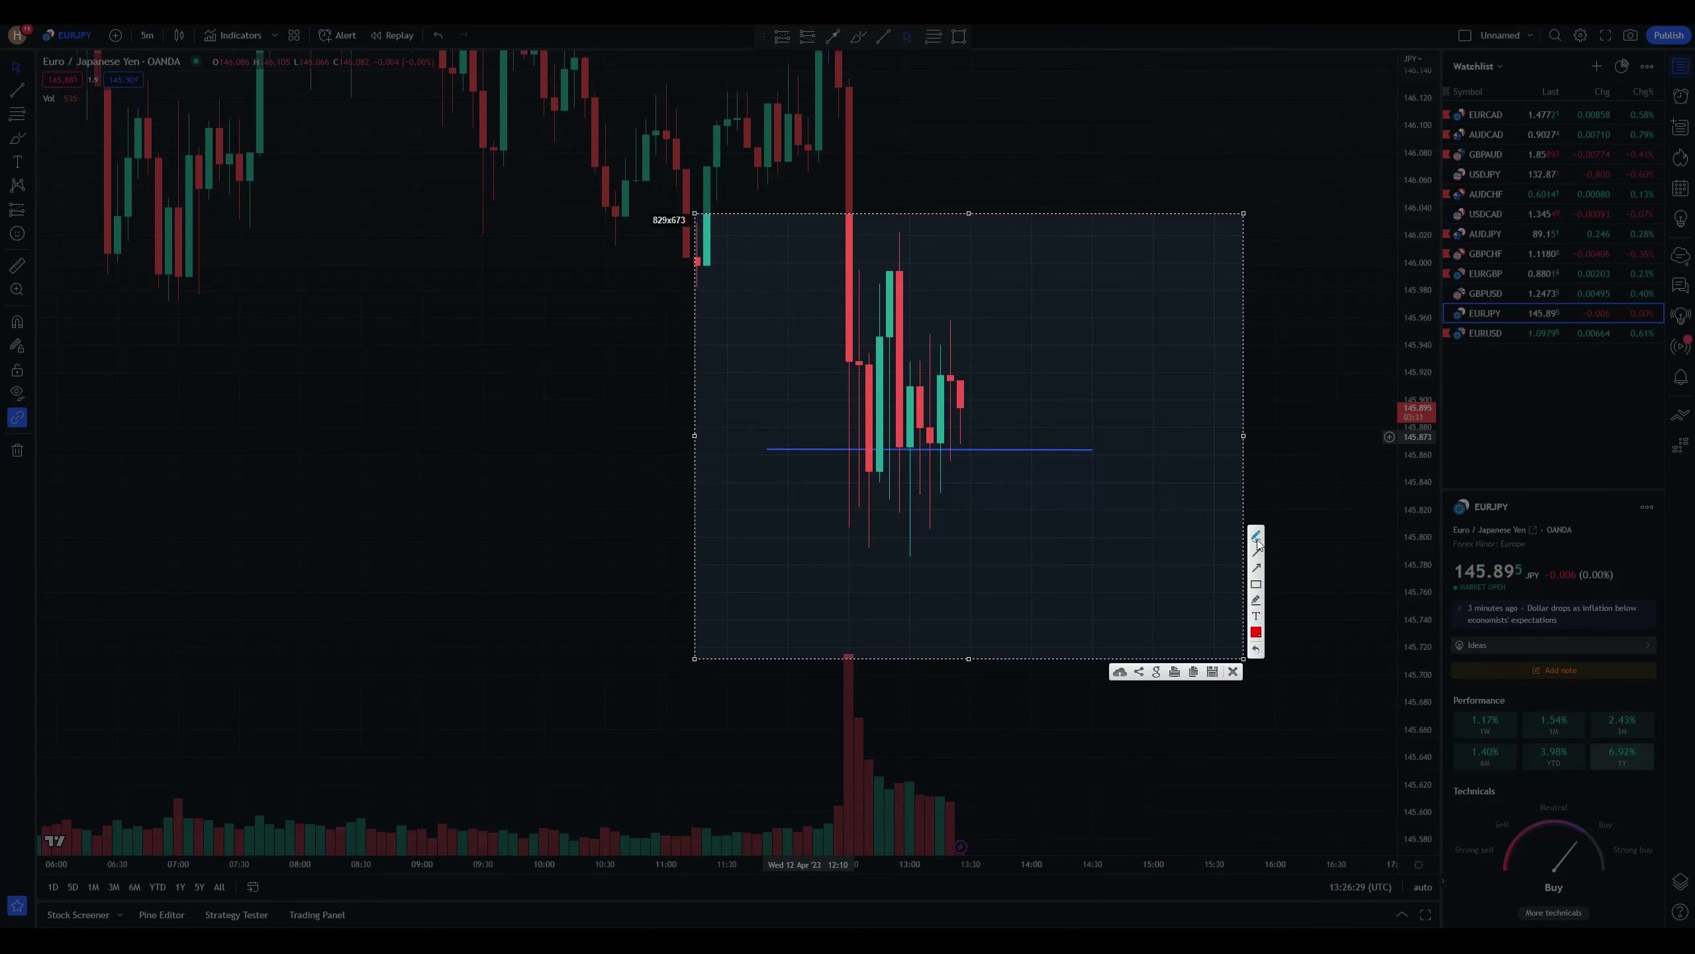
left_click(1256, 633)
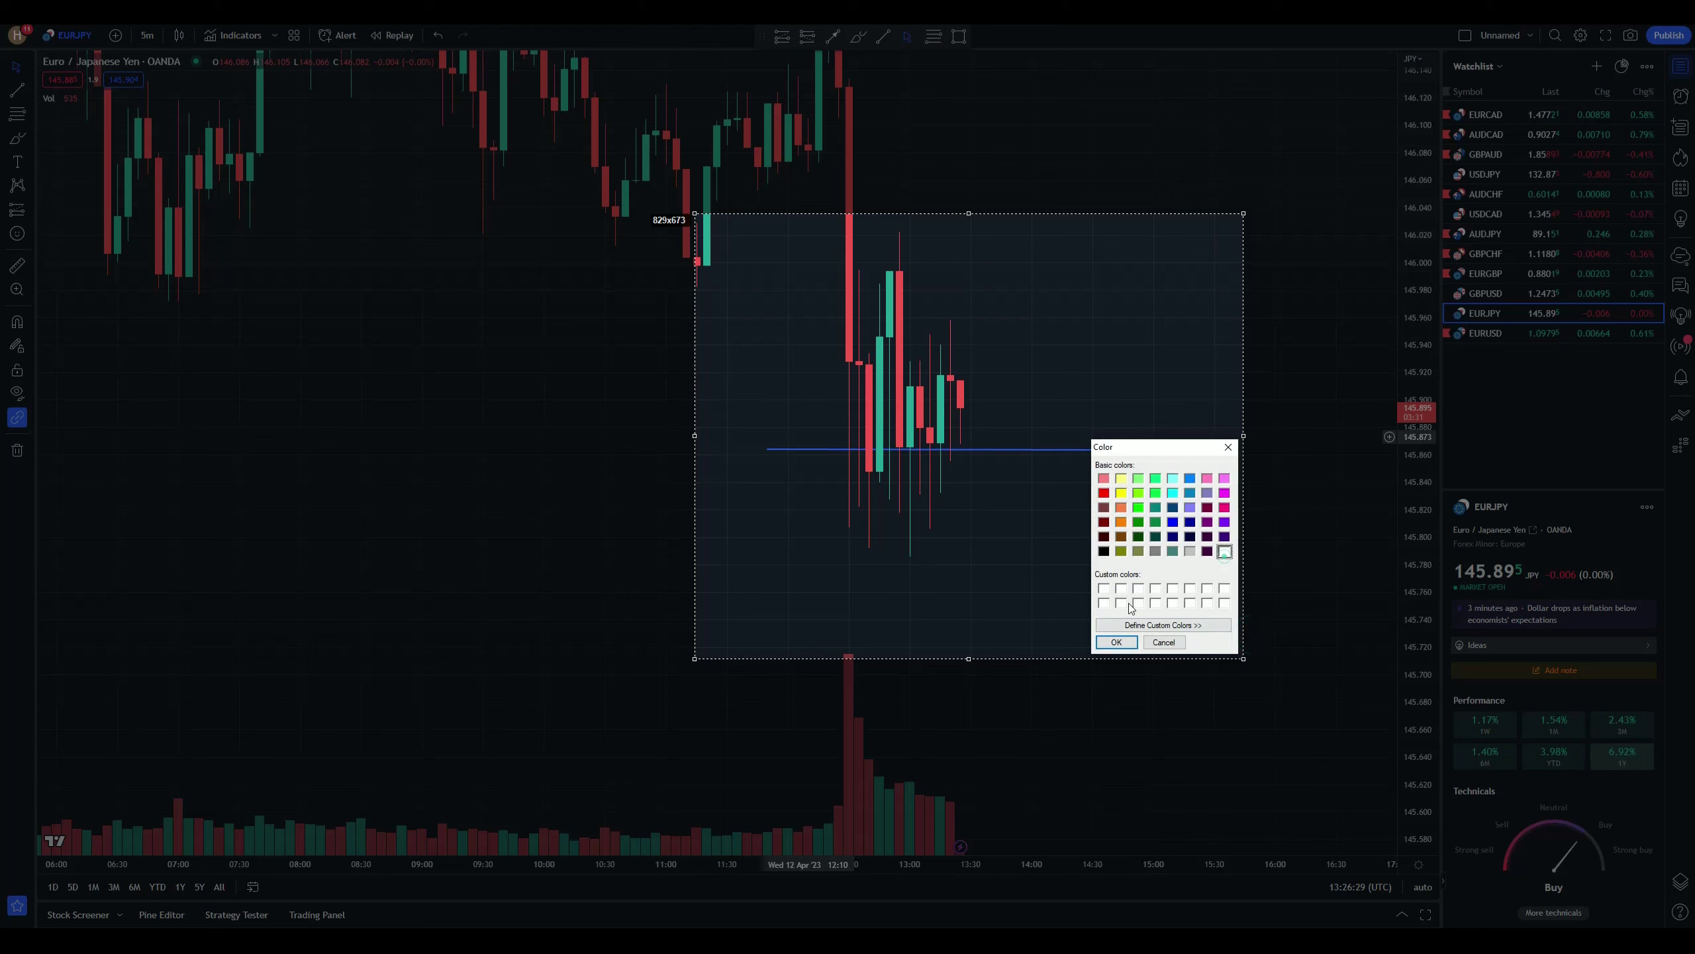
left_click(1110, 643)
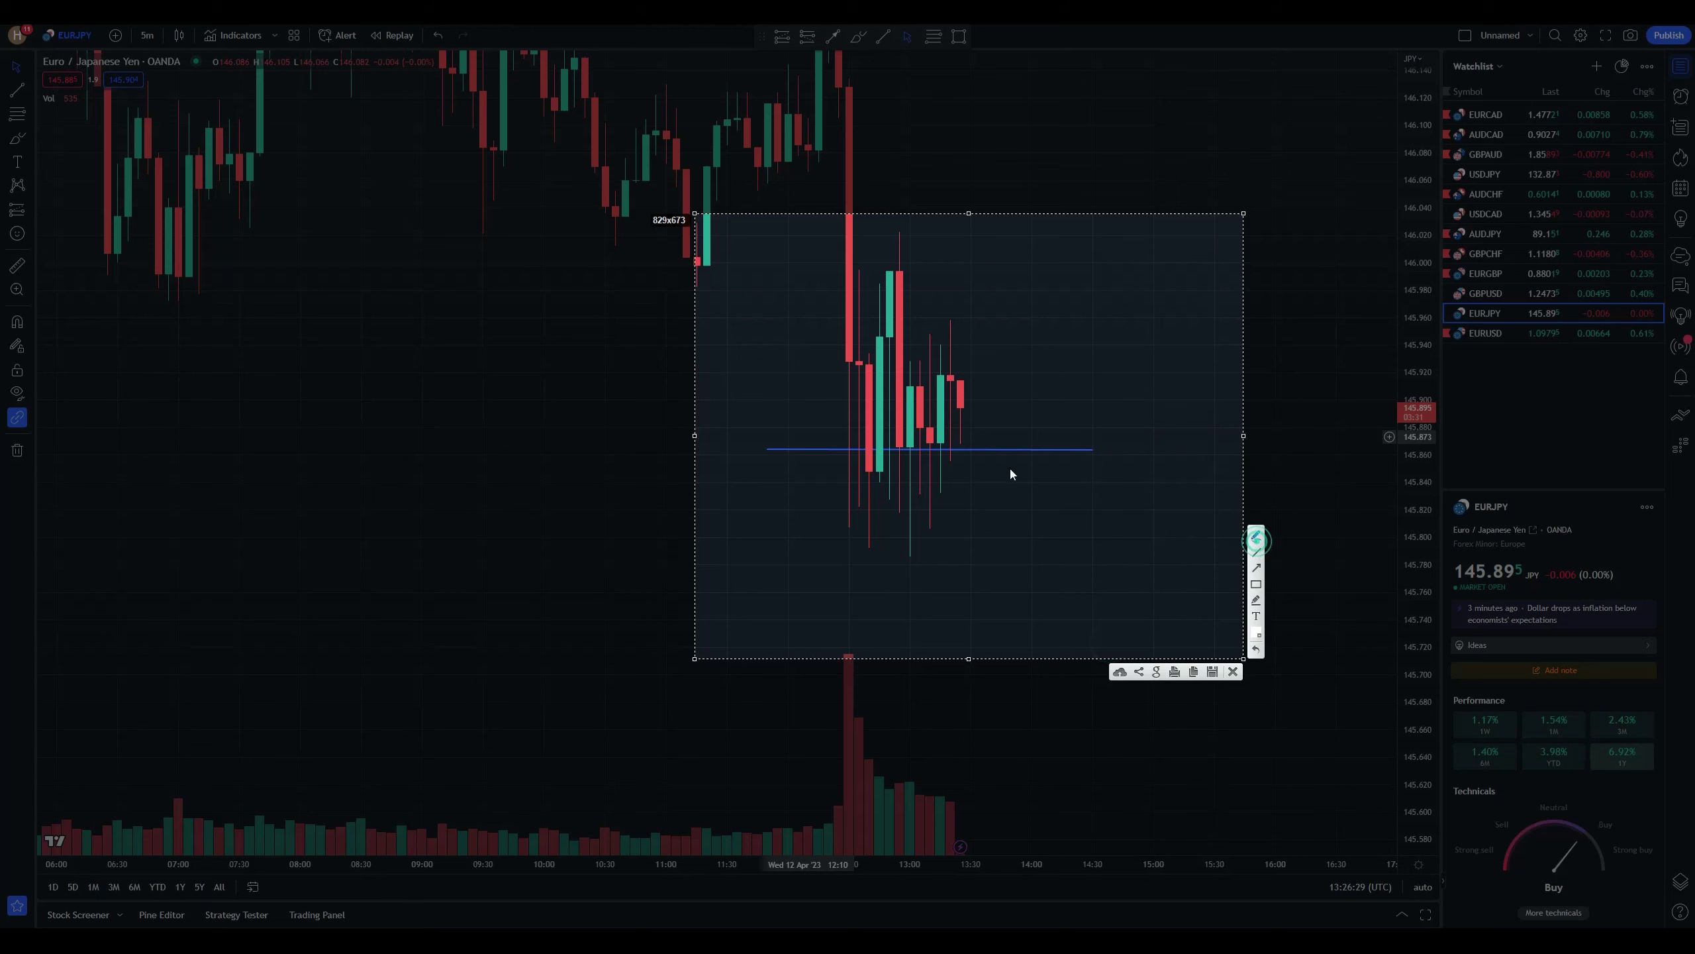
- Circle the support lows, add up and down arrows and a target line, then close the capture
mouse_move(996, 463)
left_mouse_down()
mouse_move(853, 530)
mouse_move(902, 457)
left_mouse_up()
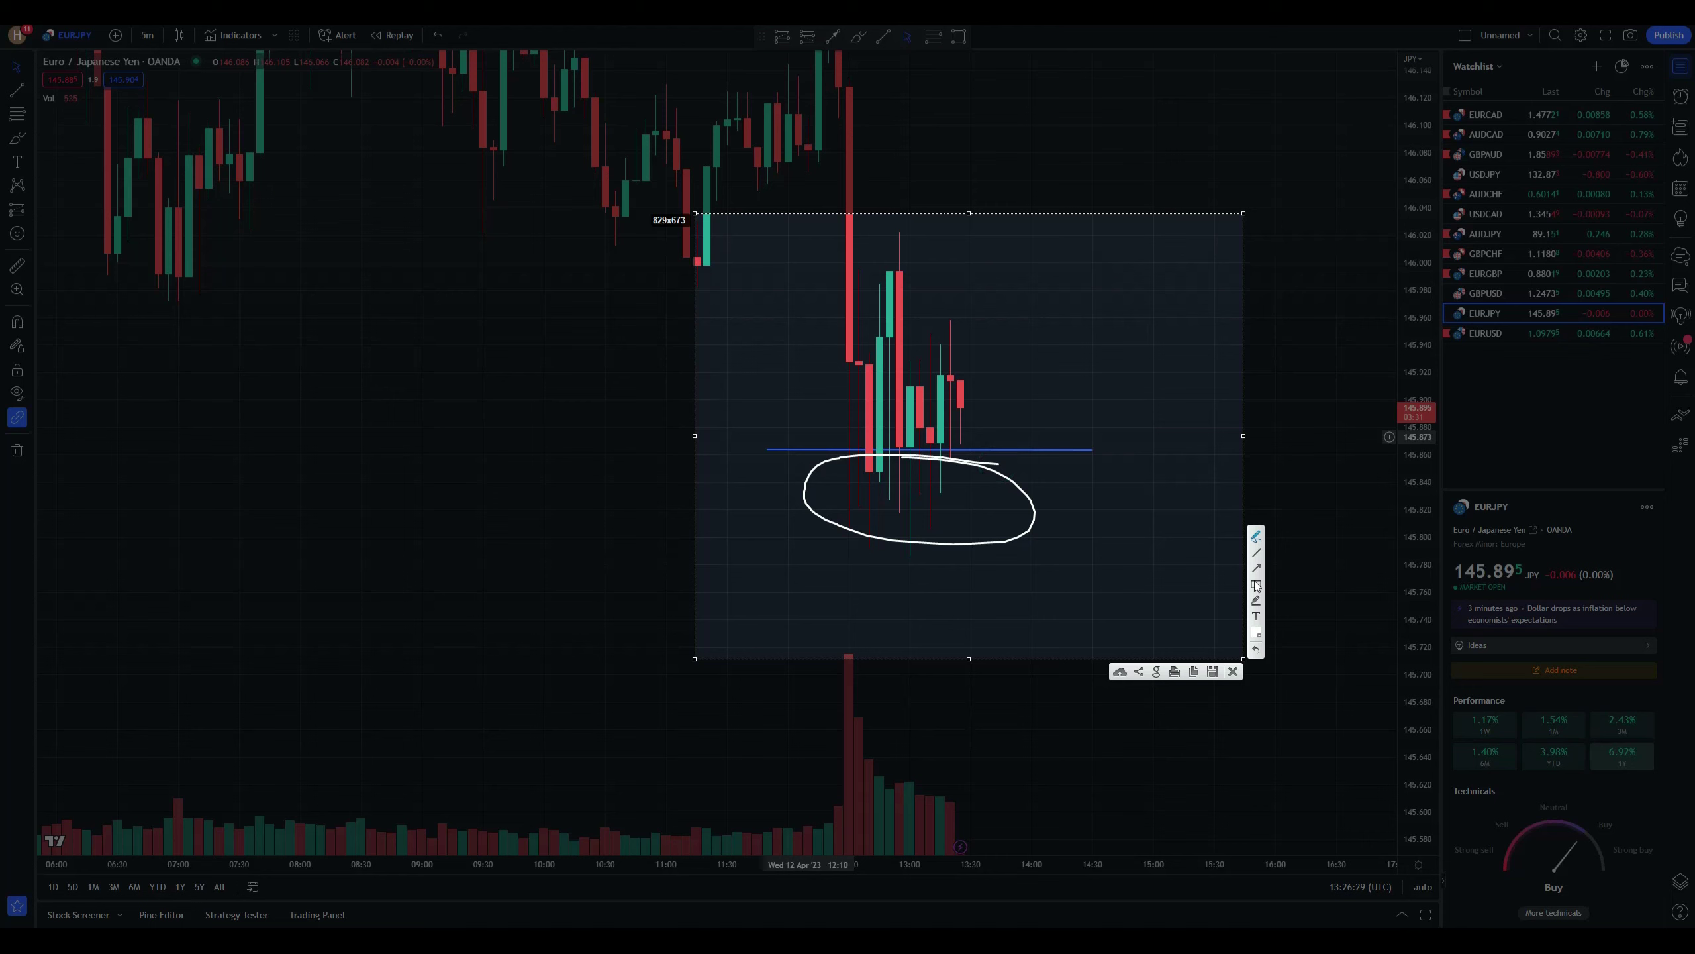
left_click_drag(974, 423, 995, 305)
left_click_drag(819, 343, 1129, 345)
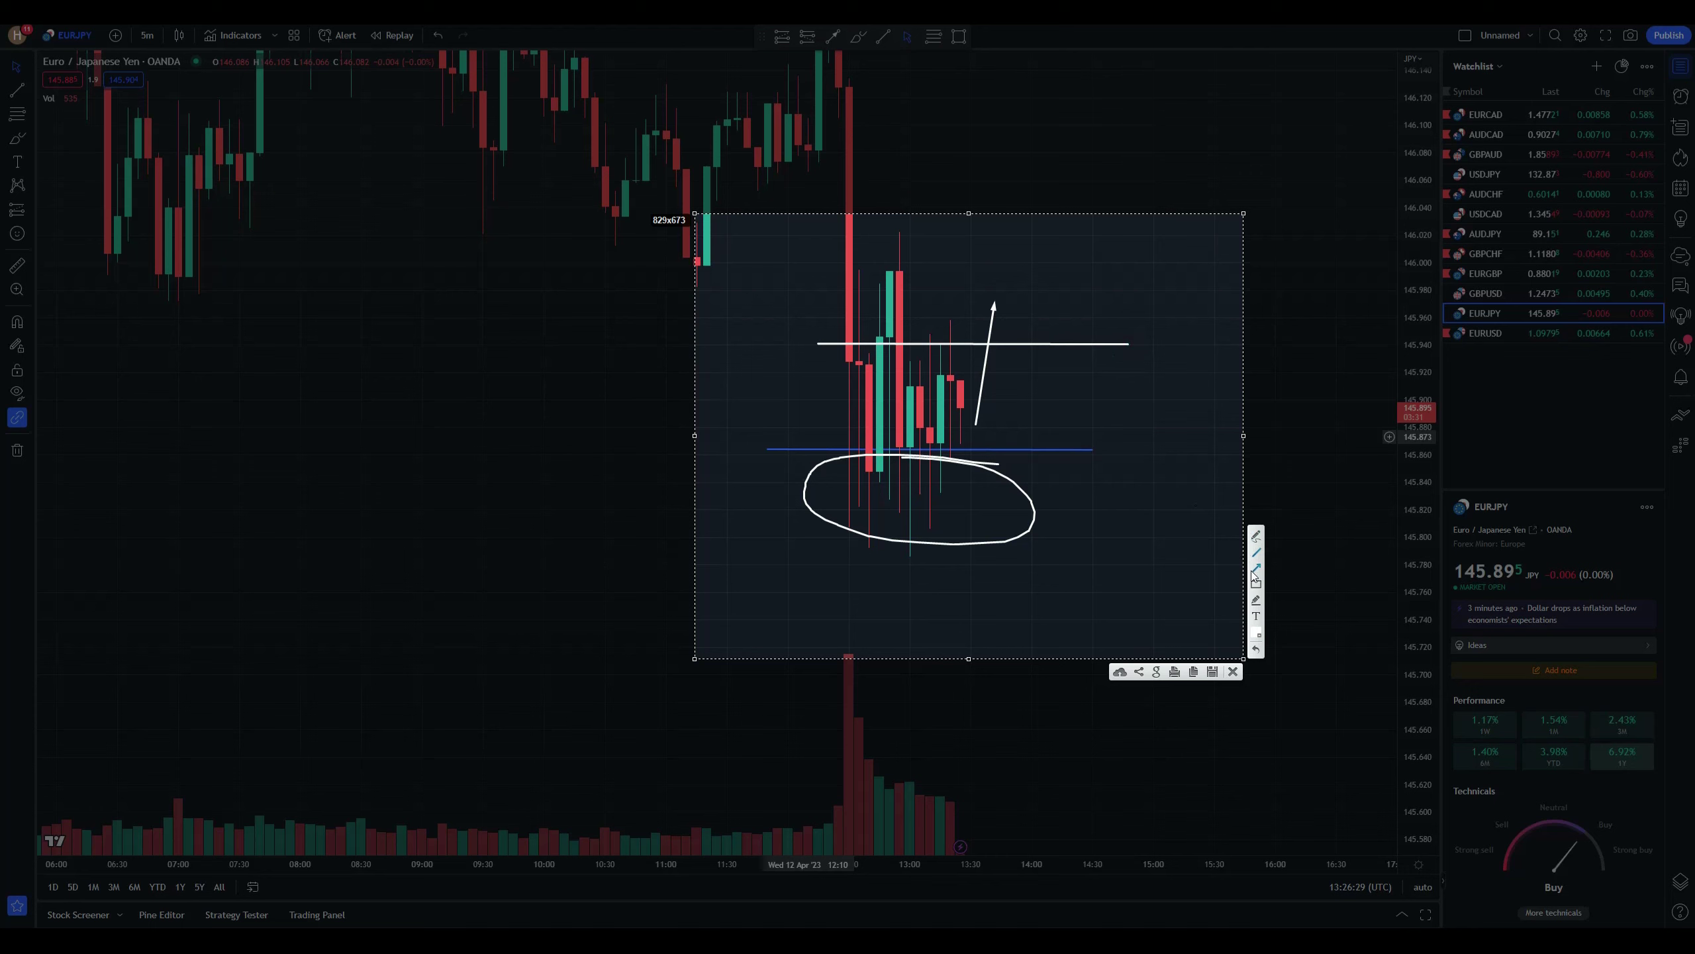
left_click_drag(991, 354, 1000, 402)
left_click(1233, 670)
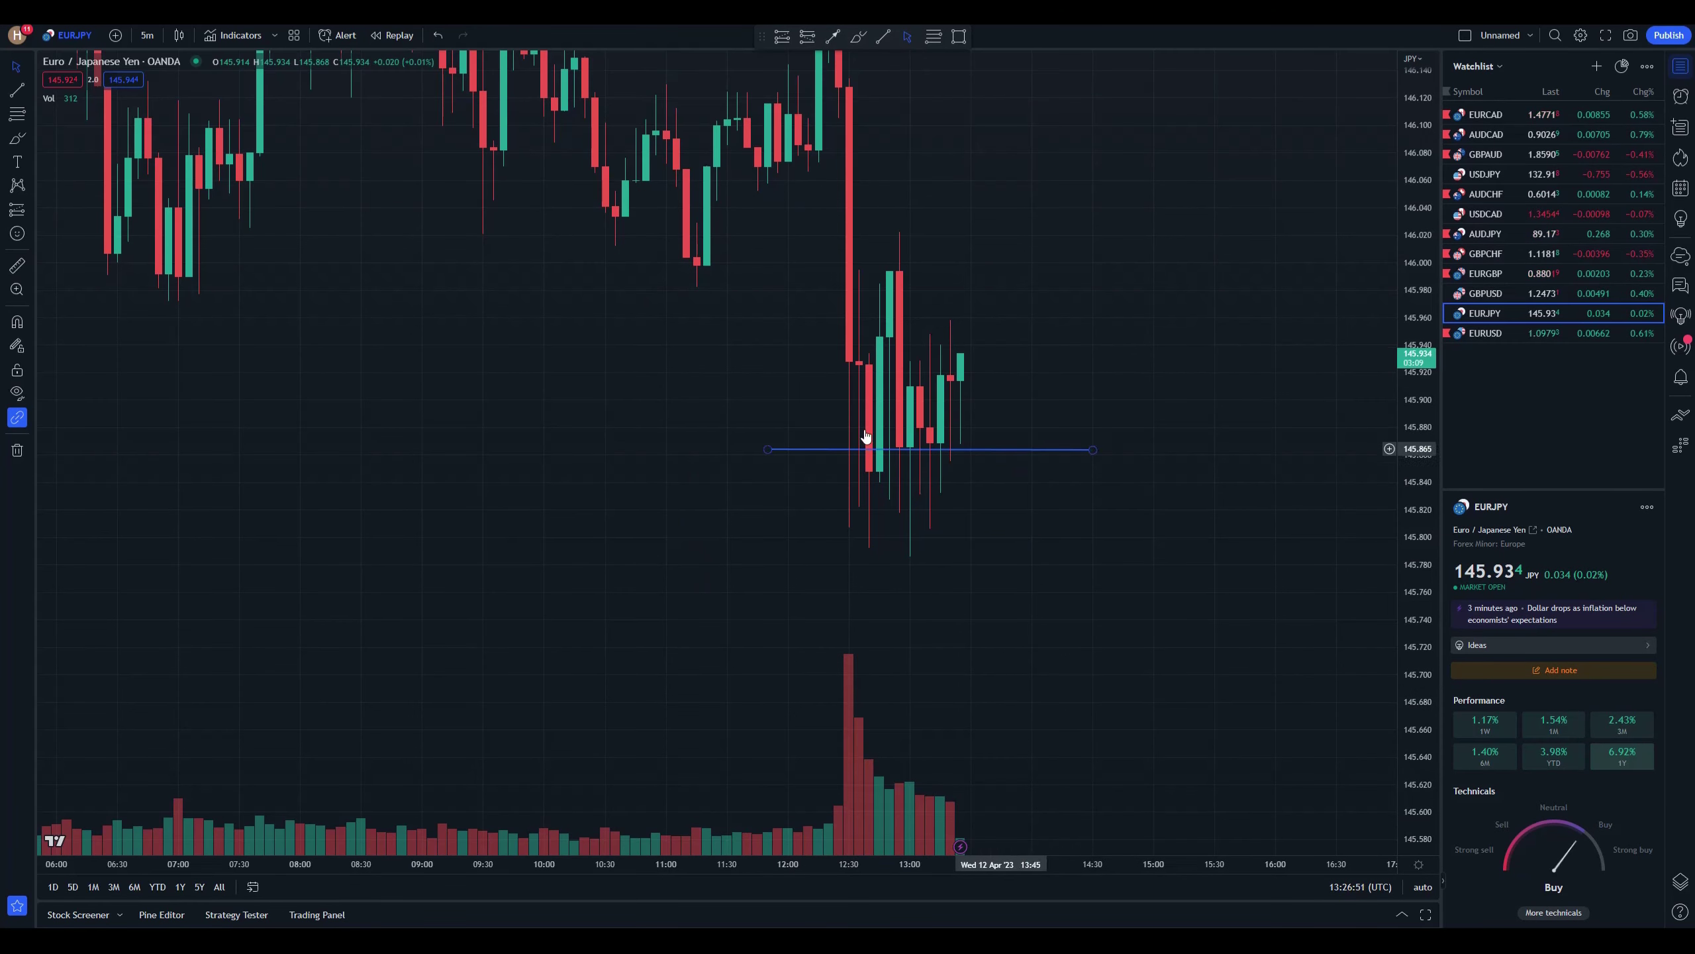
key("alt+Tab")
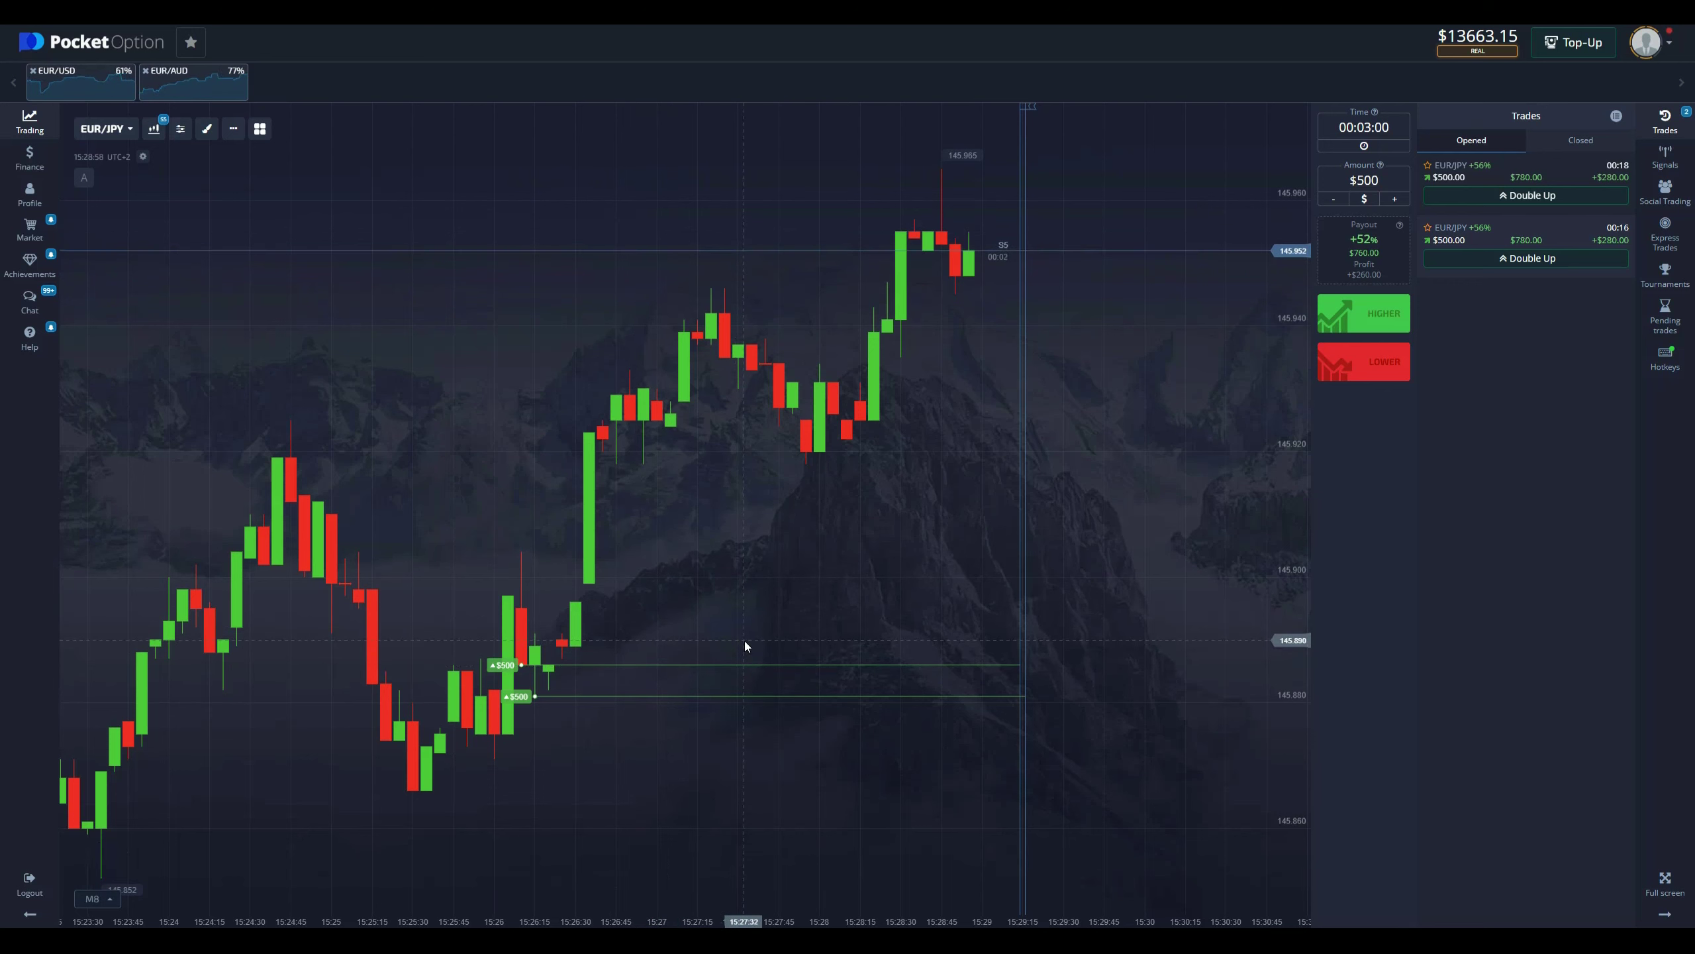
- Follow both EUR/JPY trades to expiry and check their $780 closed payouts
left_click_drag(722, 614, 627, 593)
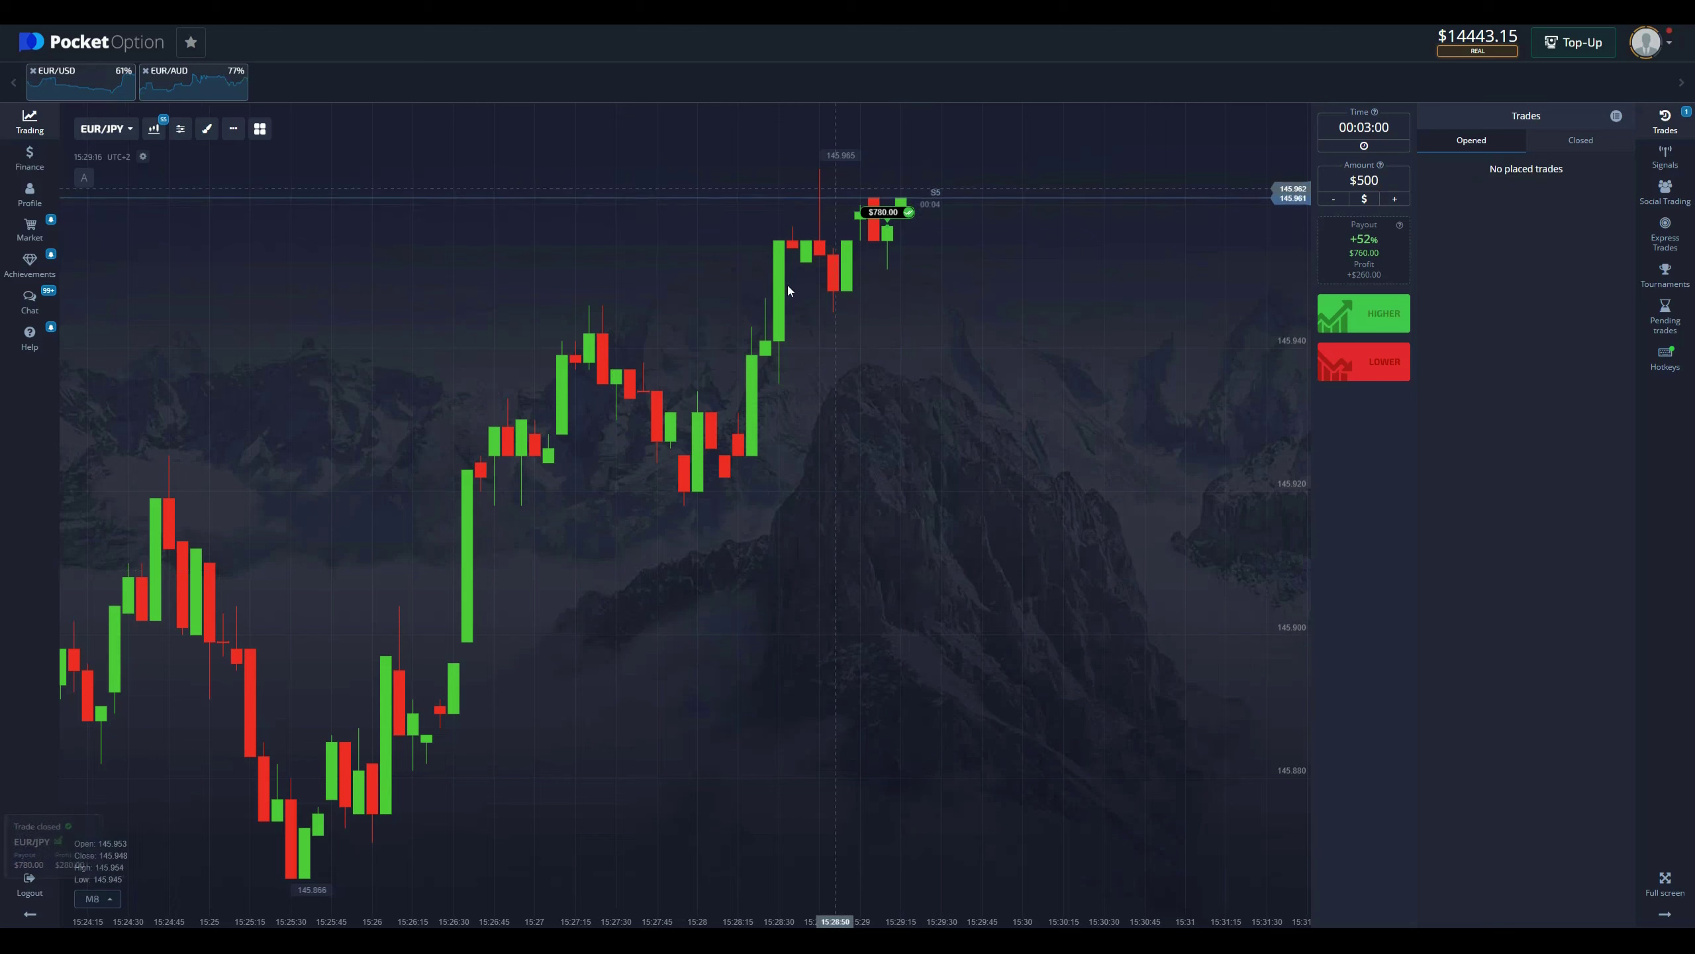
left_click(1577, 141)
left_click(1471, 140)
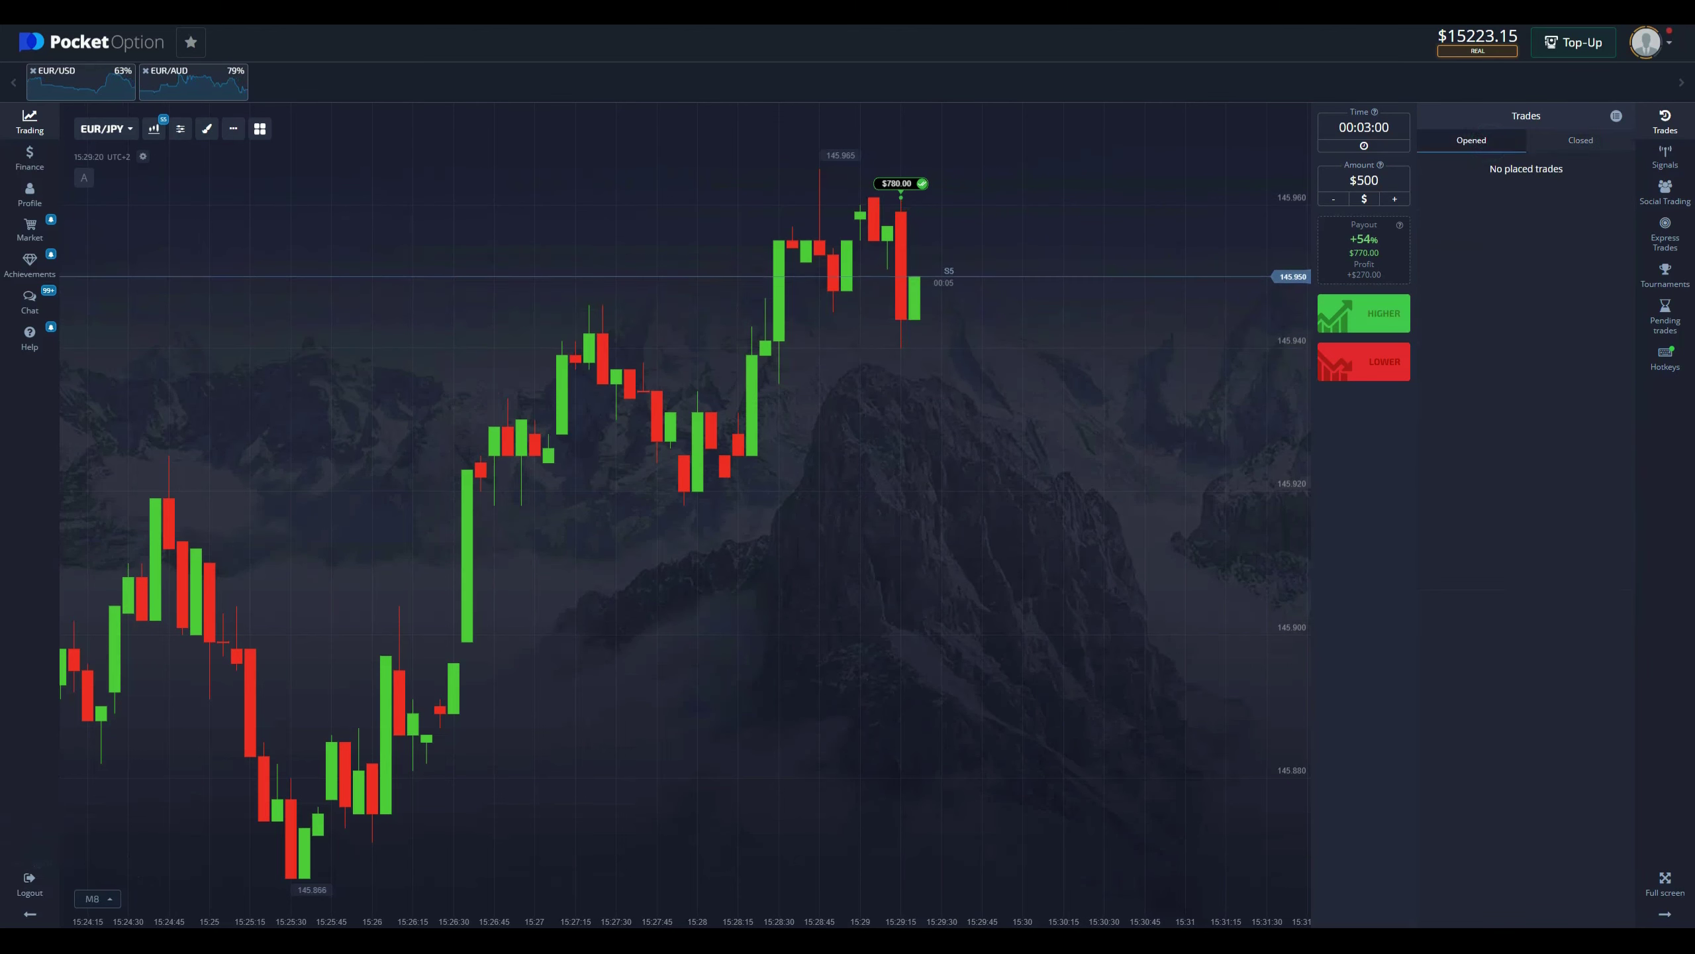
key("alt+Tab")
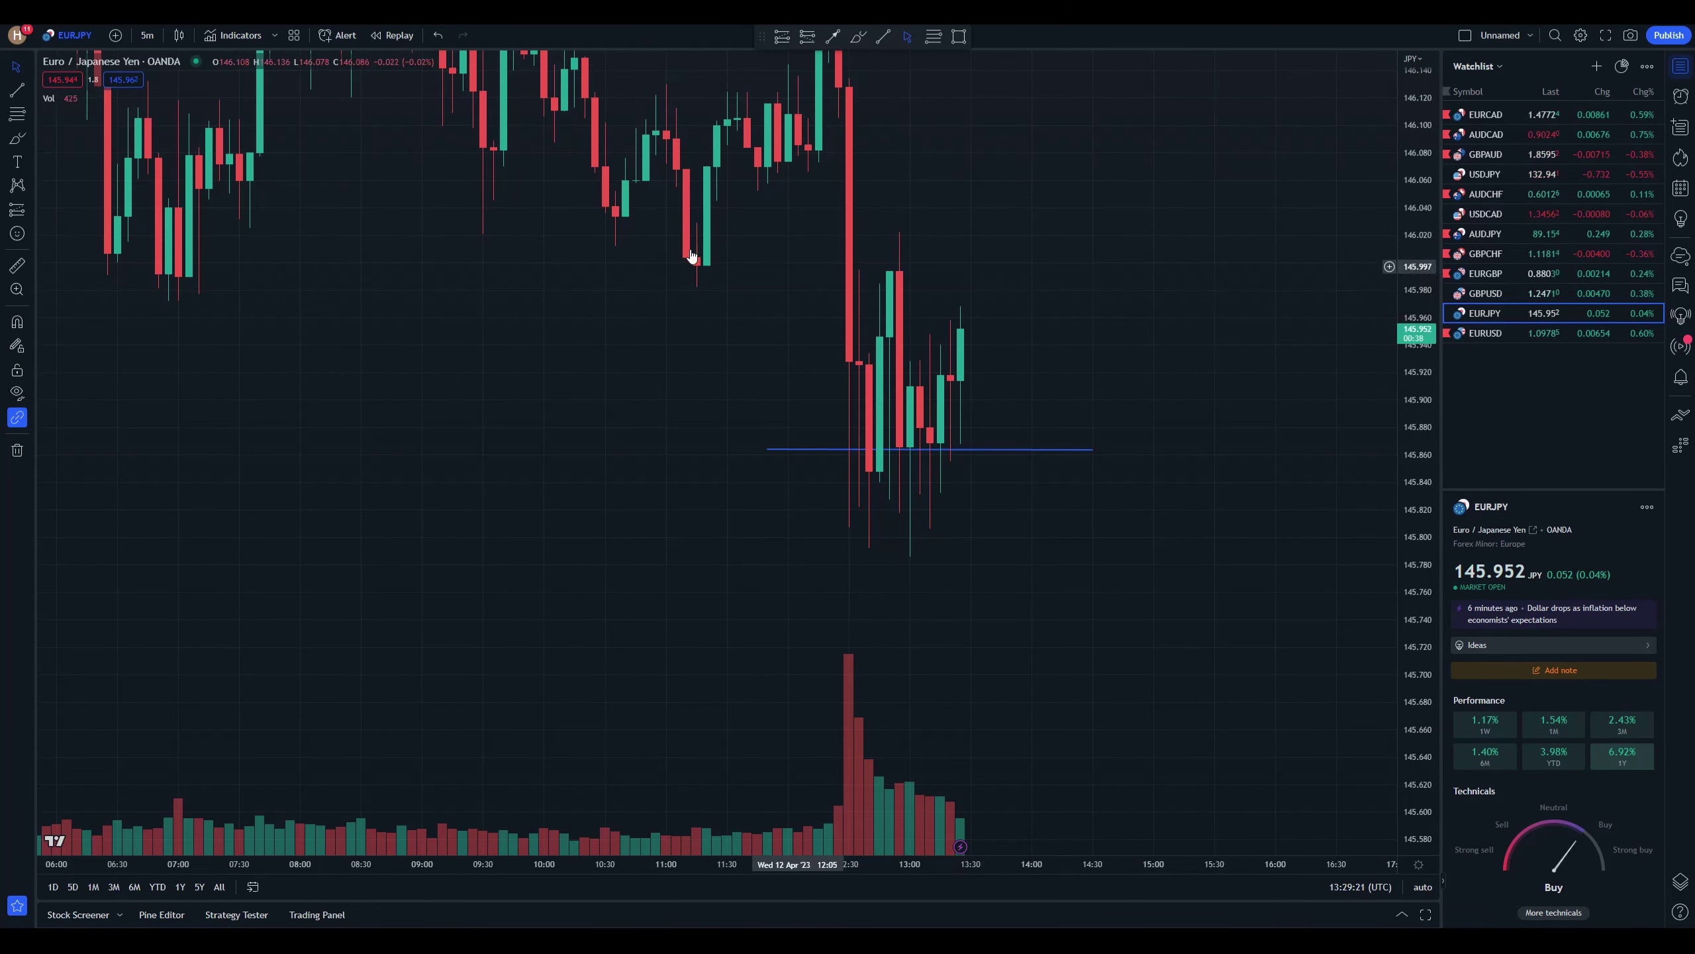
left_click(17, 90)
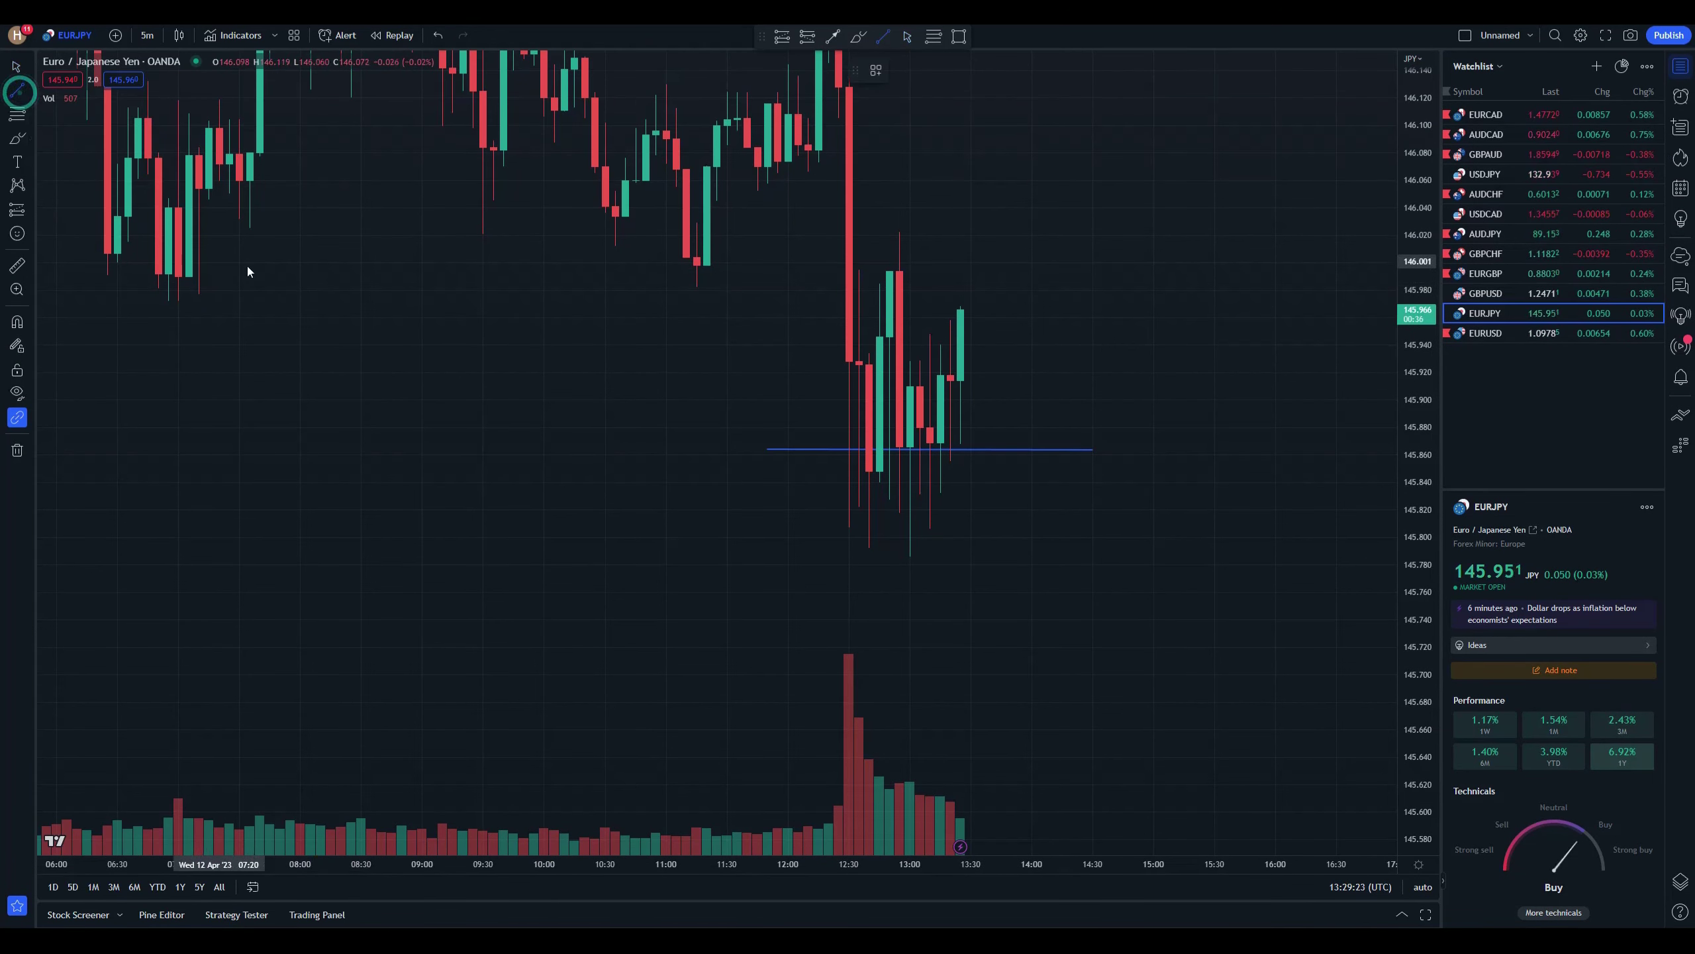
mouse_move(138, 279)
left_mouse_down()
mouse_move(1001, 253)
mouse_move(1215, 273)
left_mouse_up()
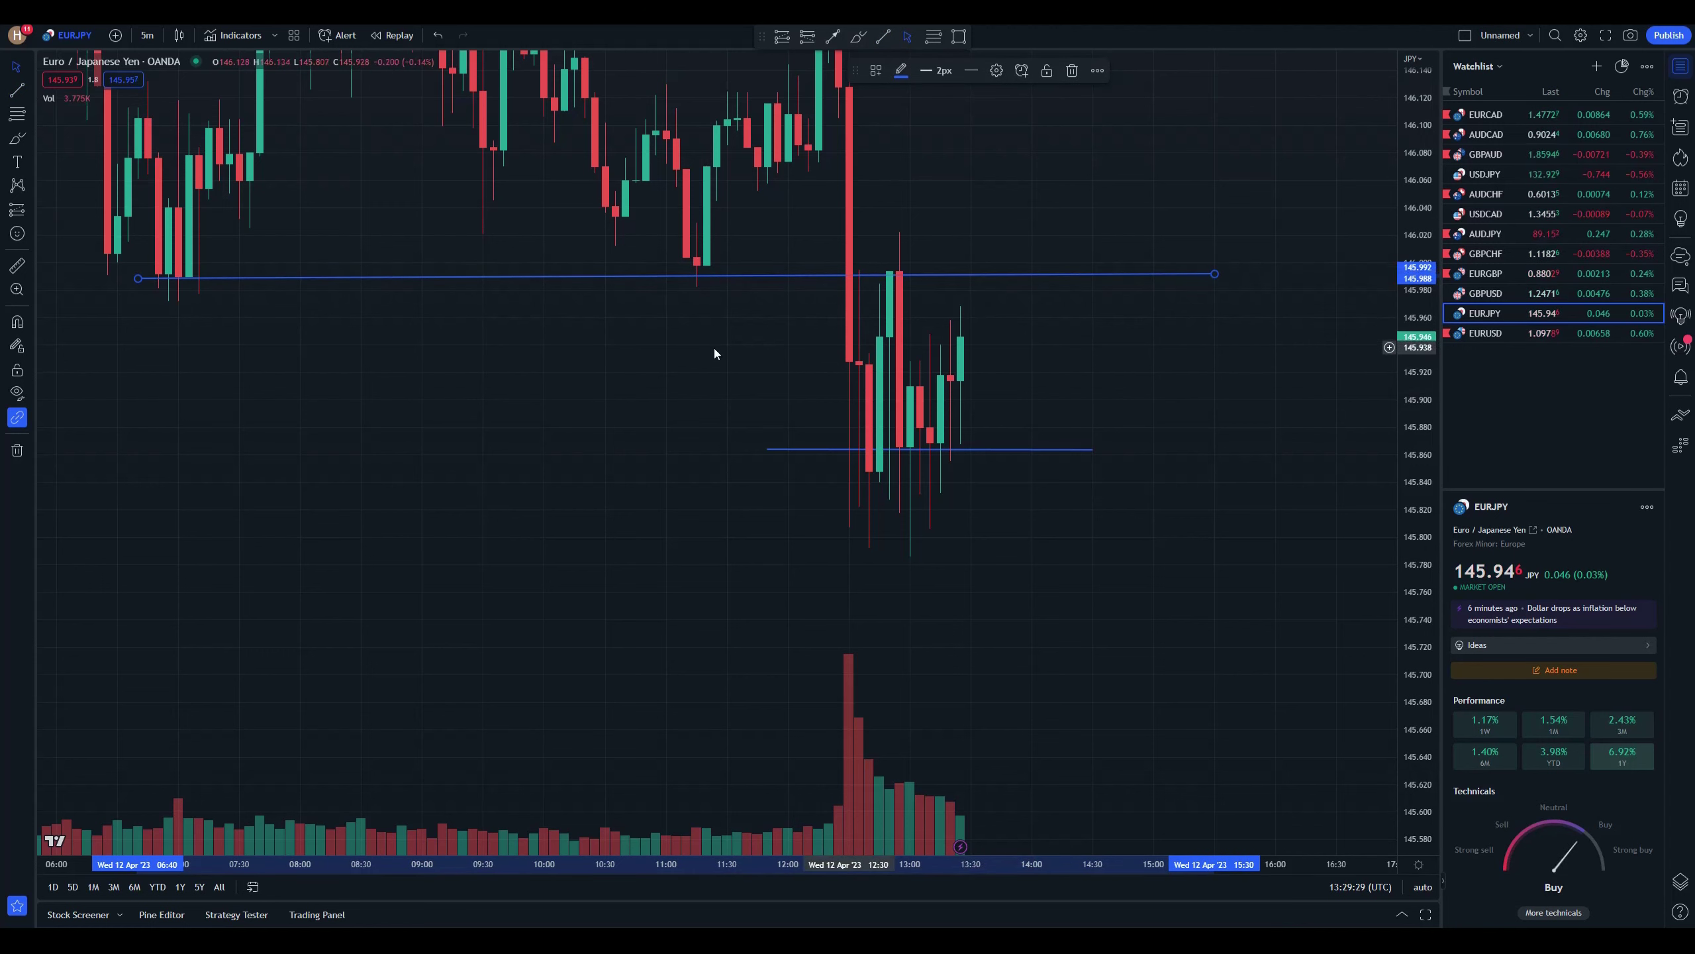
scroll(619, 406, "down", 2)
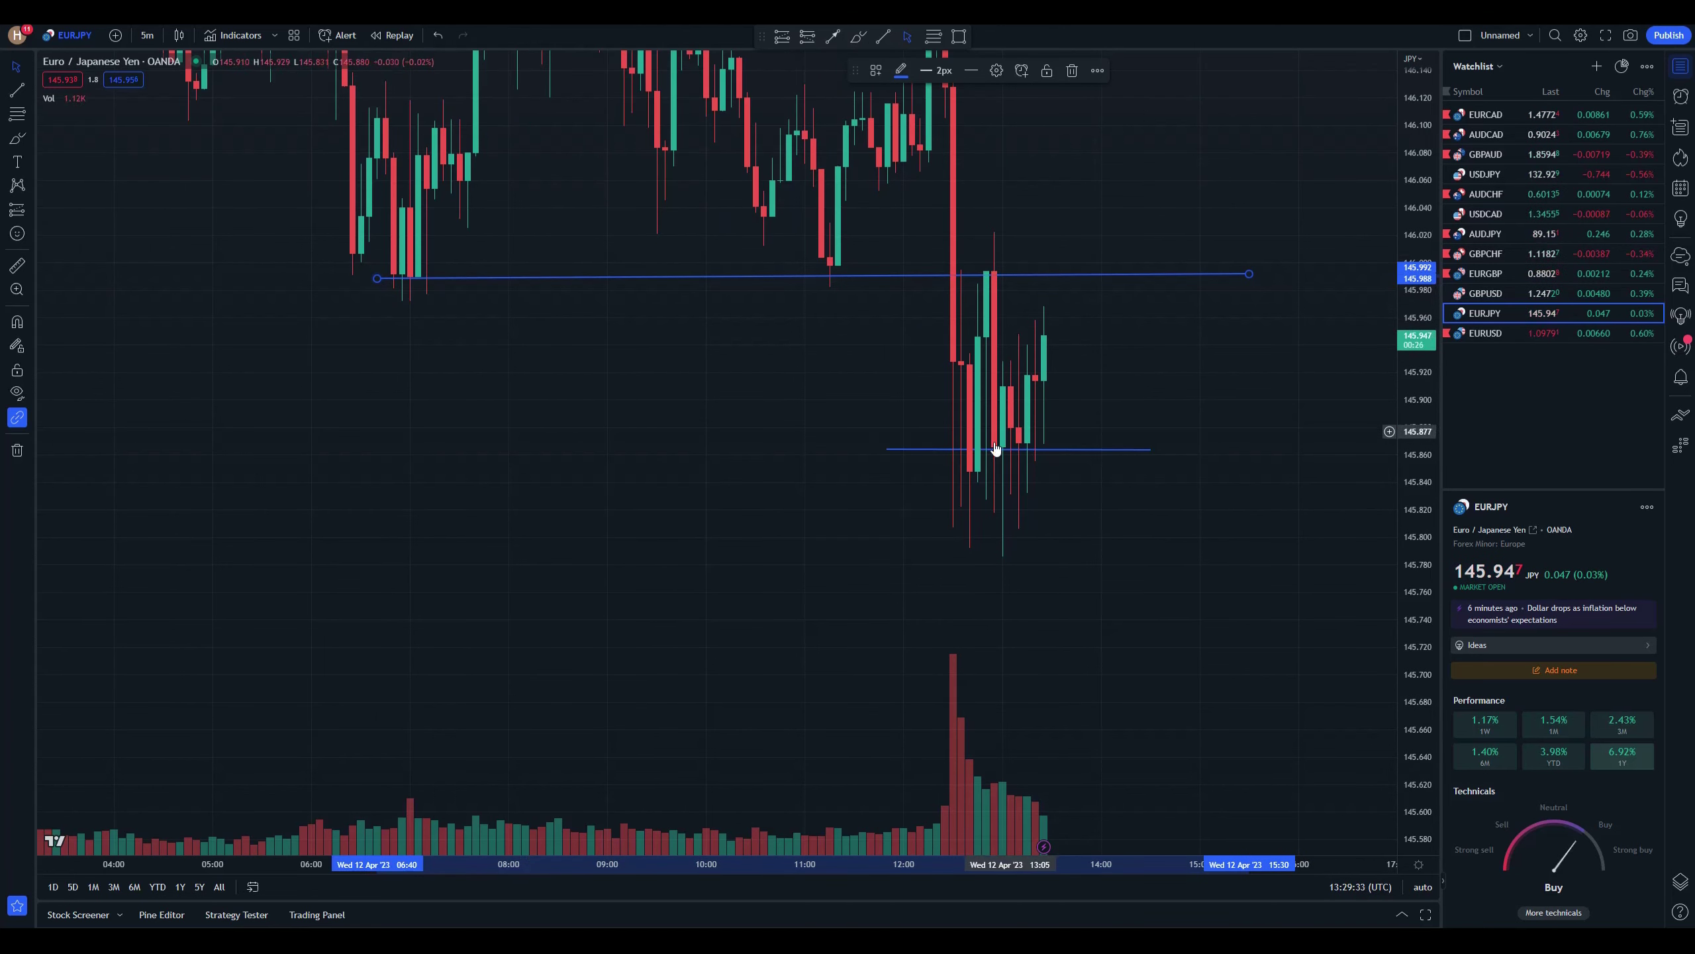
scroll(1068, 408, "up", 1)
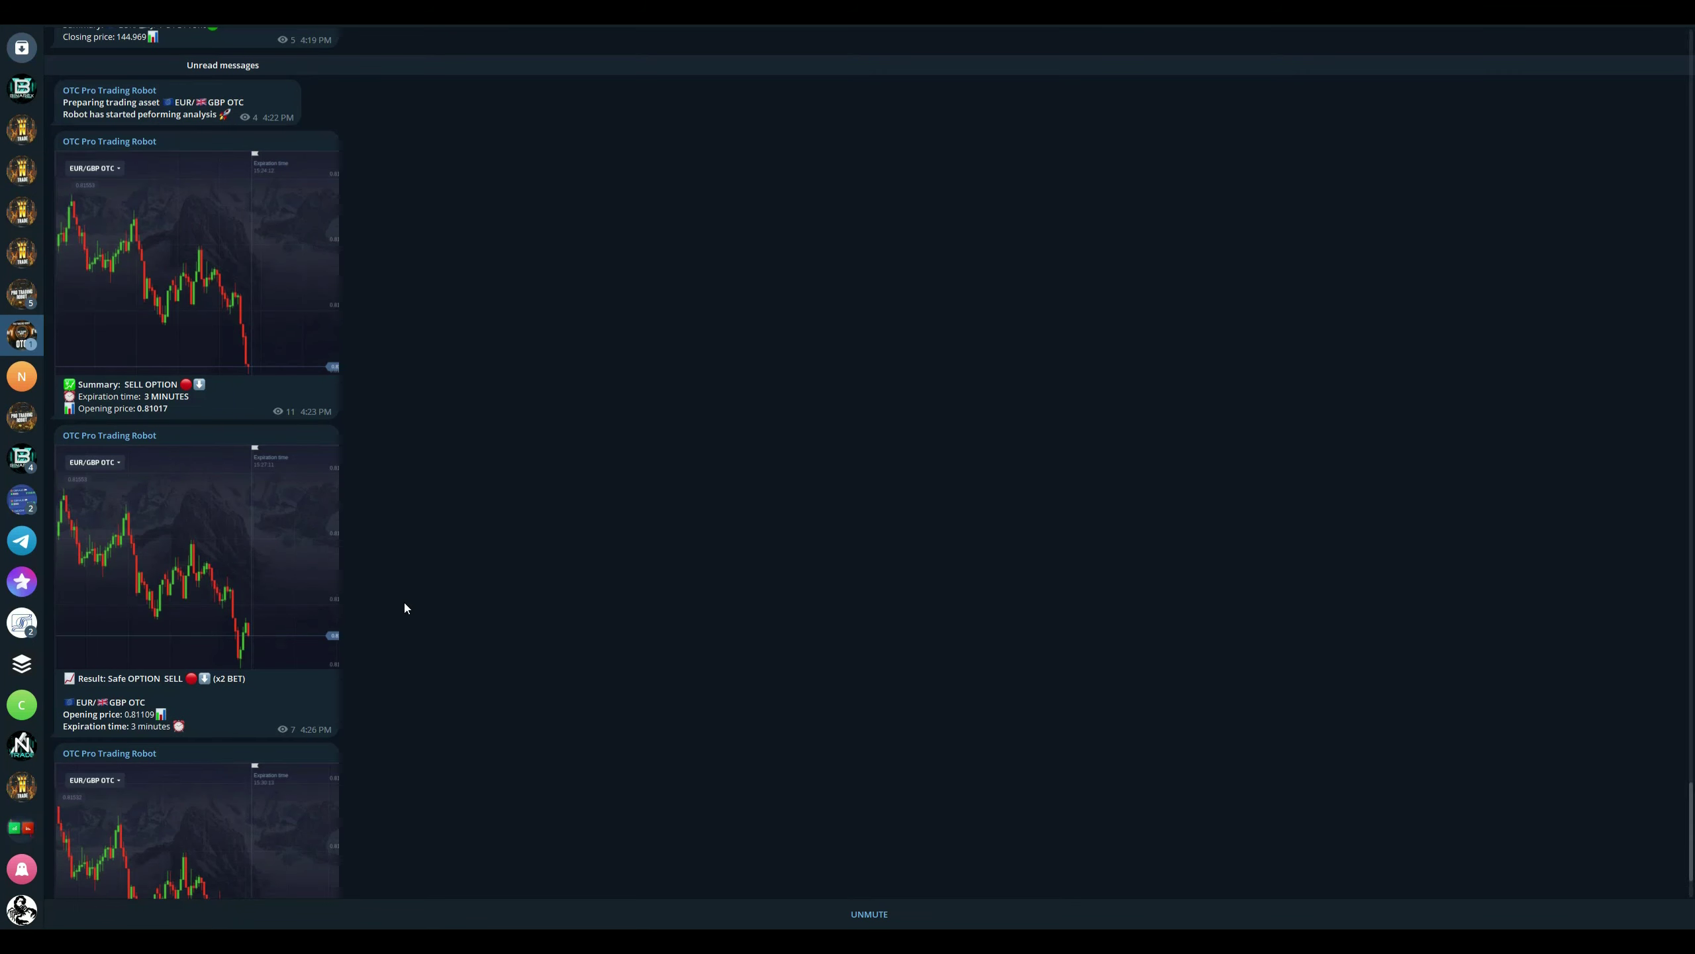
- Open the NTrade FREE SIGNALS channel and scroll up to the entry-timing image
scroll(405, 604, "down", 3)
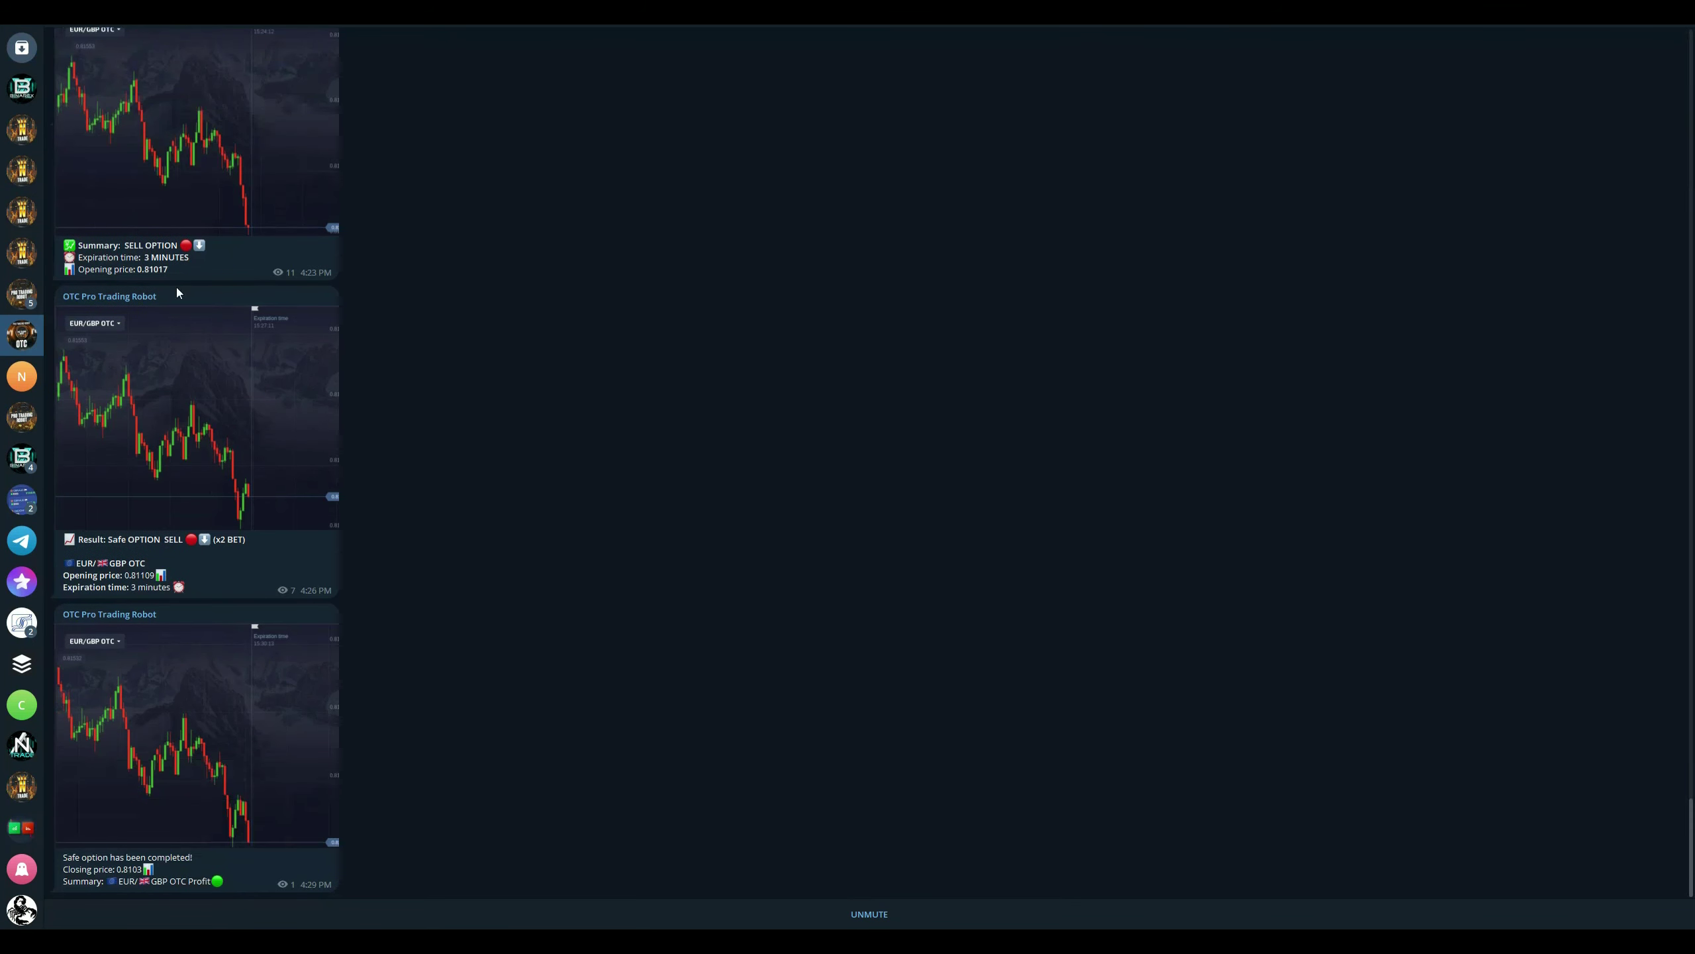
left_click(22, 126)
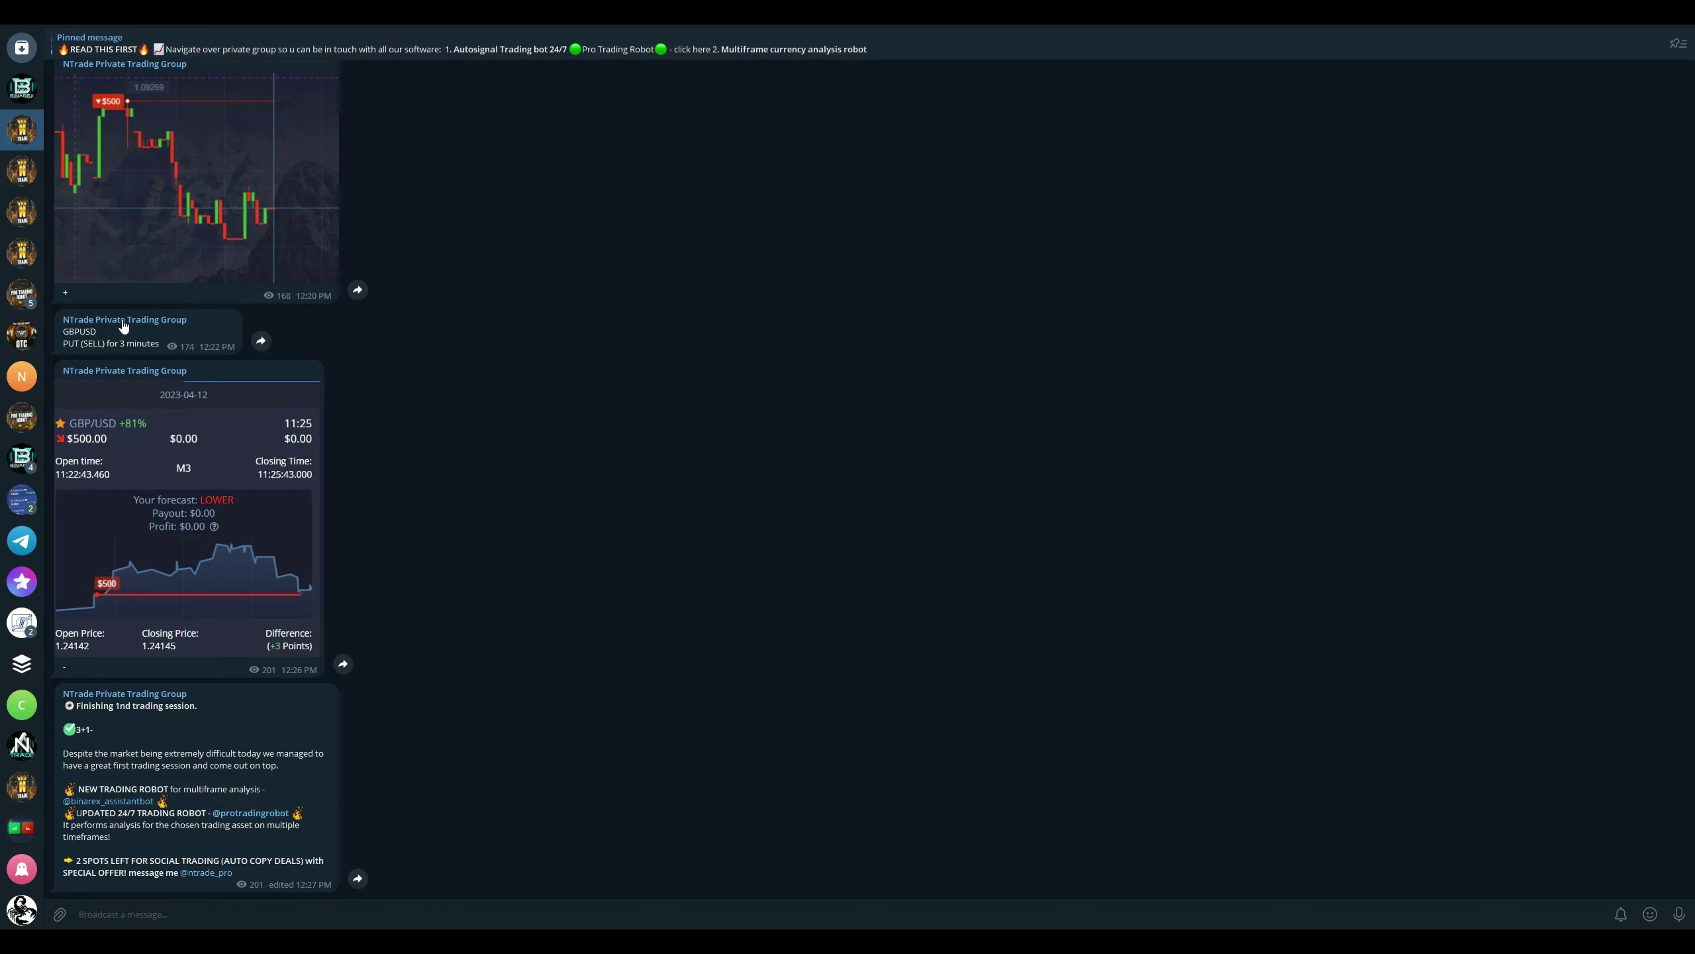
left_click(22, 170)
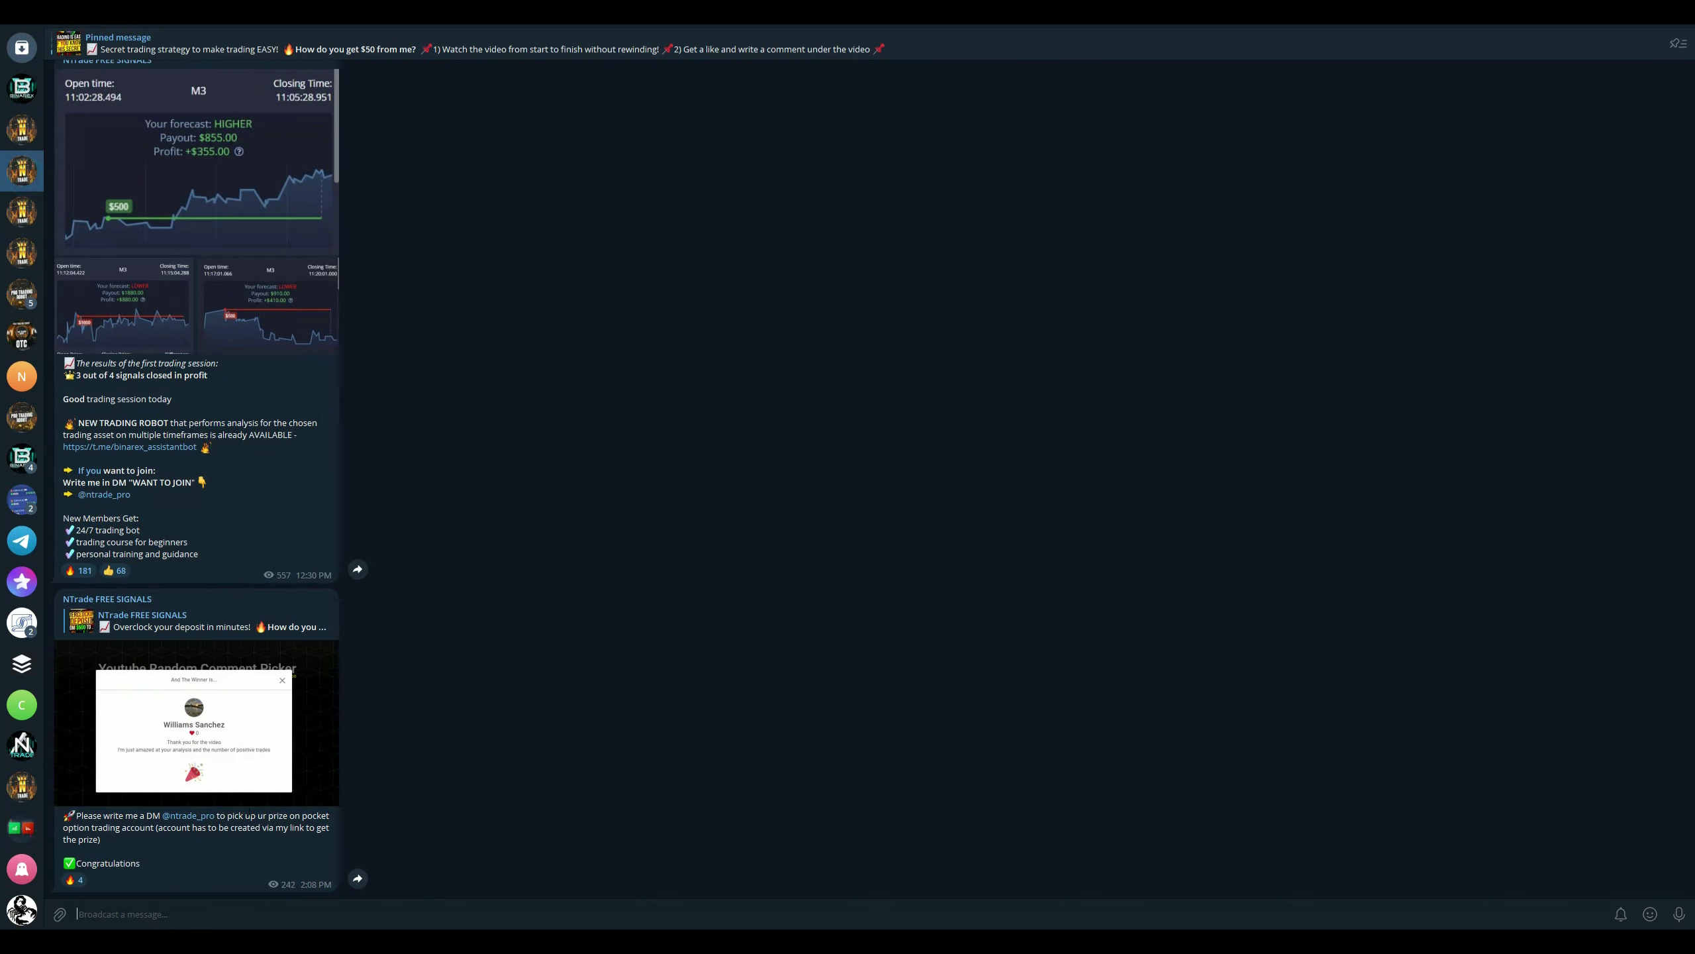
scroll(201, 794, "up", 5)
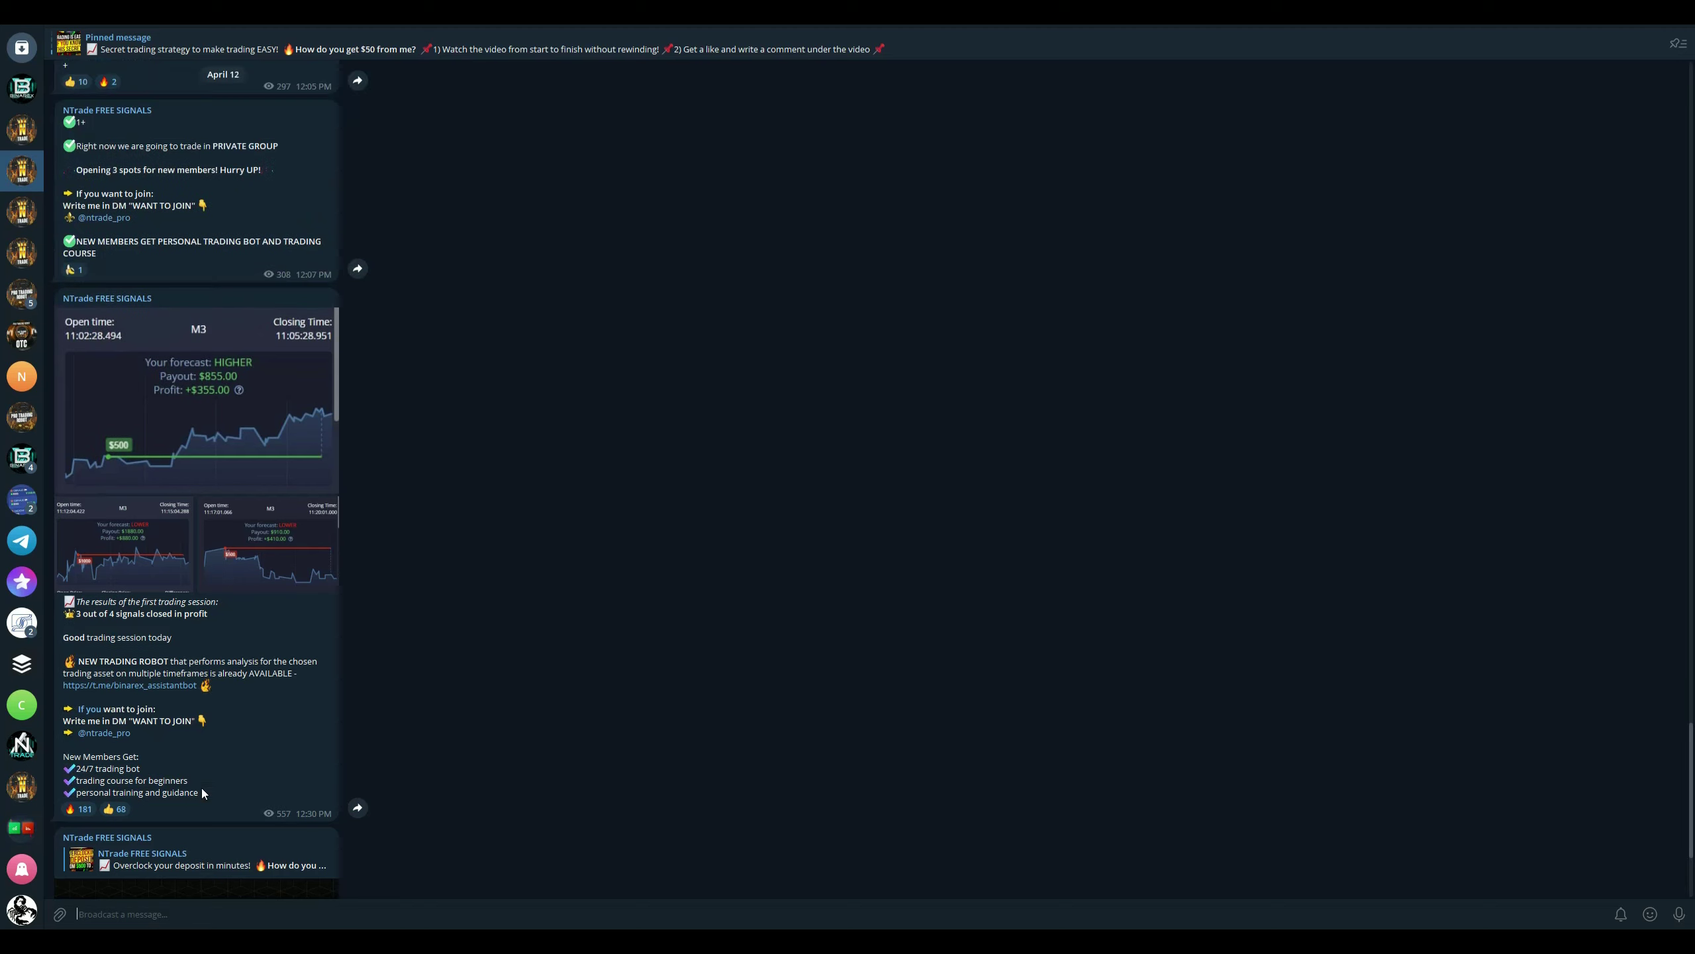
scroll(201, 784, "up", 1)
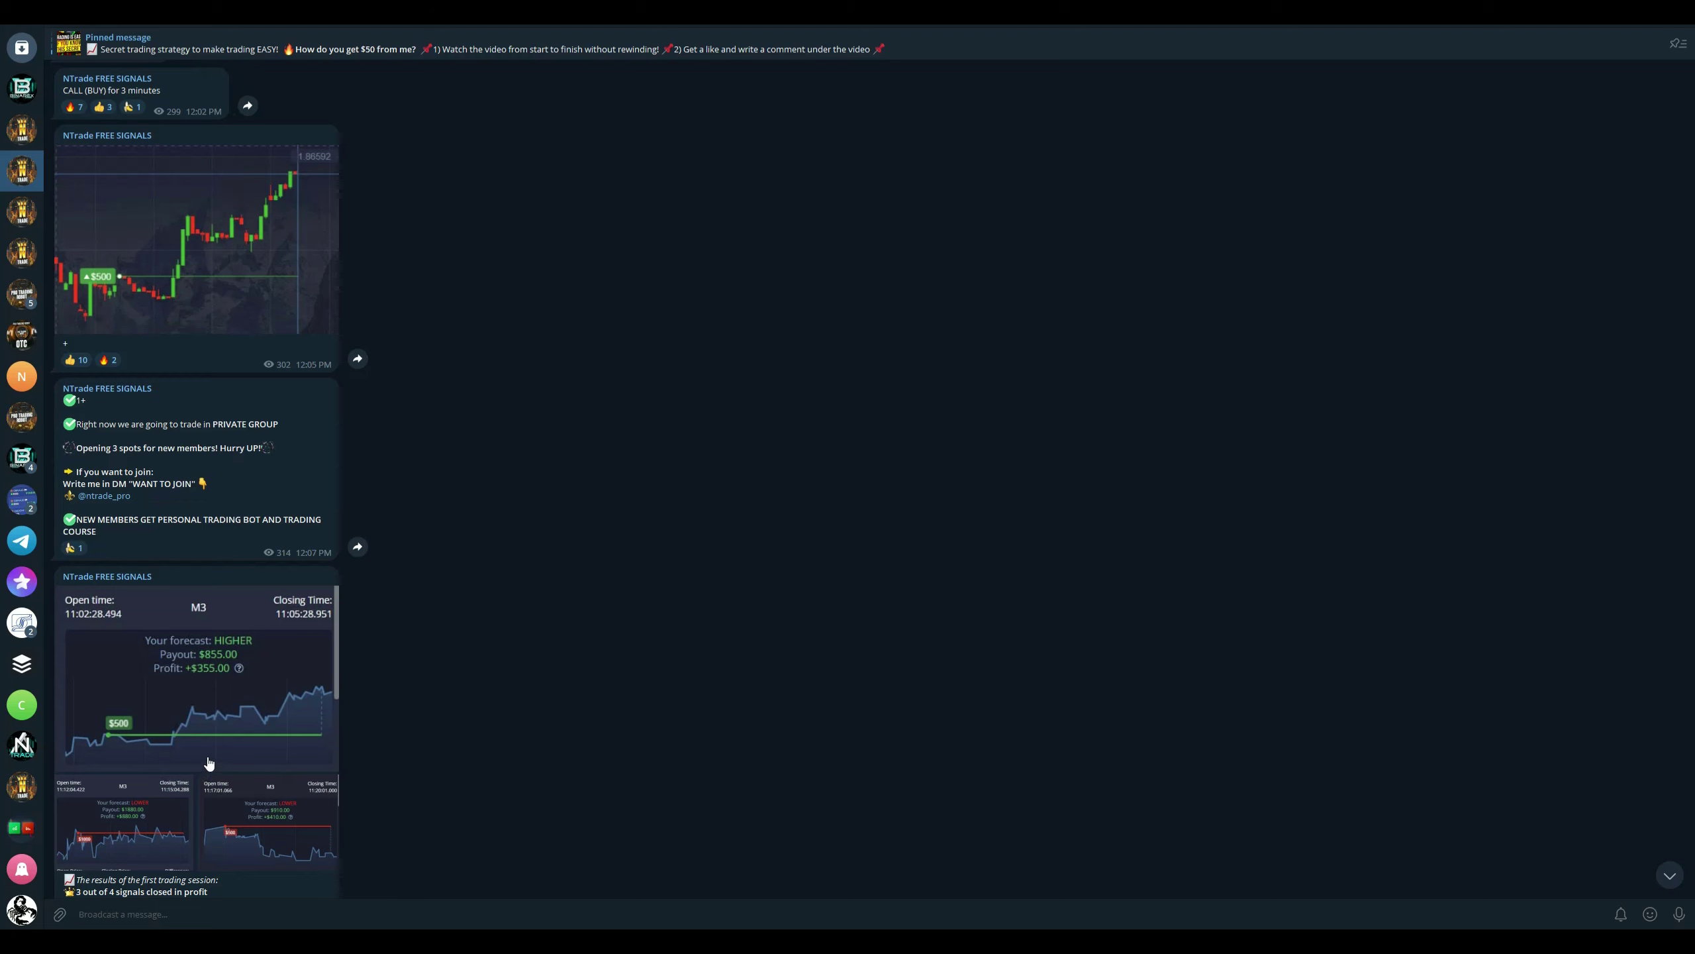
scroll(208, 755, "down", 2)
scroll(208, 756, "up", 4)
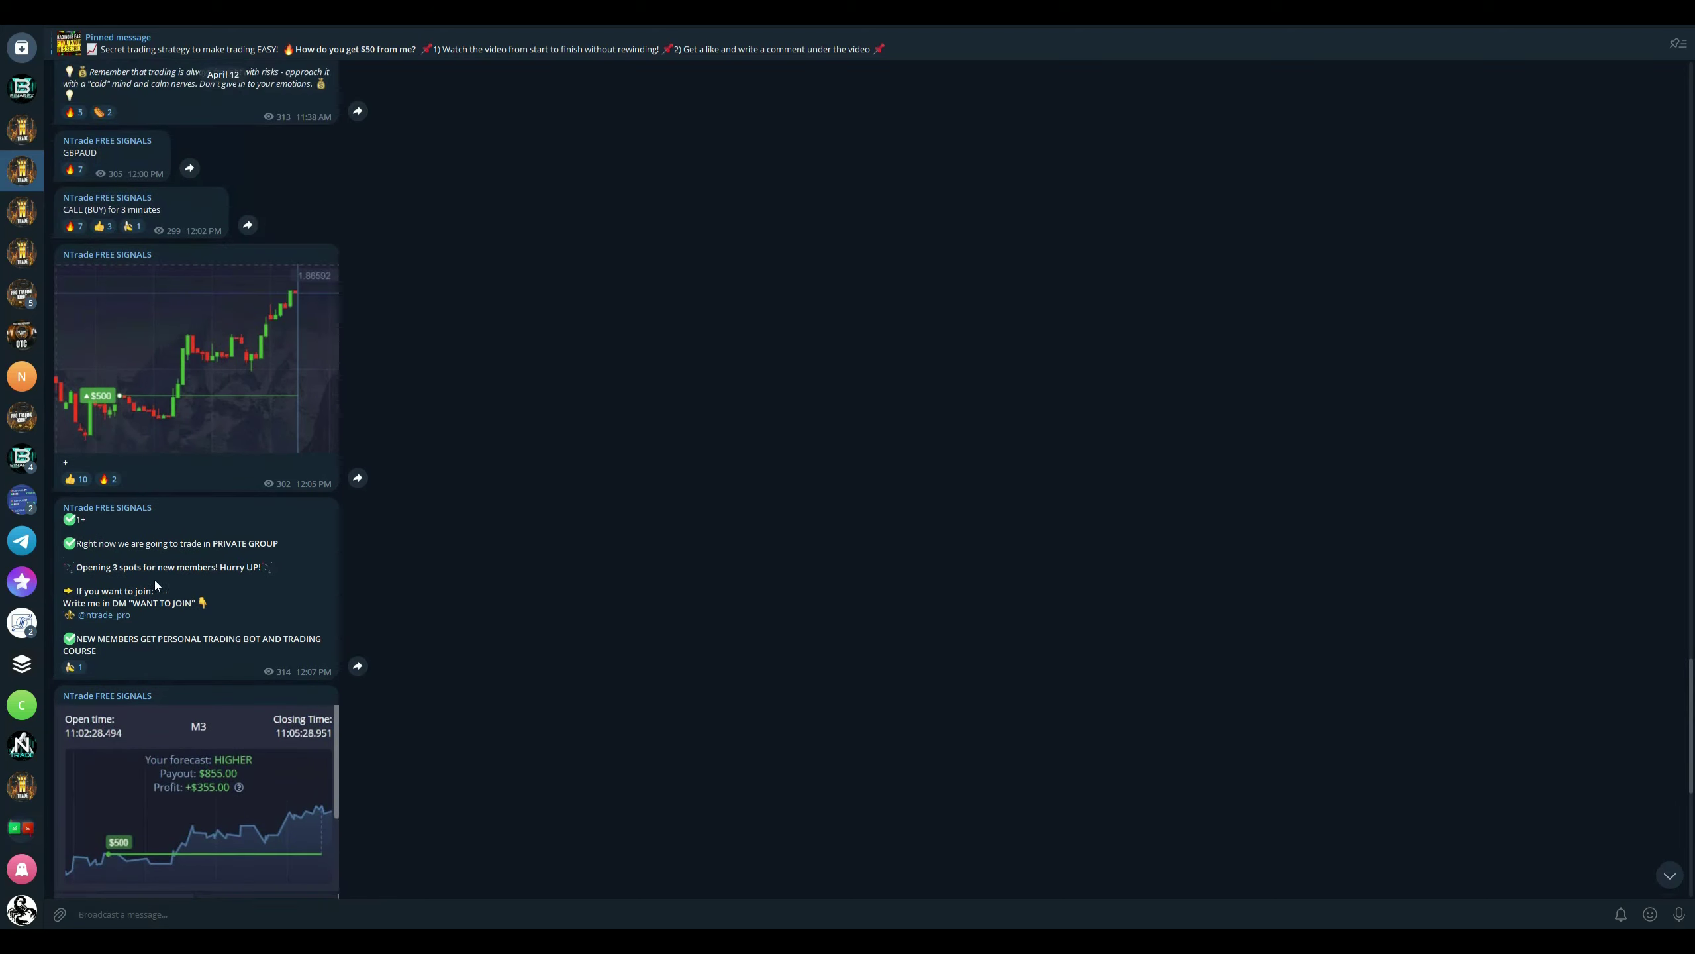
scroll(190, 657, "up", 7)
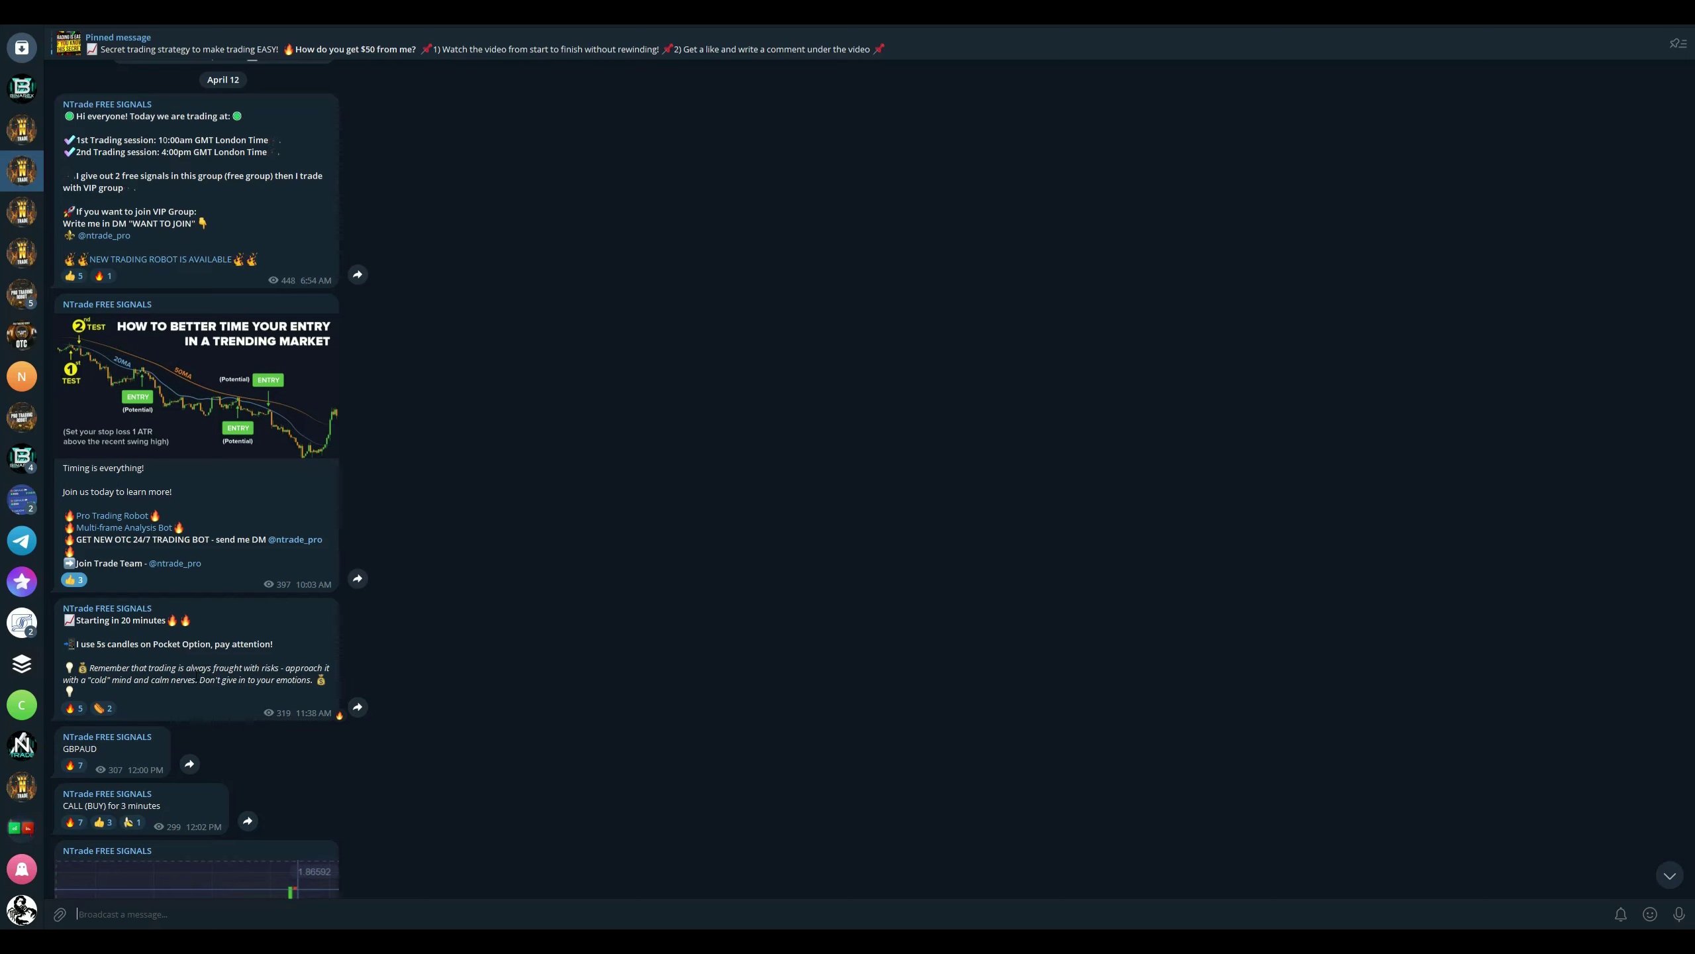
scroll(193, 493, "up", 7)
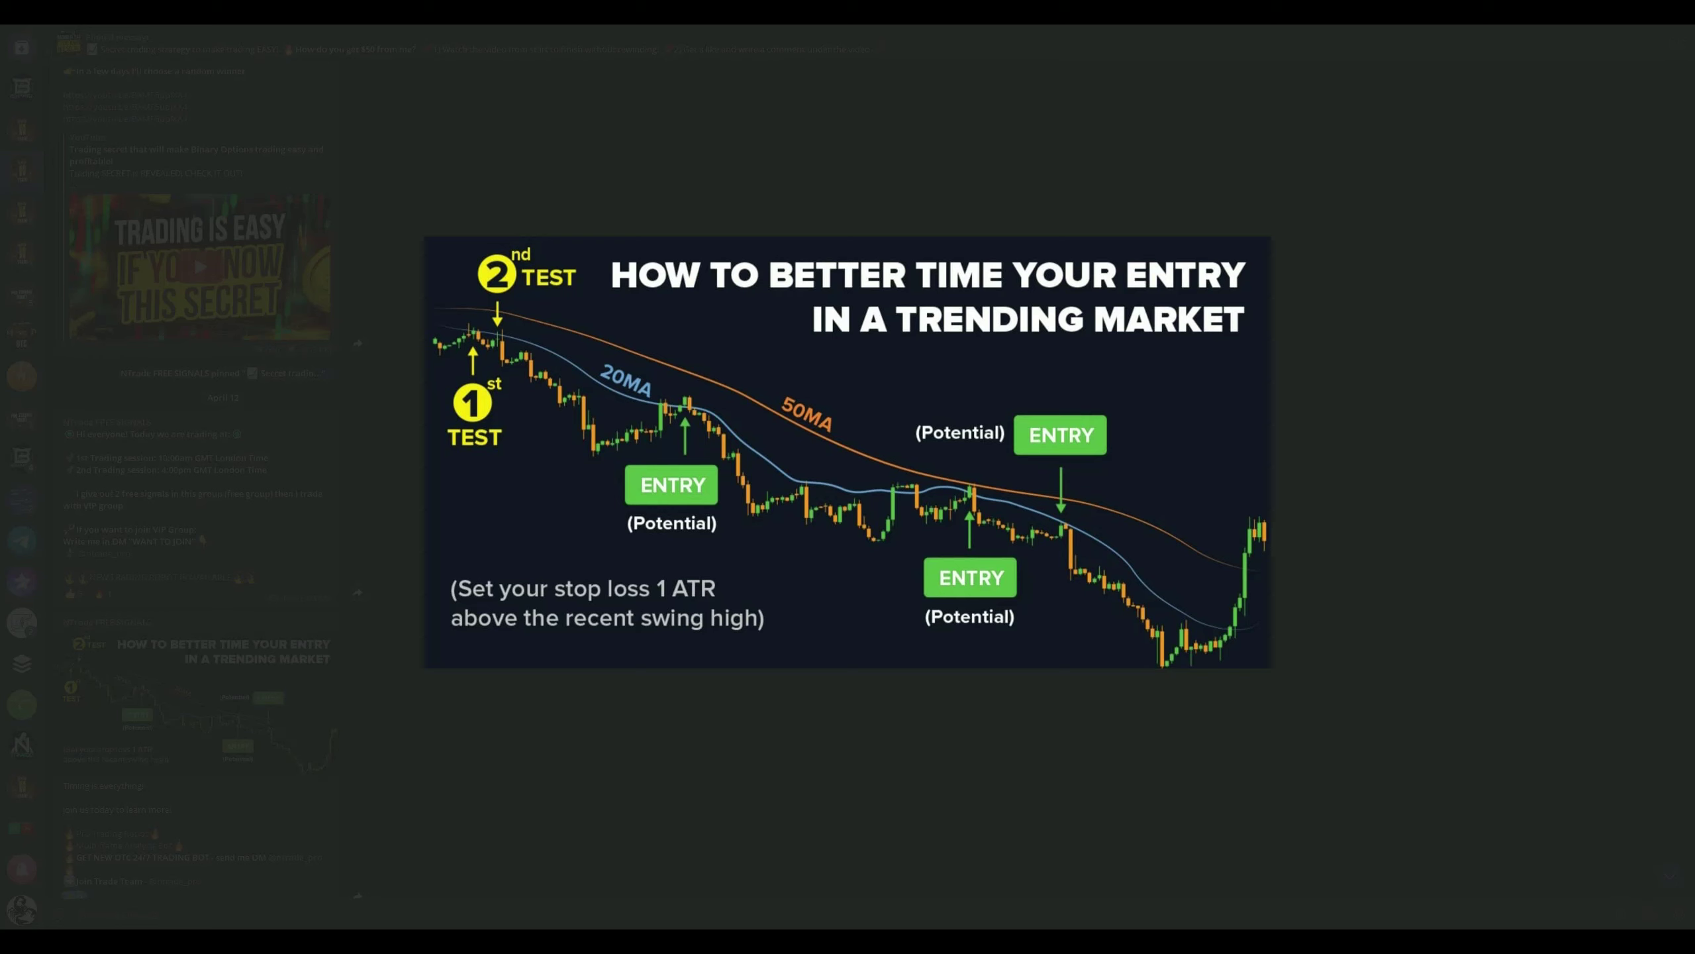
- Close the entry-timing image, scroll the channel, then open the NTrade Private Trading Group chat
left_click(580, 745)
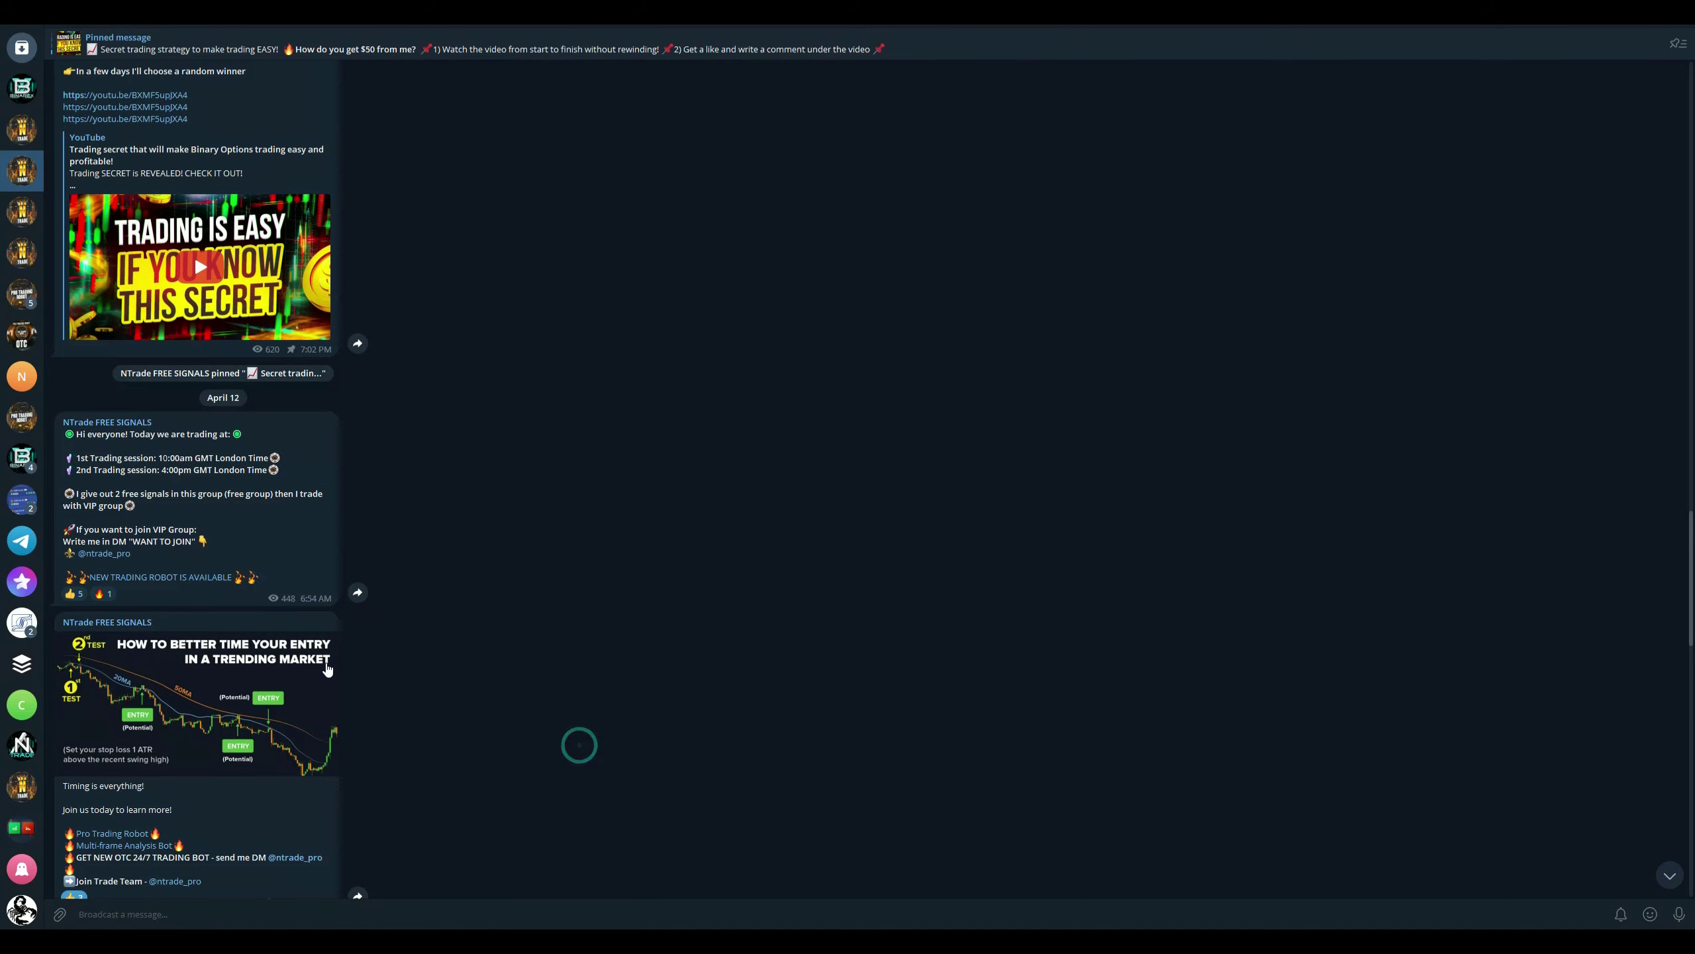
scroll(327, 691, "down", 10)
scroll(328, 687, "down", 10)
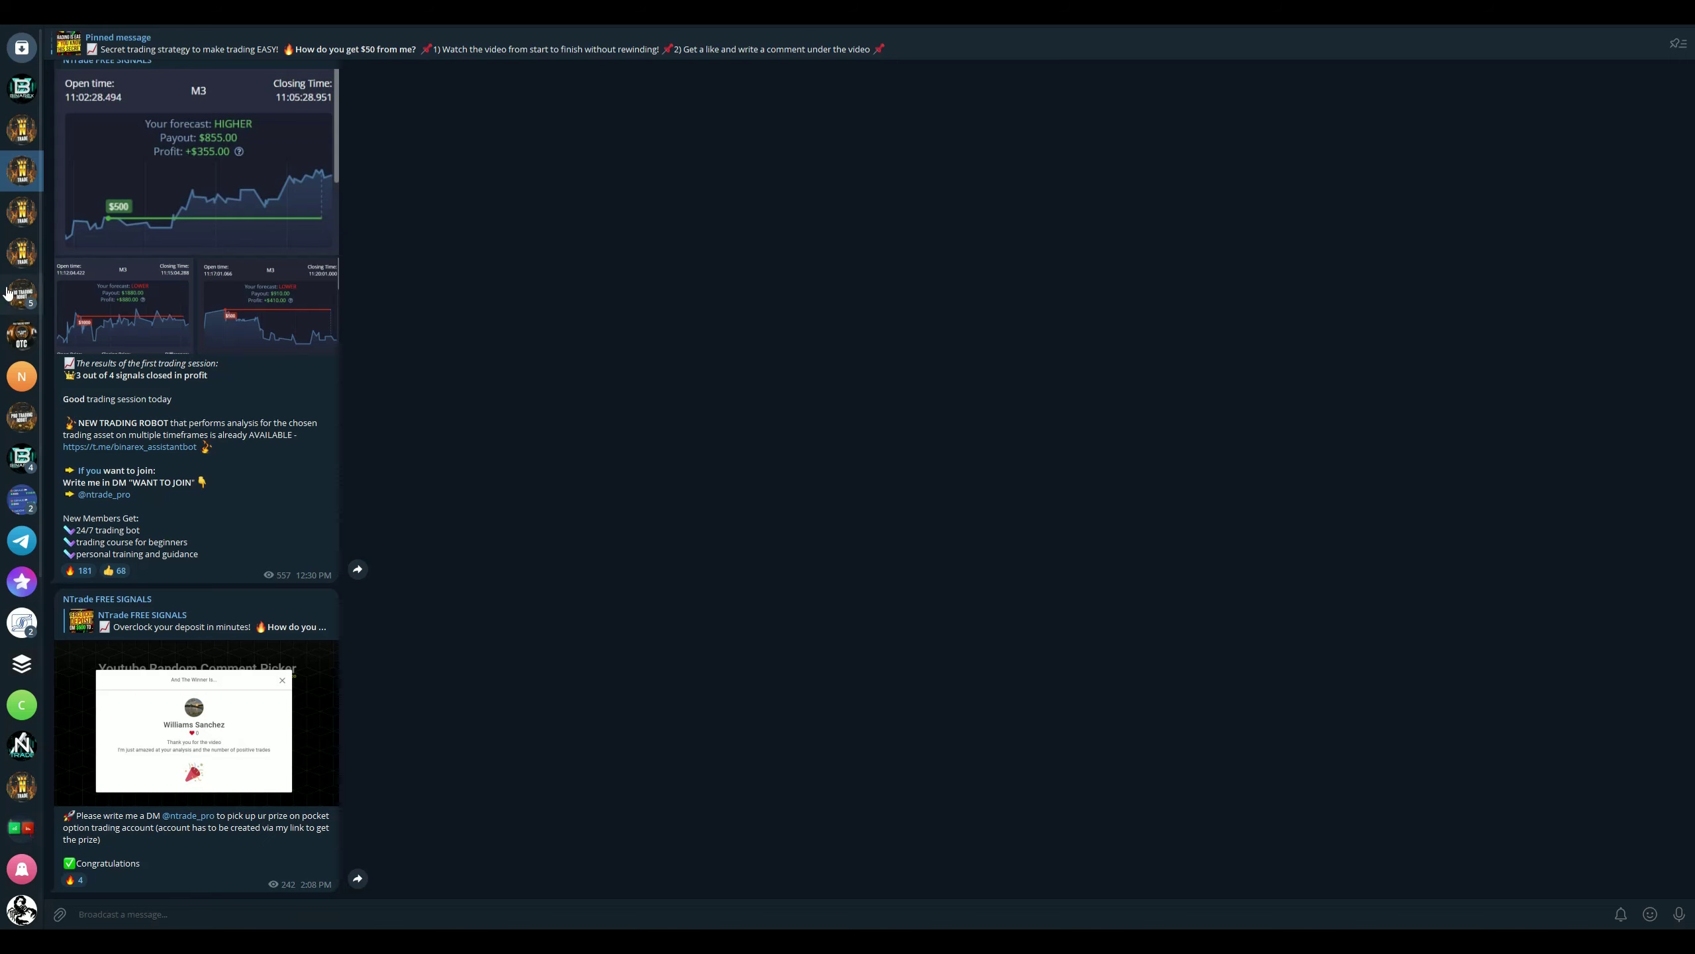
left_click(22, 137)
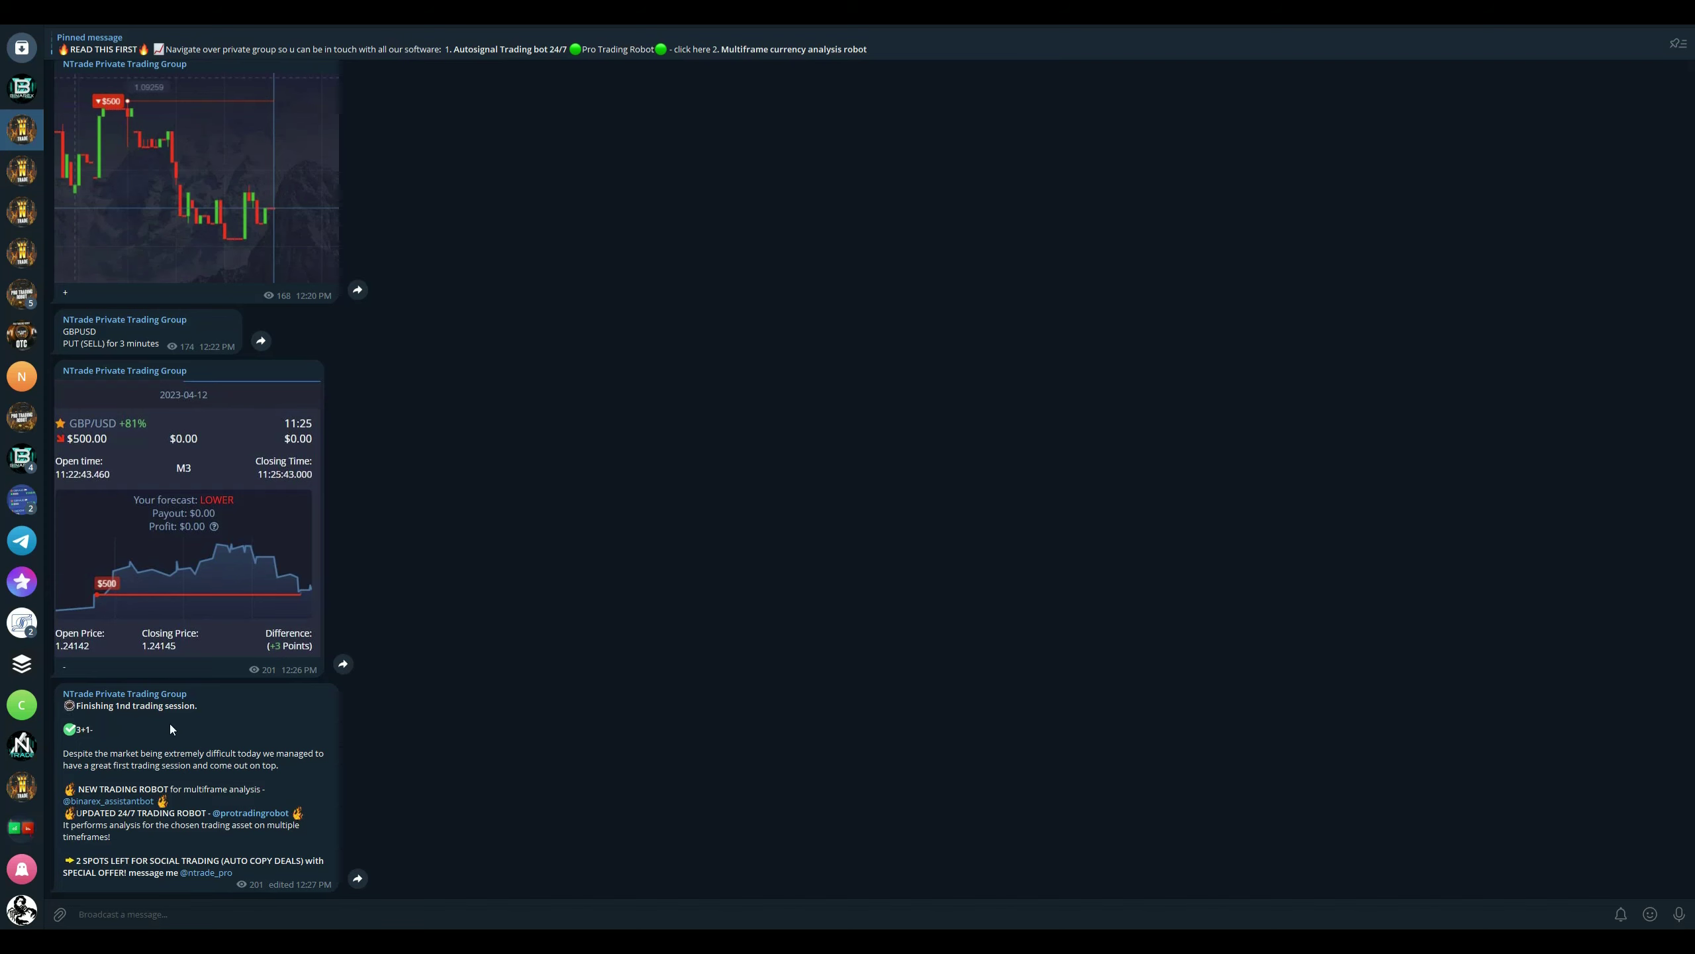
- Scroll up through the NTrade Private Trading Group's earlier signals
scroll(400, 783, "up", 7)
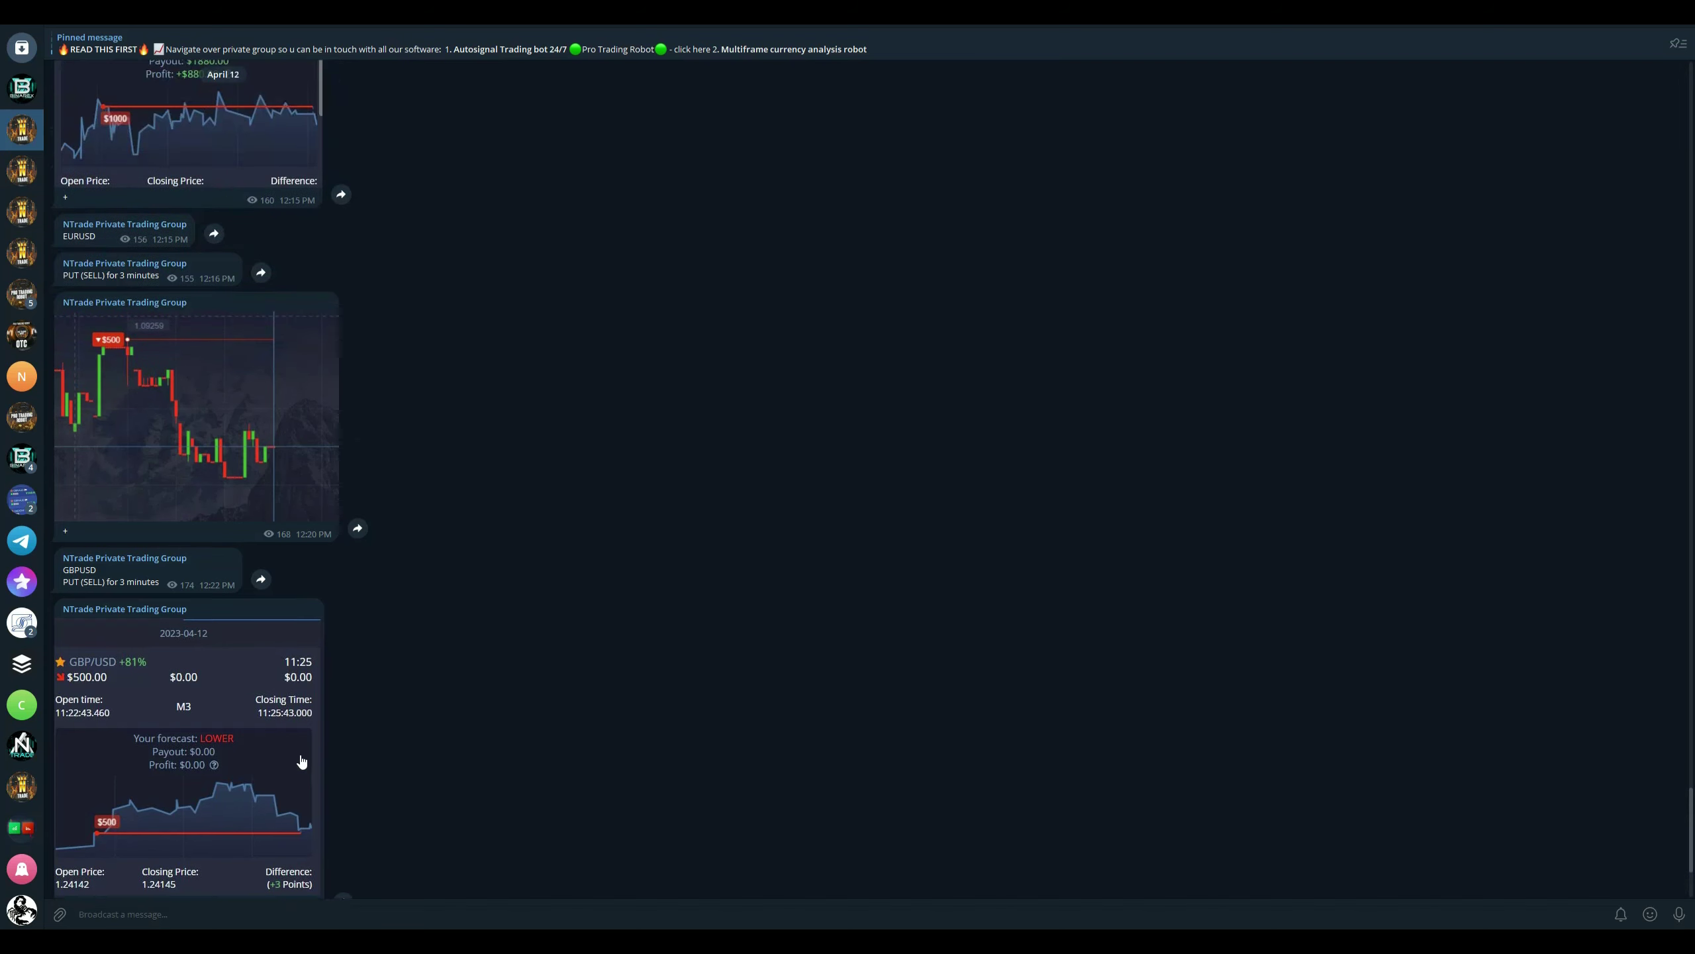
scroll(302, 762, "up", 12)
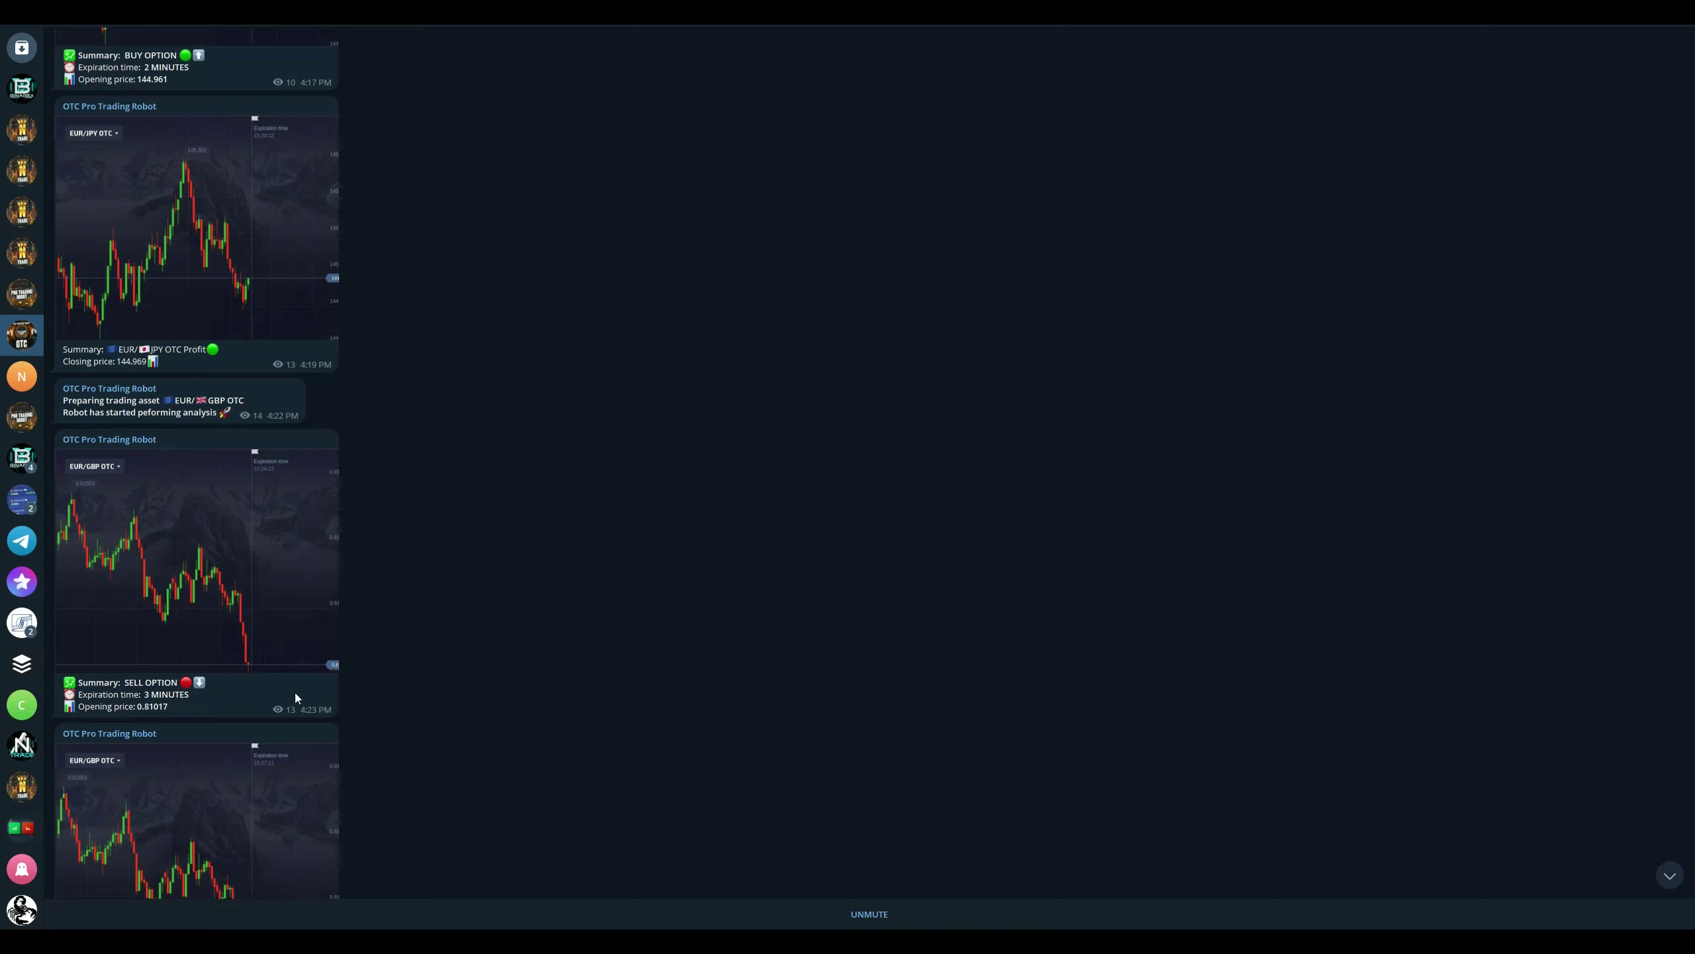
- Scroll the chat and jump to the NTrade Private Trading Group's newest messages
scroll(295, 695, "down", 5)
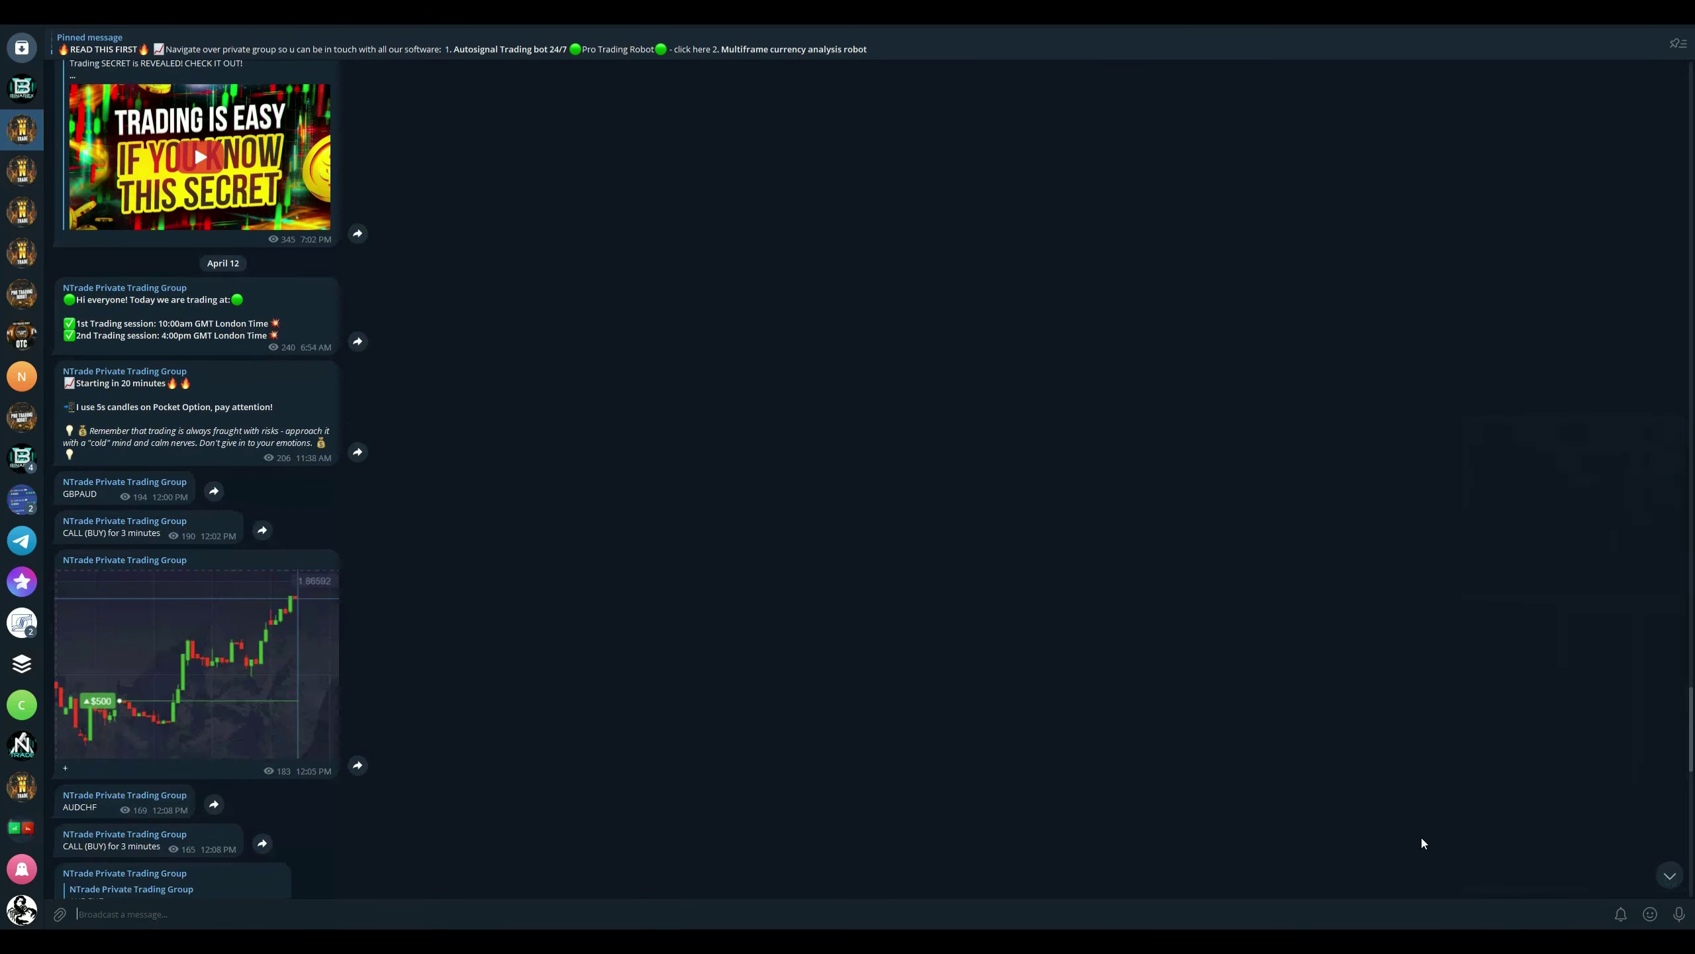
scroll(1664, 883, "down", 5)
left_click(1668, 878)
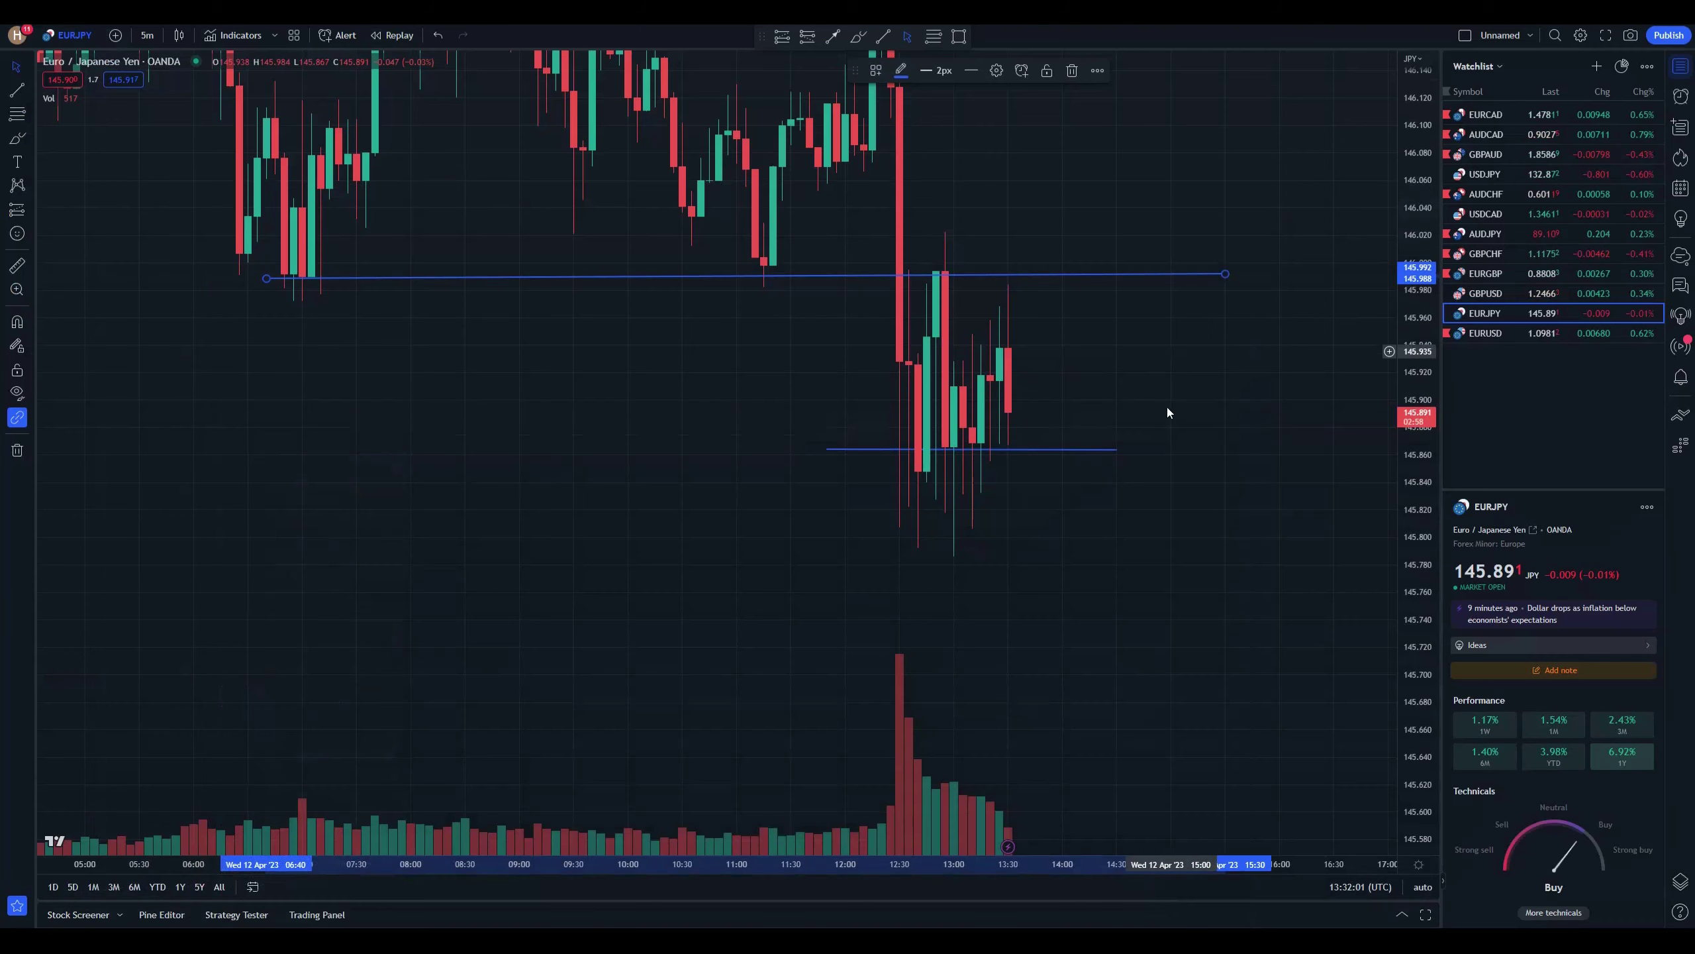
- Change the Pocket Option trading pair from EUR/GBP to EUR/JPY by searching 'eurjpy'
left_click_drag(1178, 486, 1055, 475)
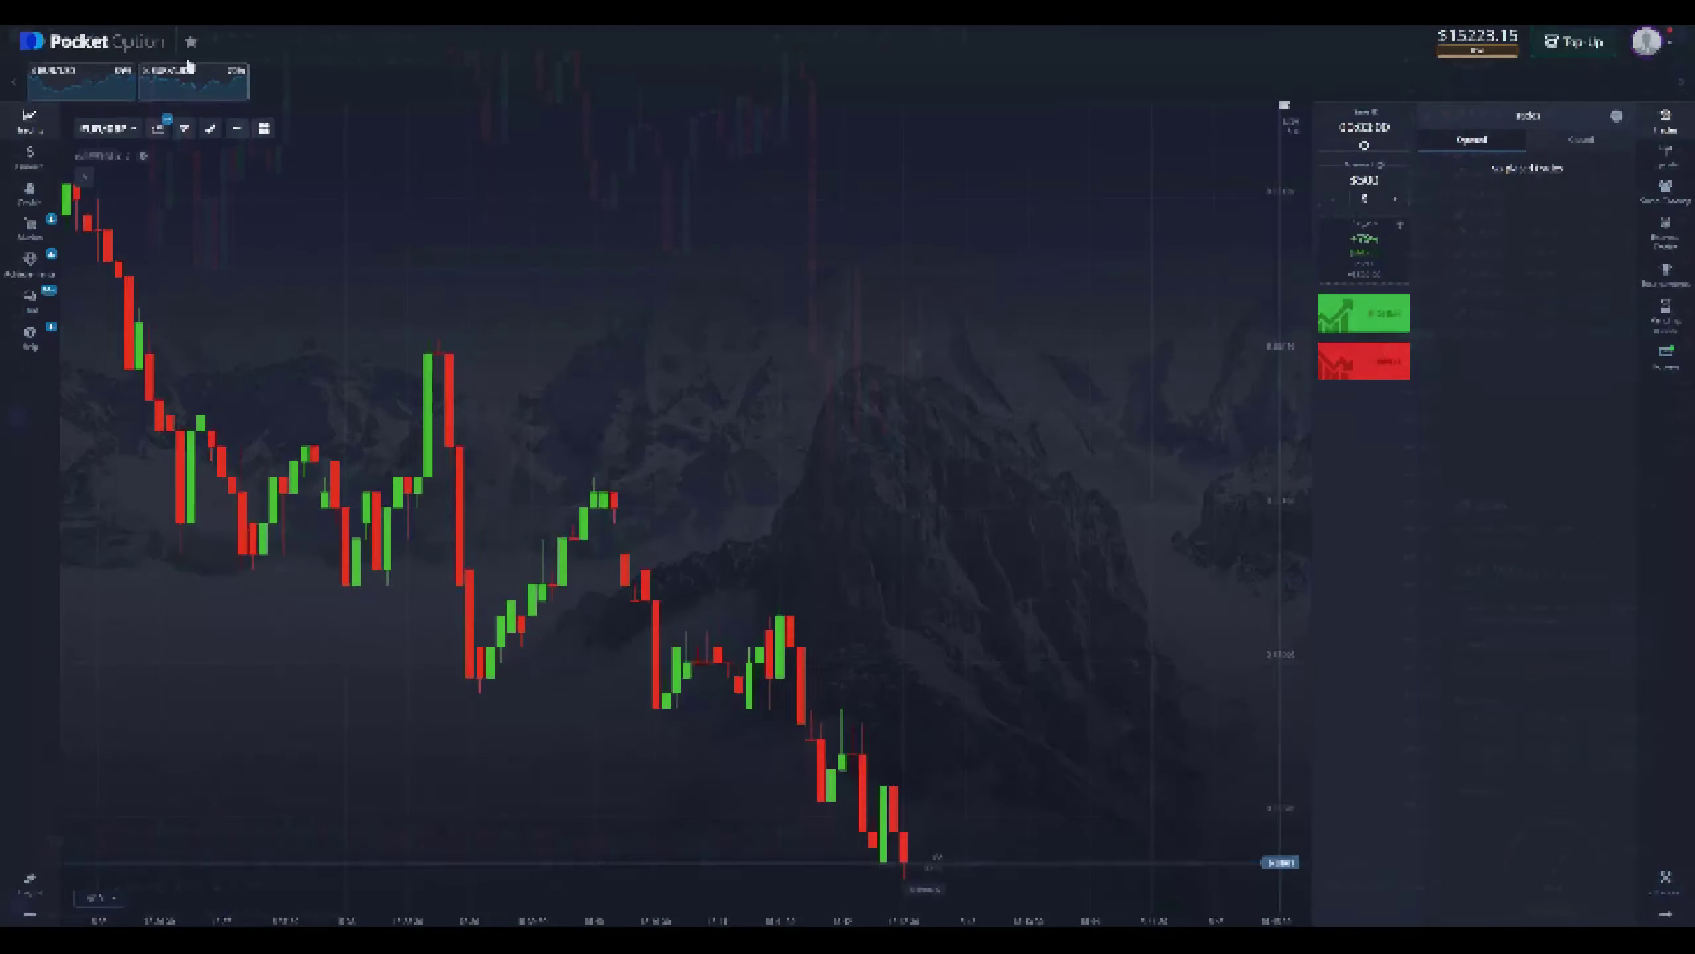
left_click(107, 128)
left_click(304, 175)
type("eurjpy")
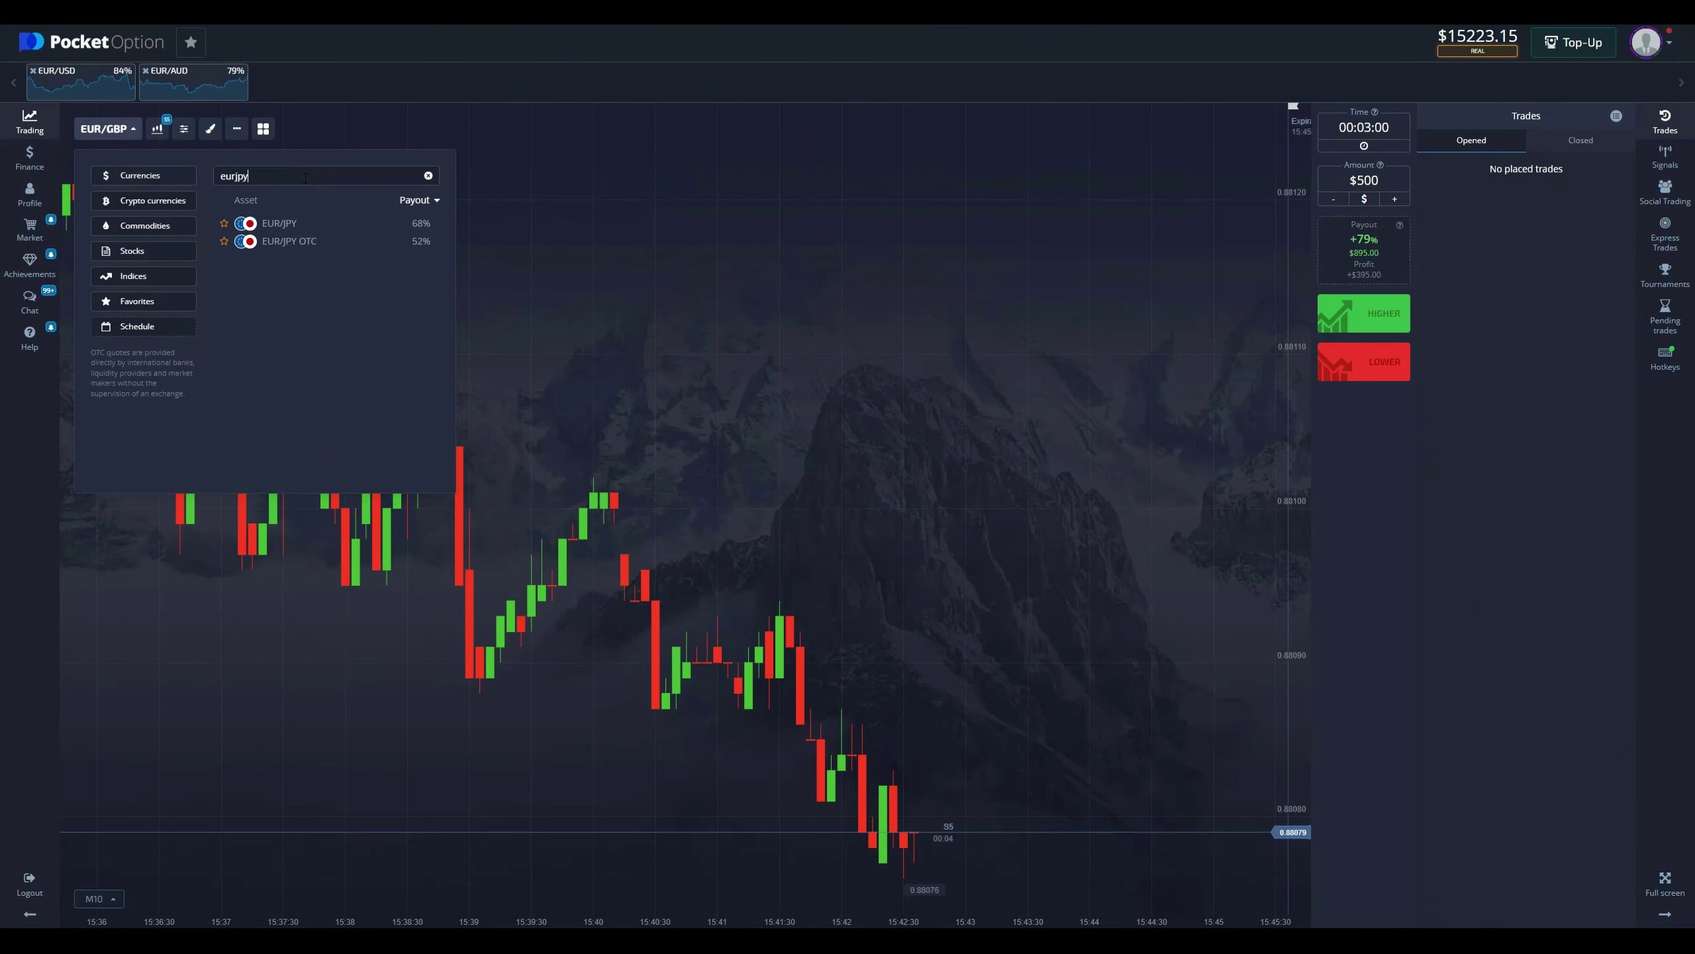
left_click(310, 225)
left_click(721, 304)
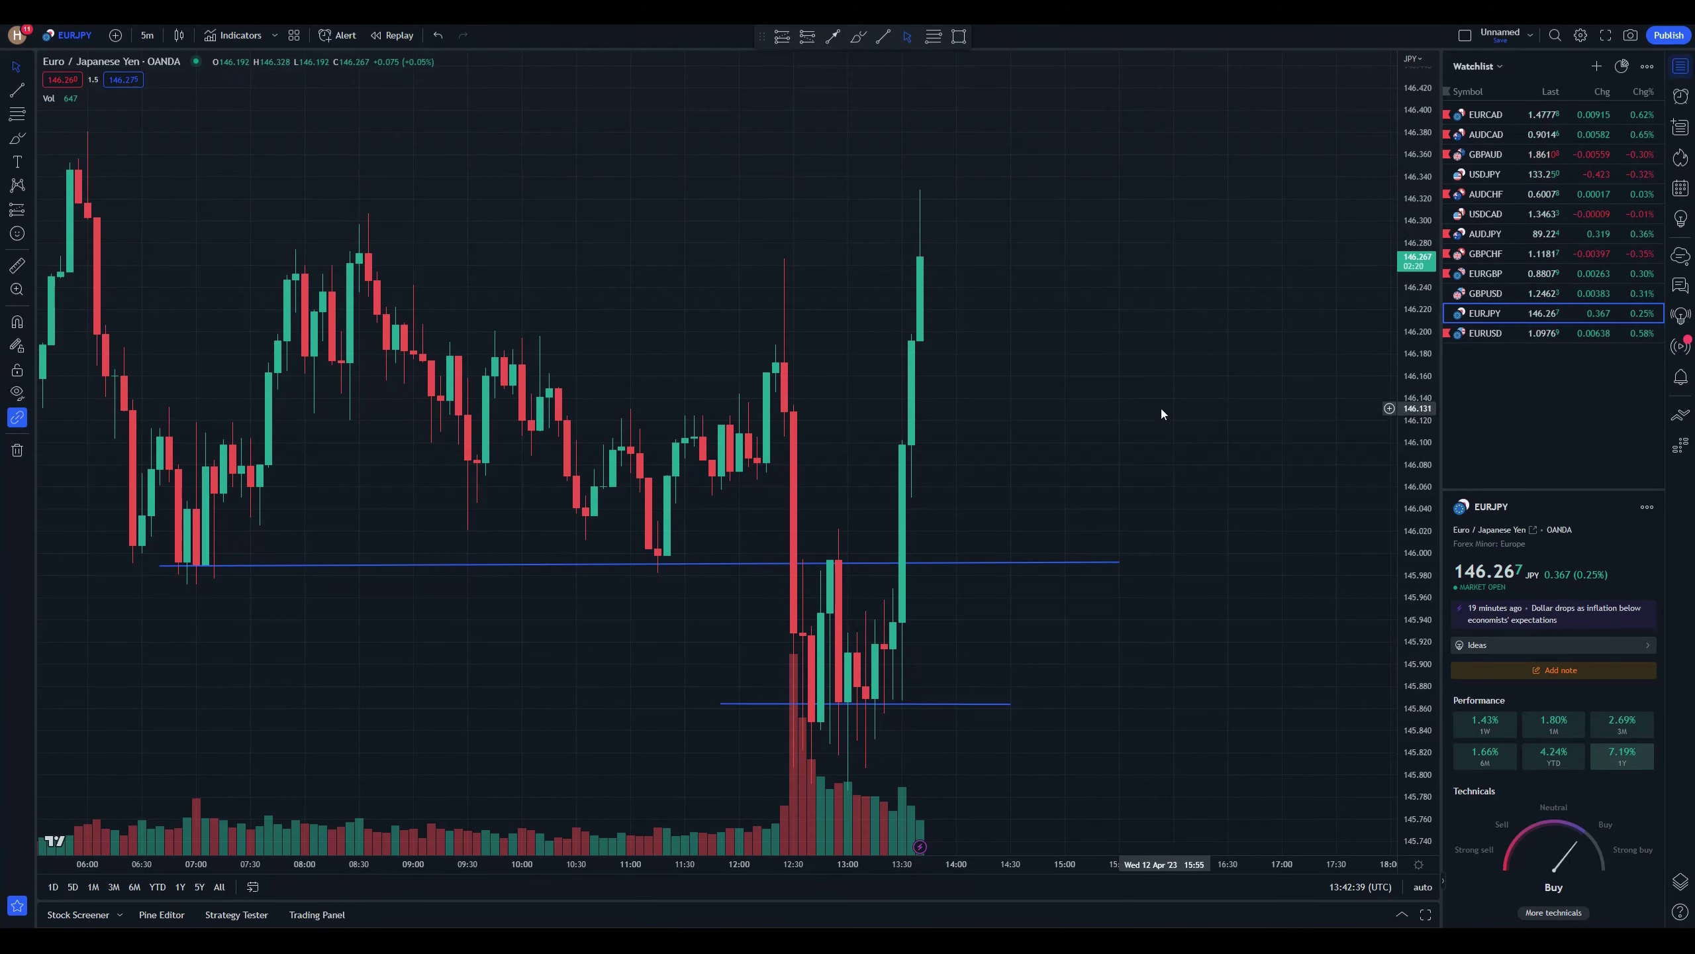
- Draw a resistance line near 146.27 across the recent EURJPY highs
left_click(17, 98)
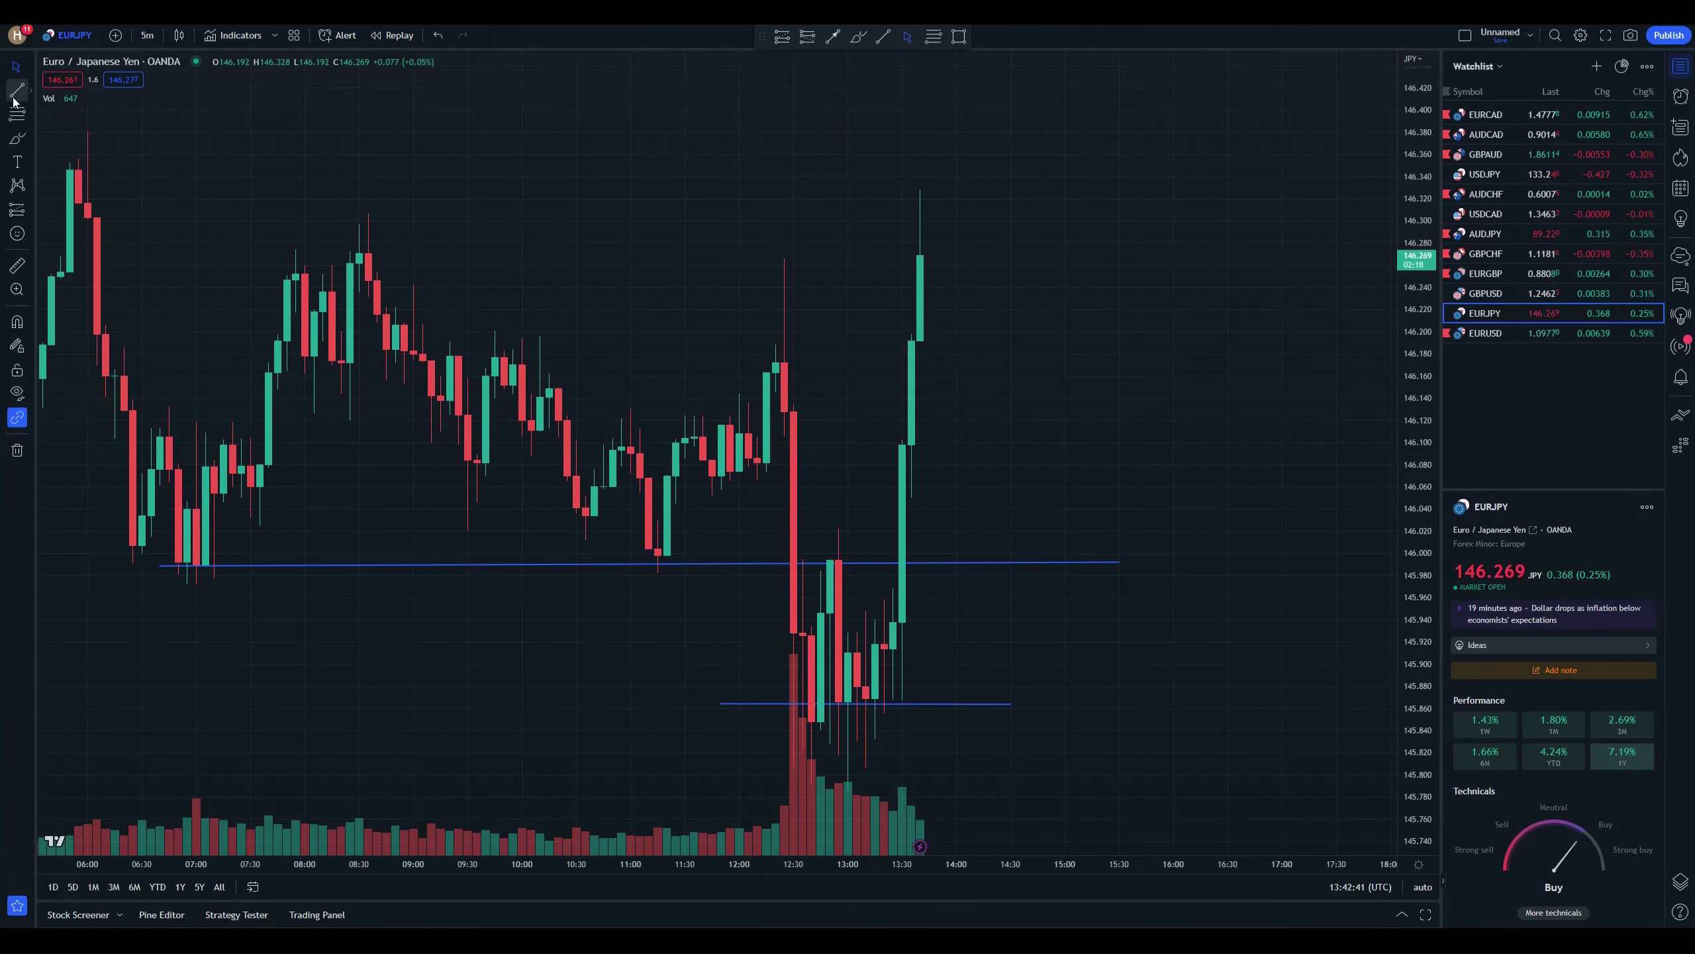
left_click(198, 245)
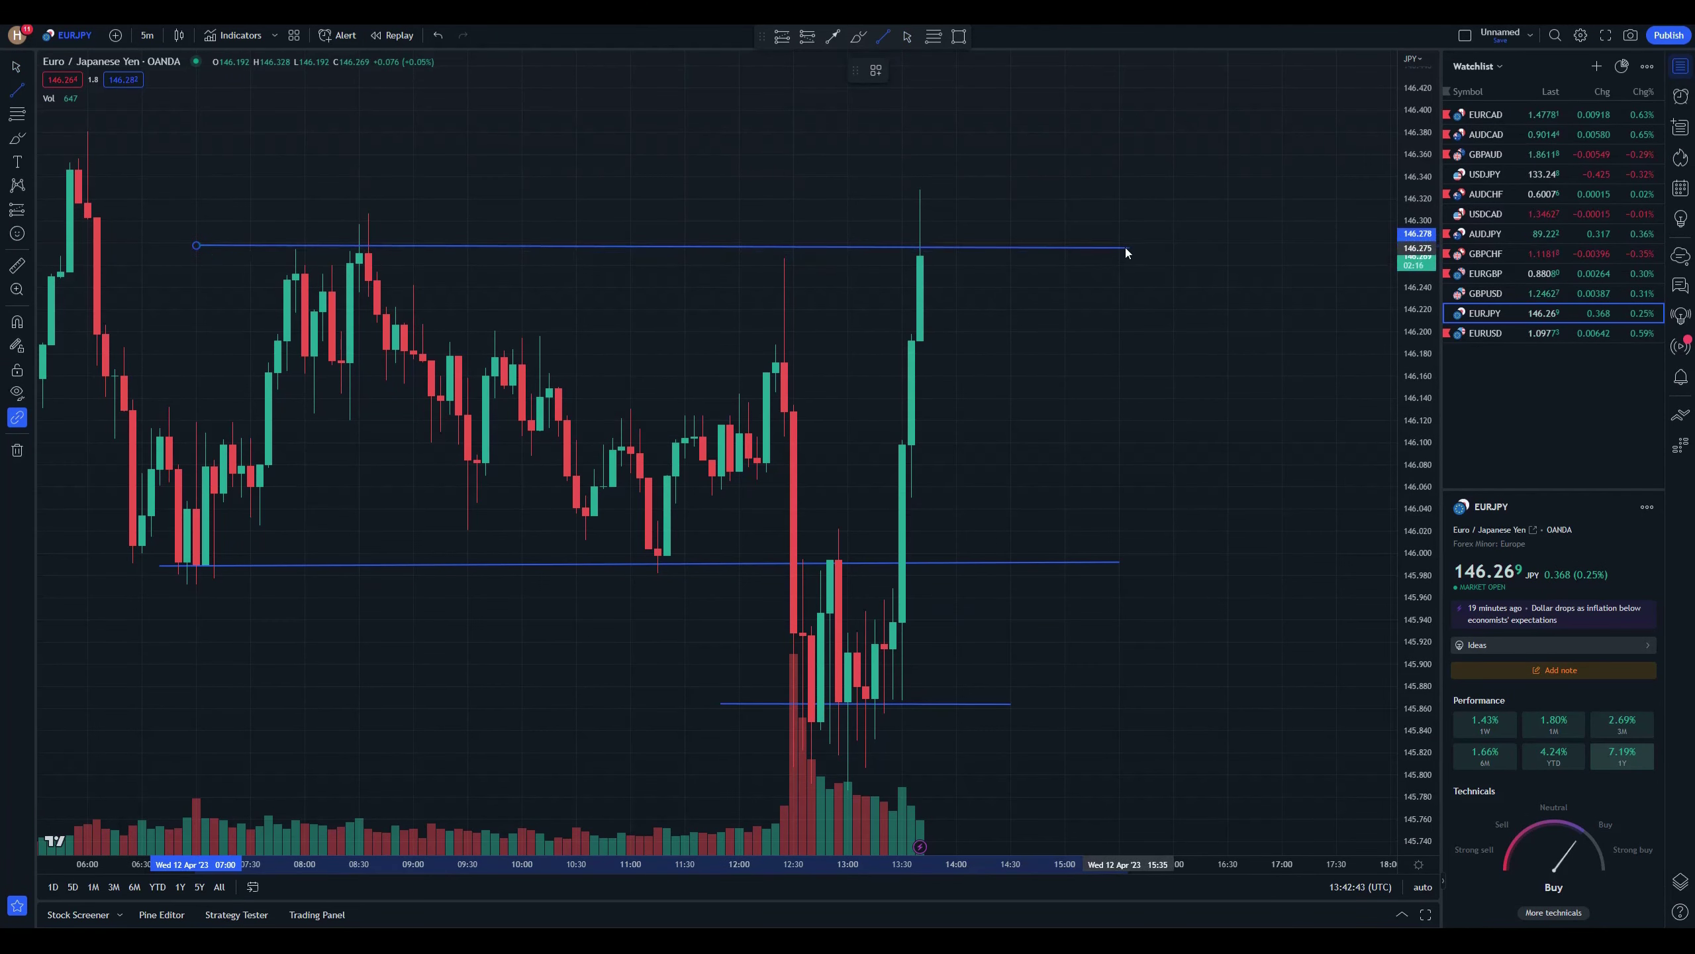
left_click(1128, 251)
left_click(972, 247)
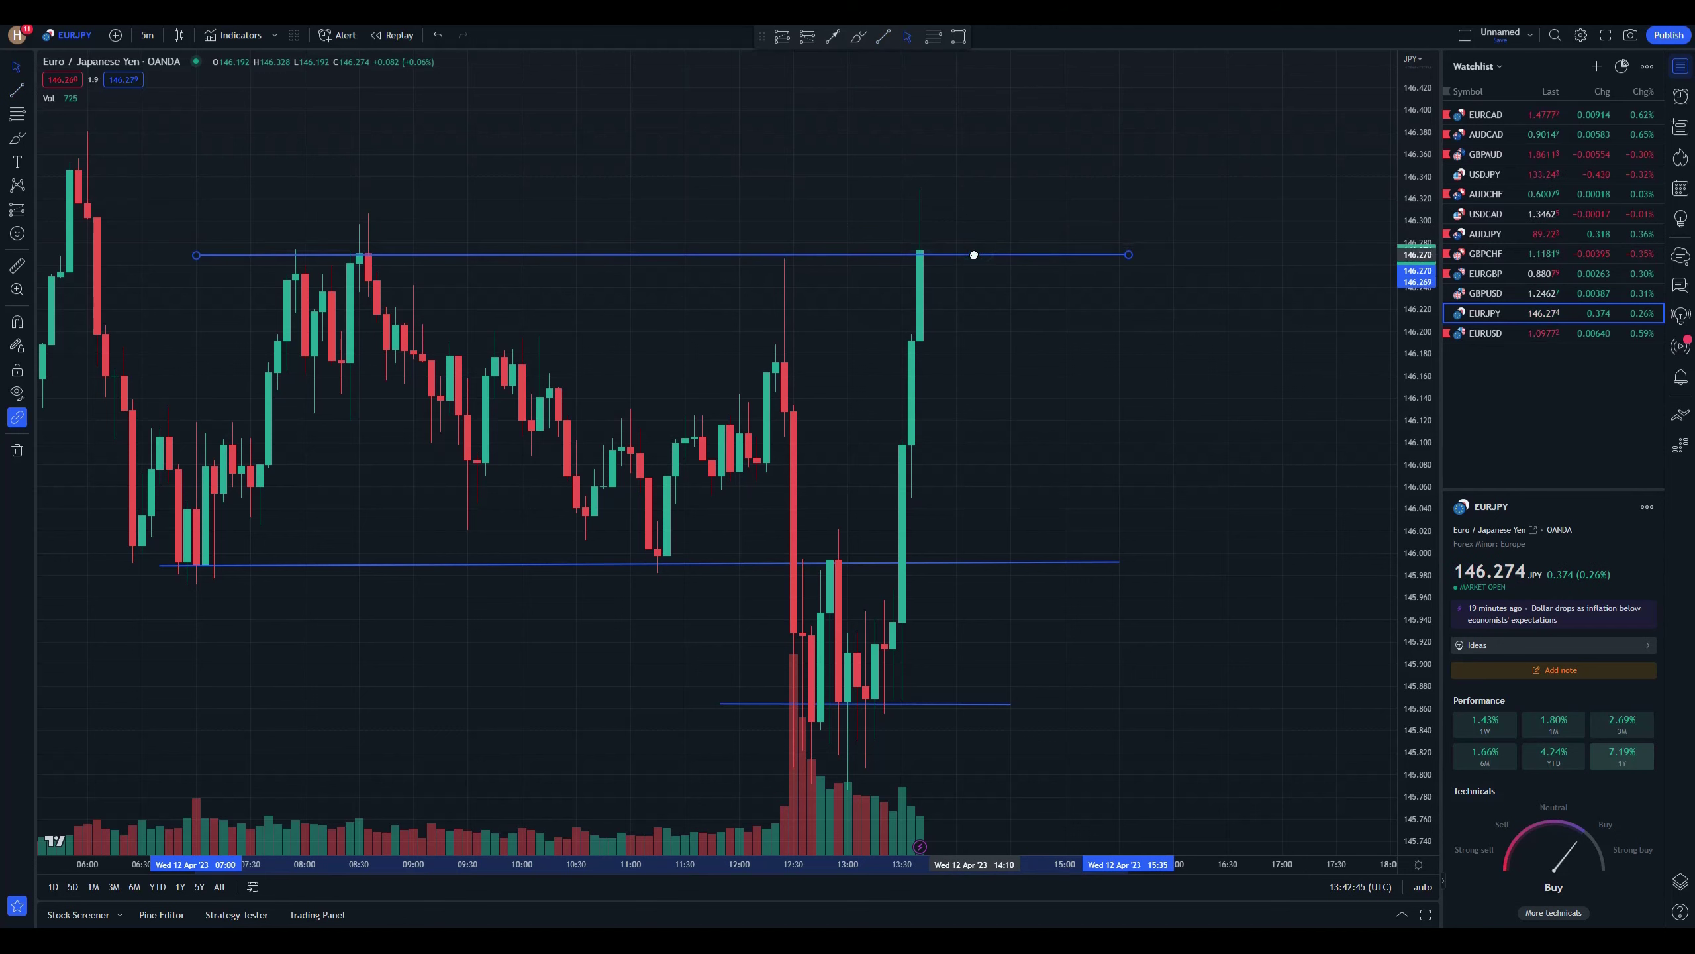
left_click(1033, 288)
scroll(785, 262, "down", 3)
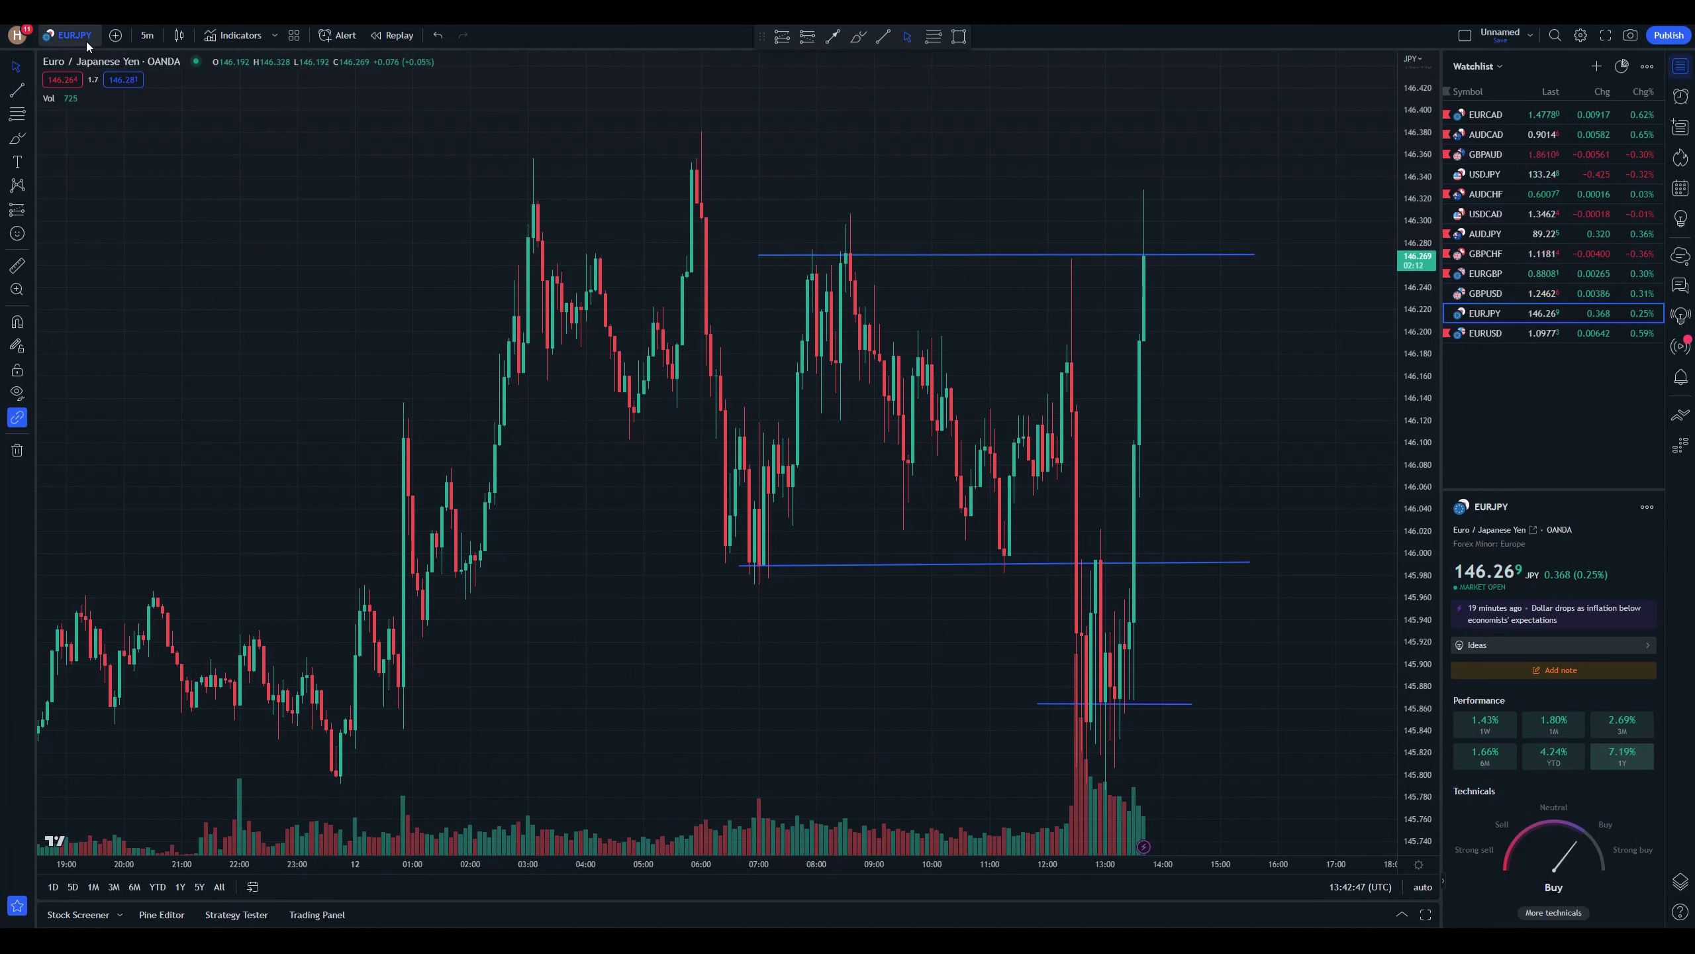
- Switch EURJPY to 1-hour candles and extend the top resistance line further back in time
left_click(148, 34)
left_click(167, 365)
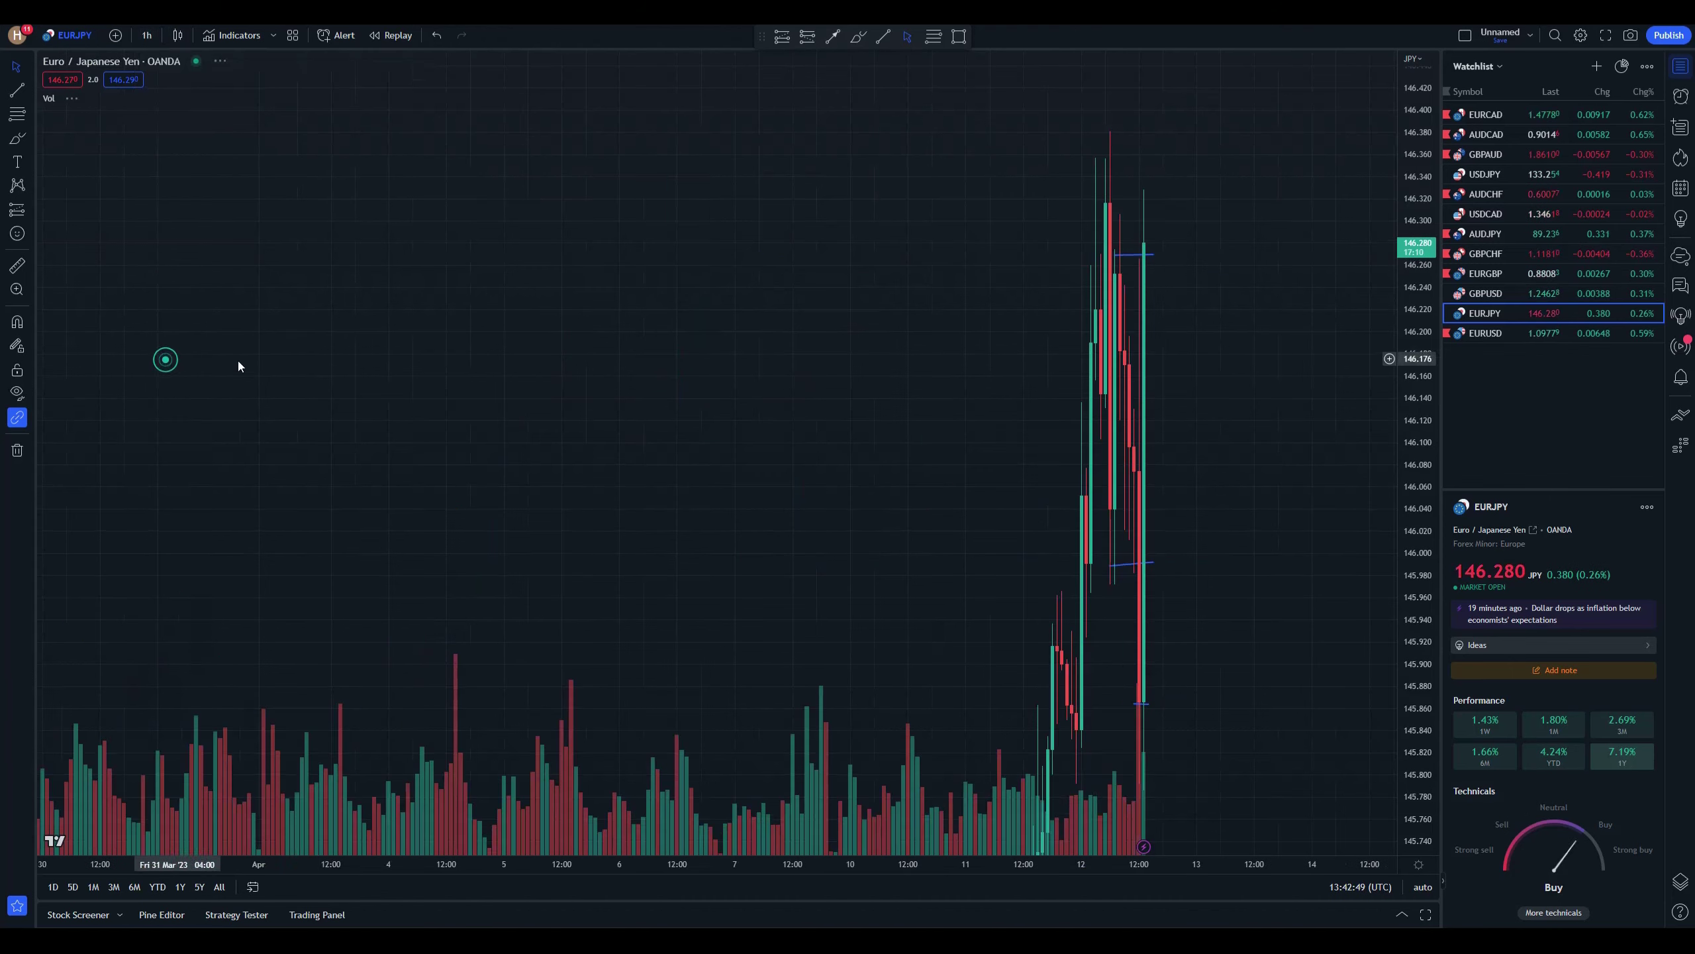
scroll(855, 435, "up", 5)
left_click_drag(609, 319, 1005, 347)
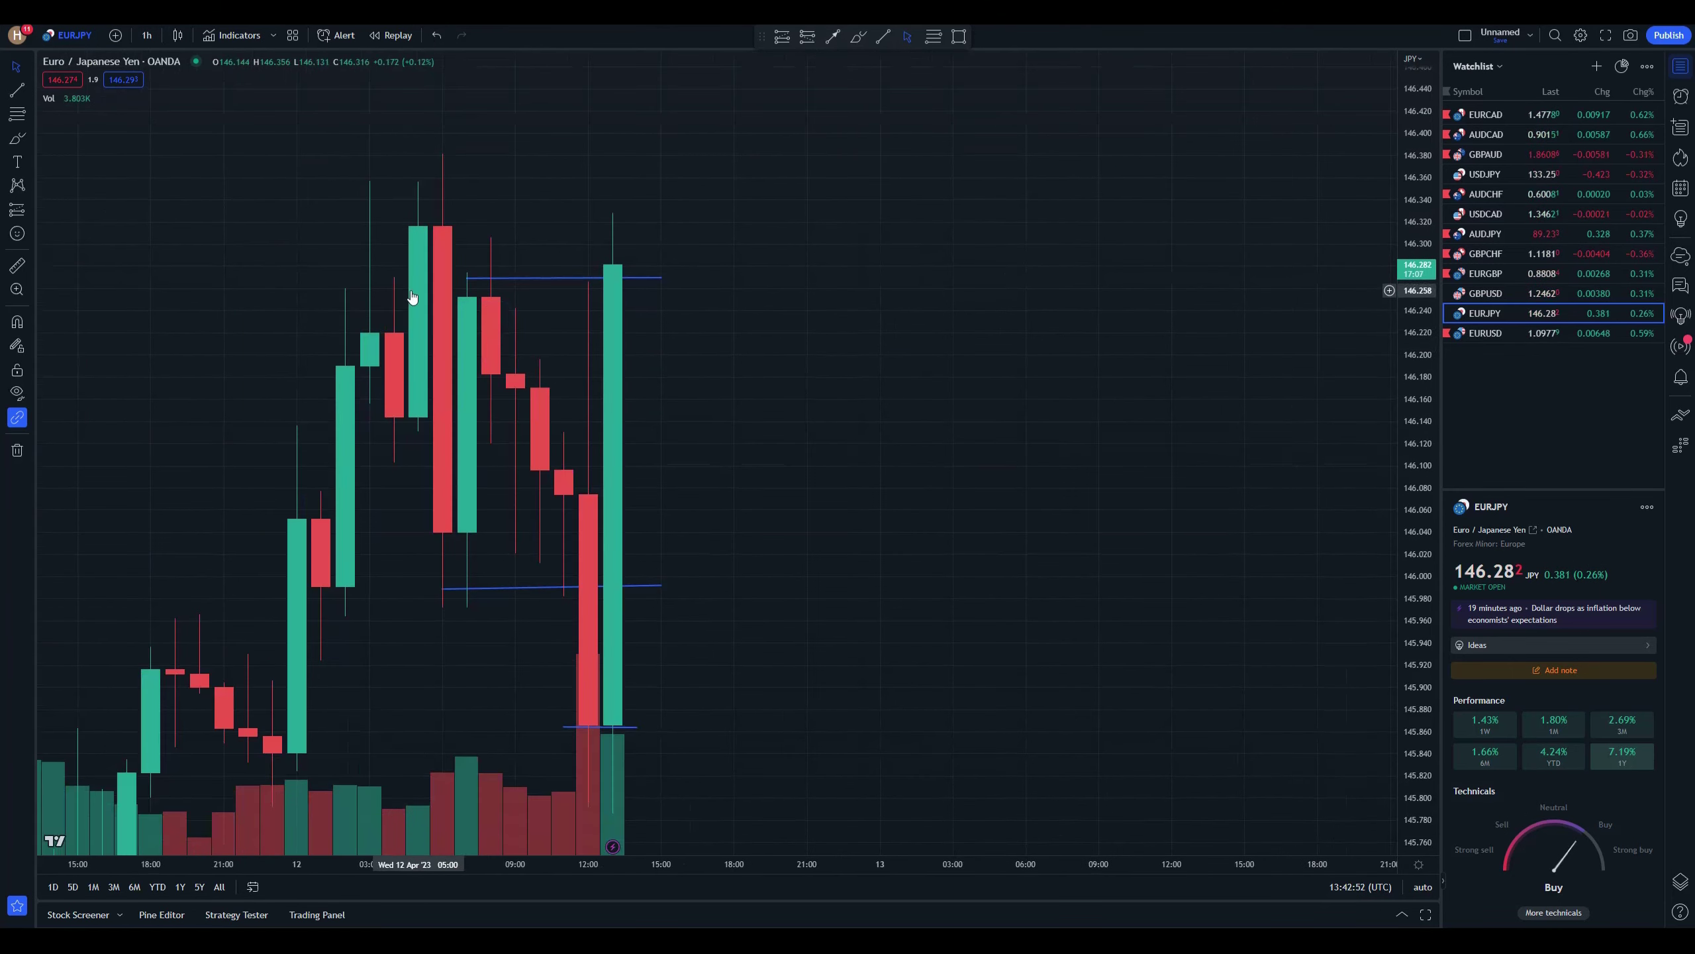
left_click_drag(469, 275, 289, 281)
- Place $500 Lower trades on EUR/JPY with a 3-minute expiry, then return to TradingView
key("alt+Tab")
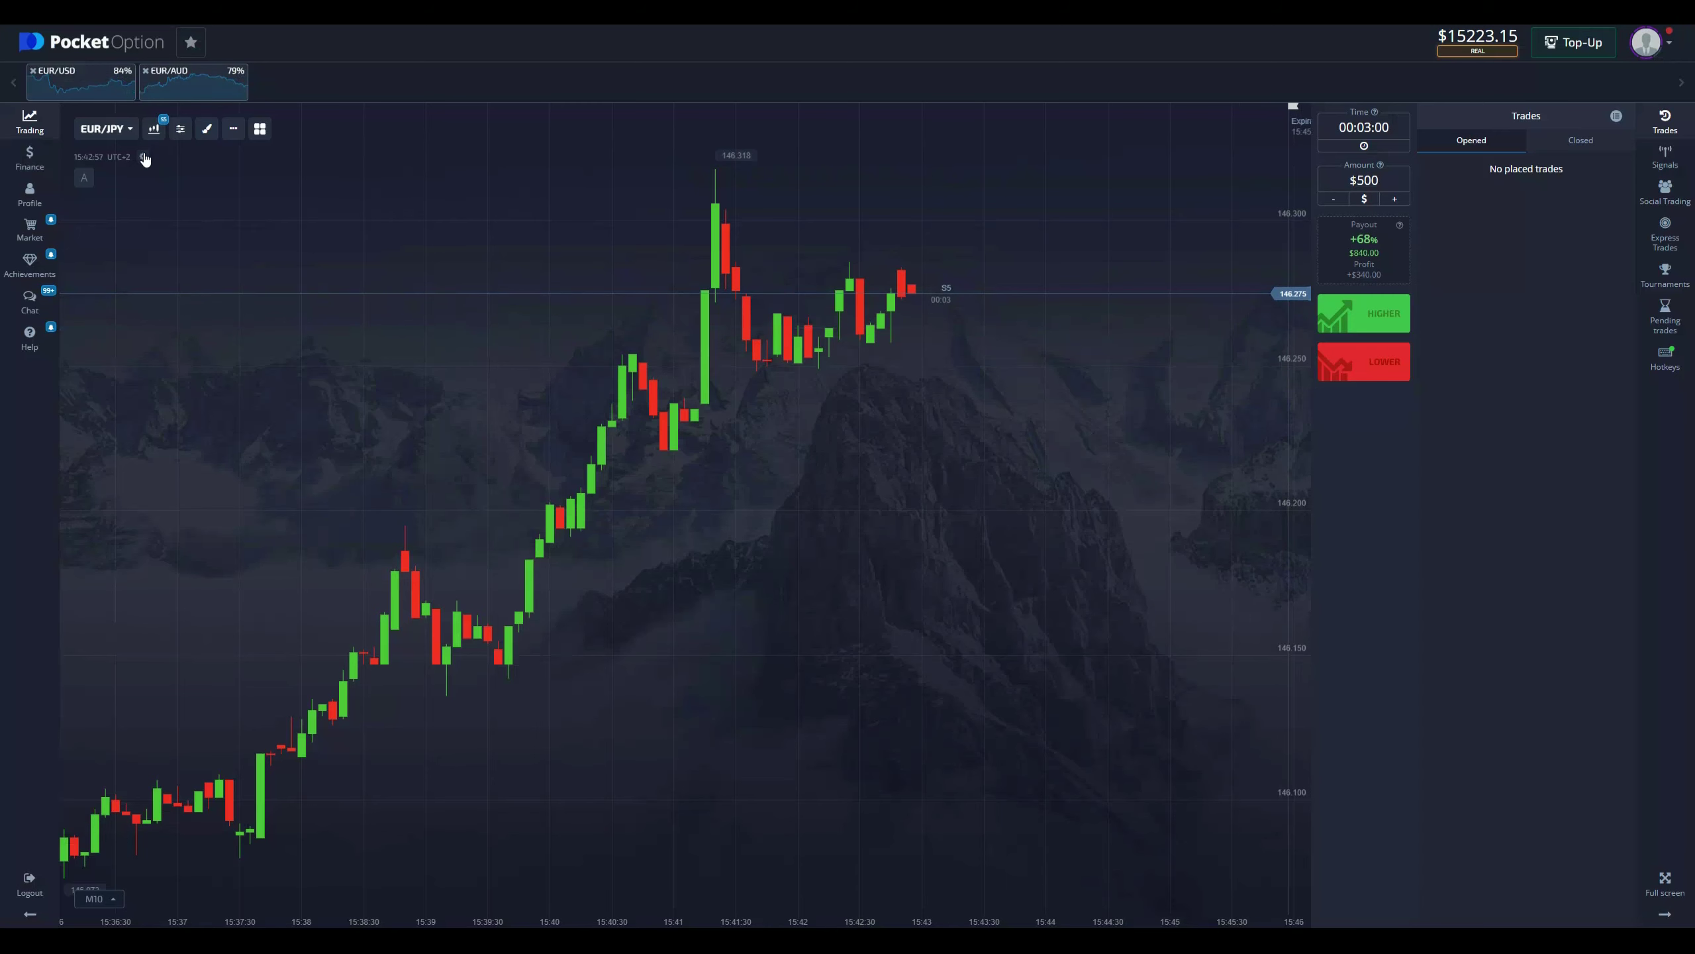
left_click(1377, 367)
left_click(1377, 367)
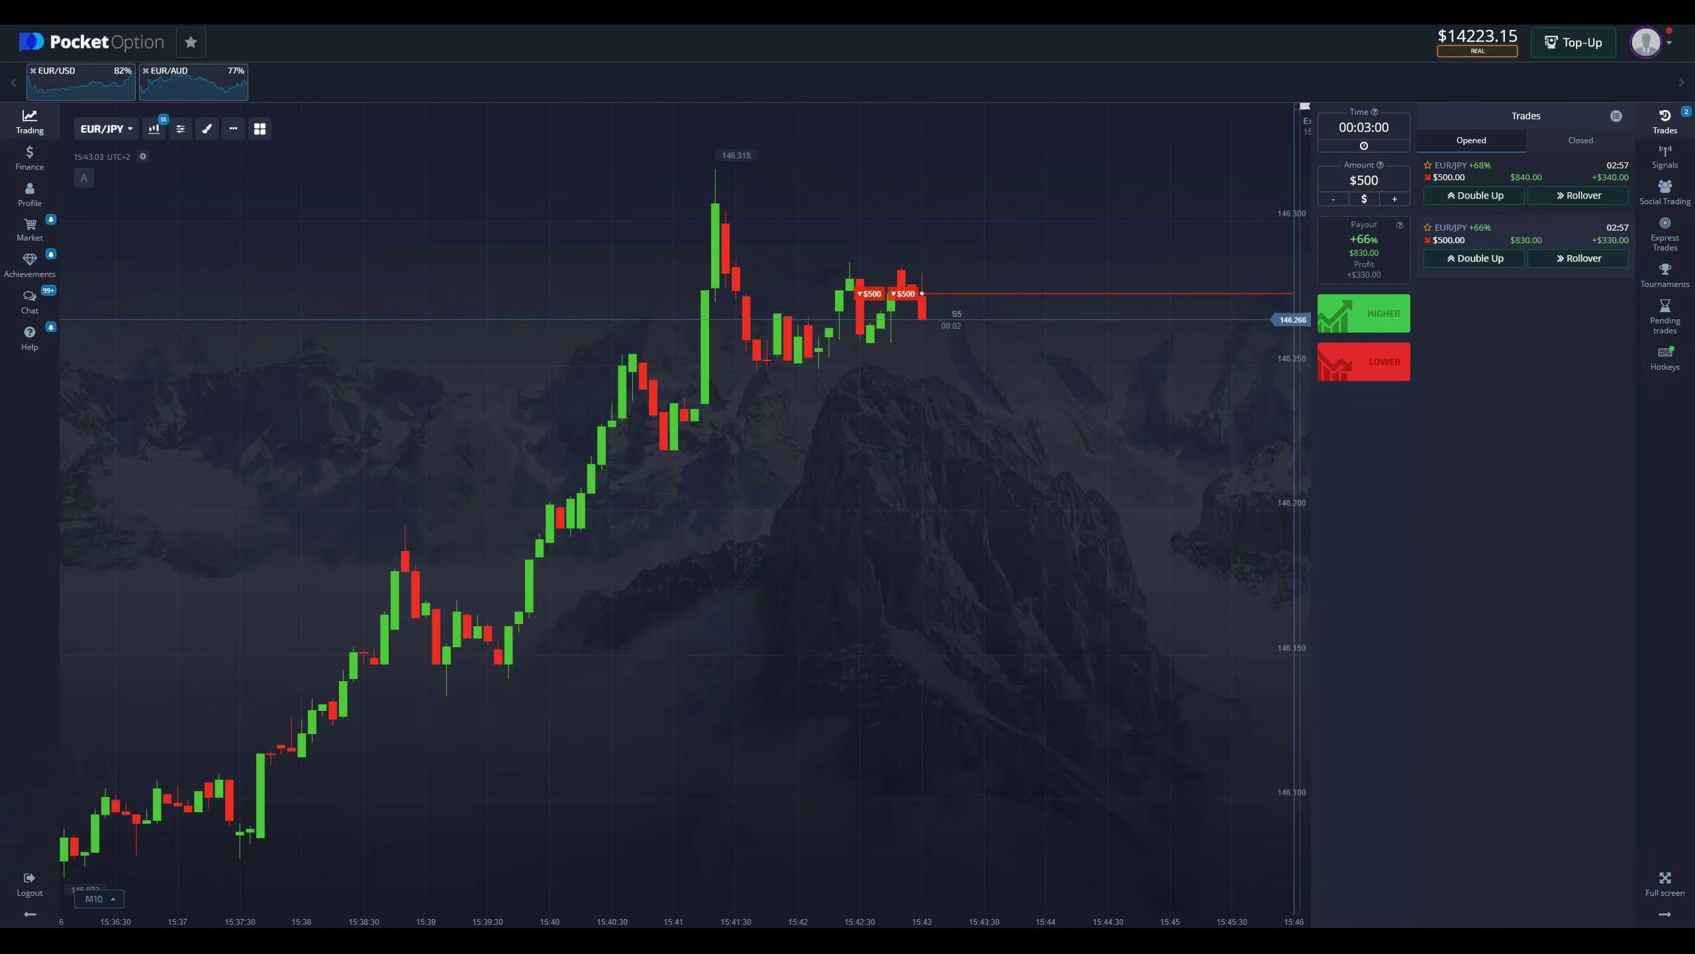
scroll(403, 374, "down", 3)
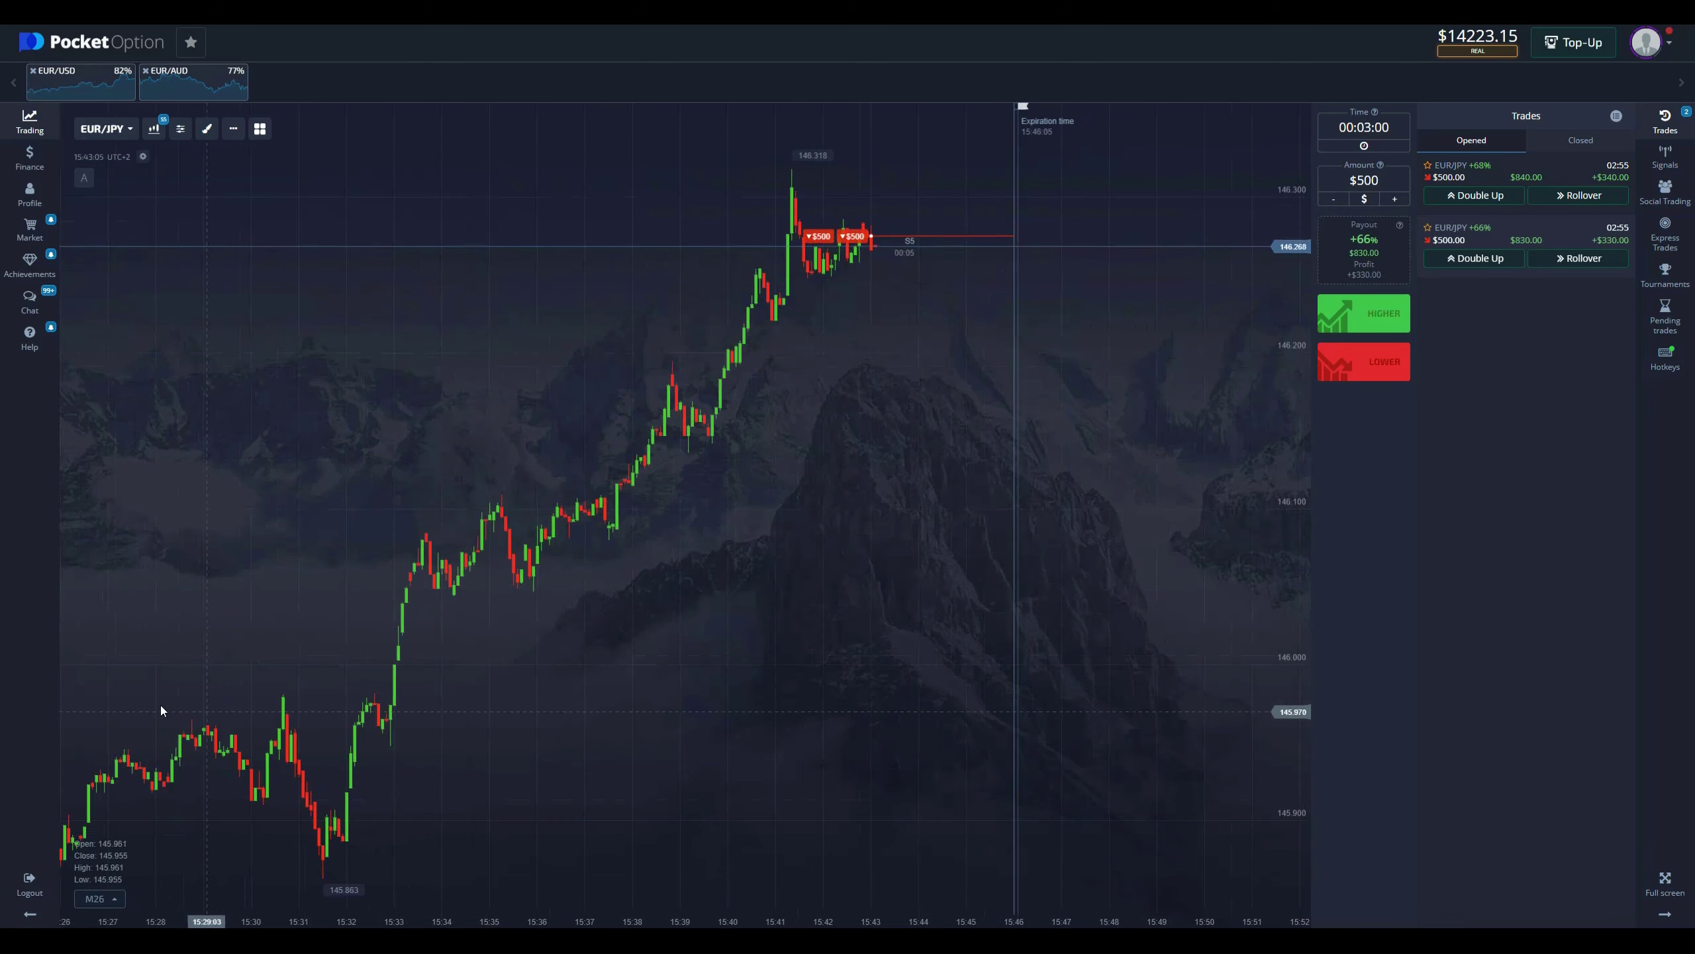
key("alt+Tab")
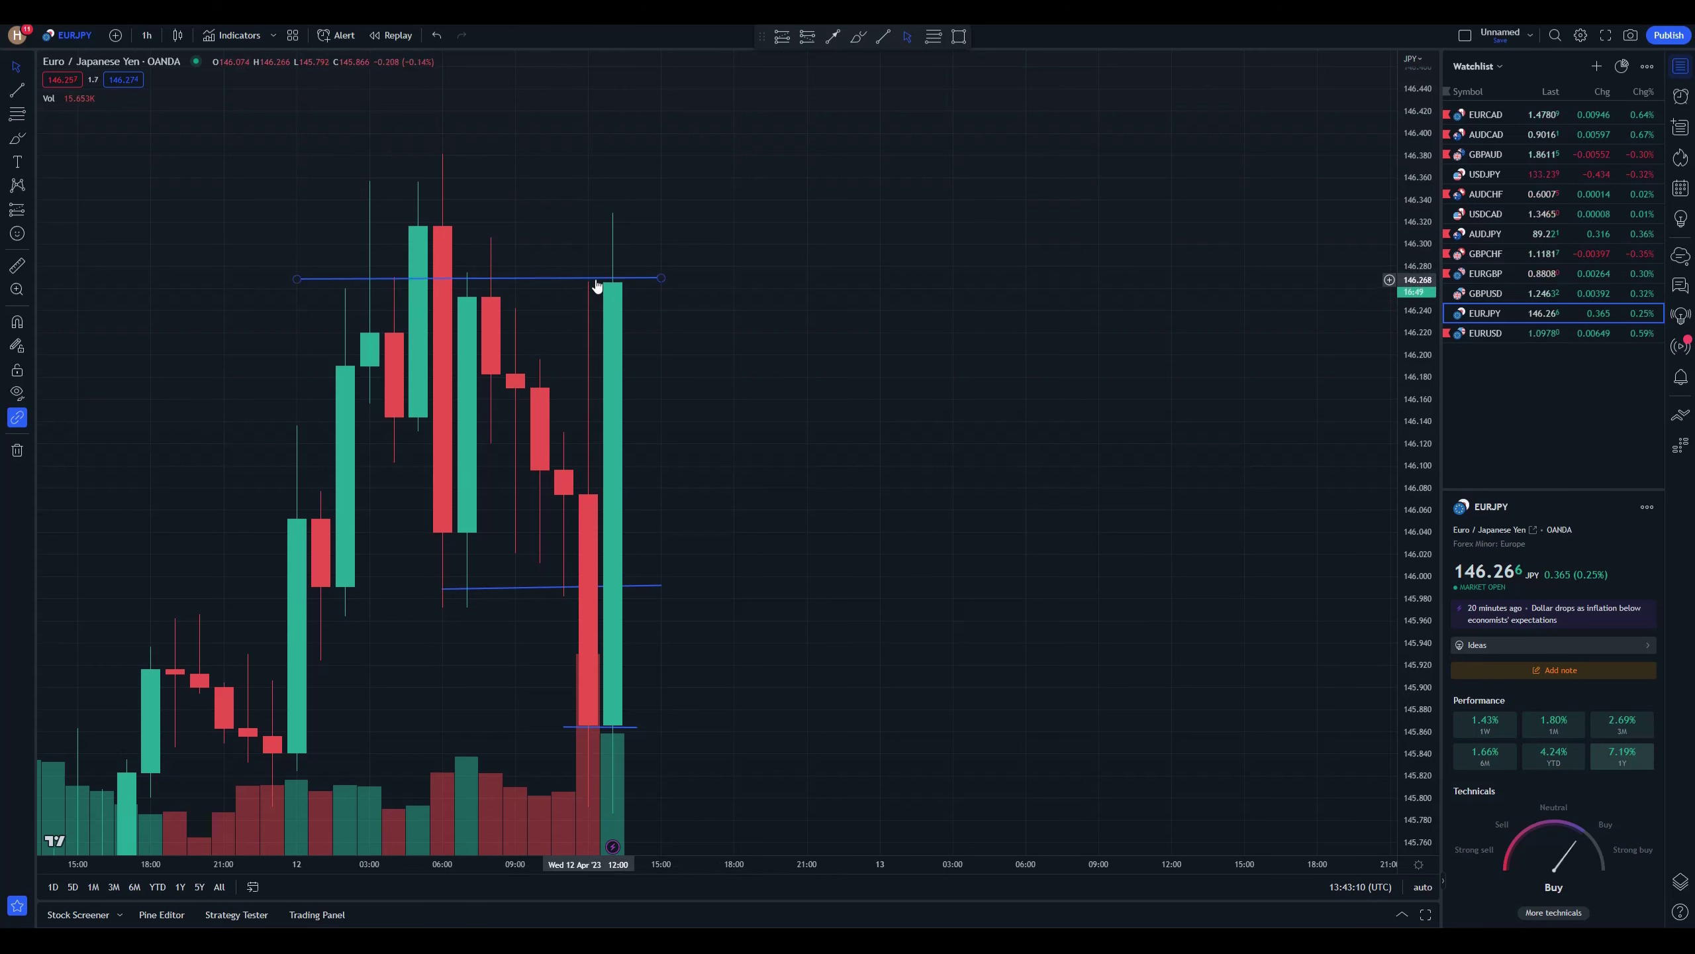
- Nudge the top resistance line to 146.265, then switch EURJPY to zoomed-out 5-minute candles
left_click_drag(594, 276, 593, 281)
left_click(680, 306)
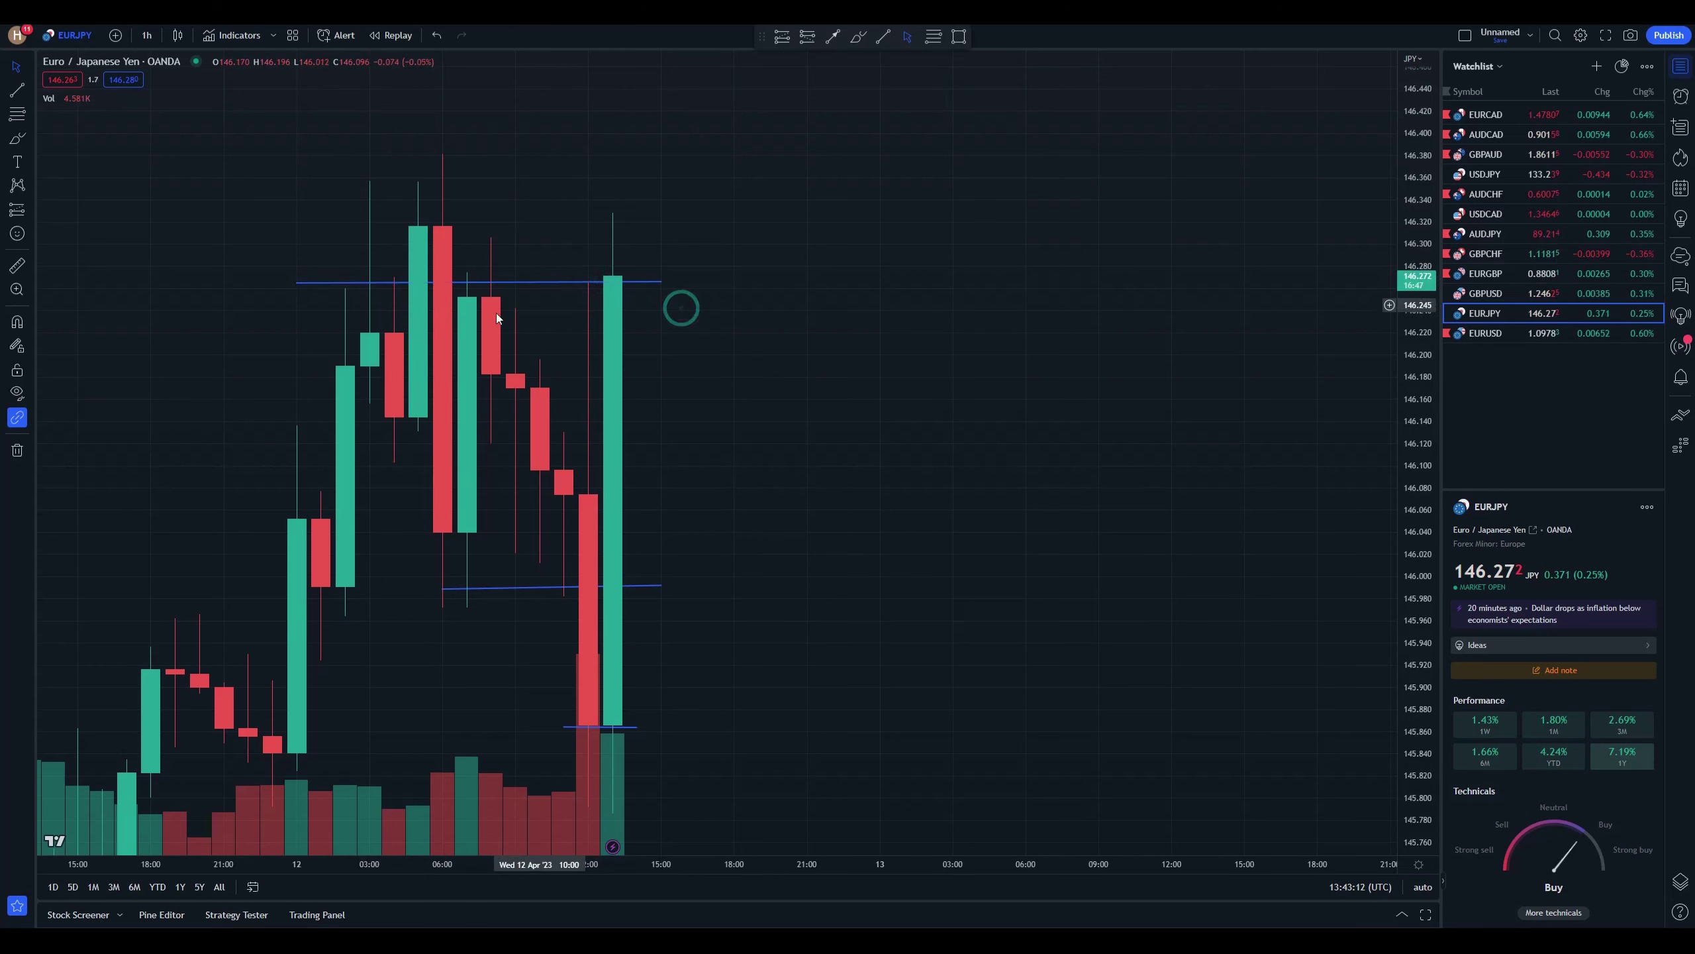
left_click(147, 34)
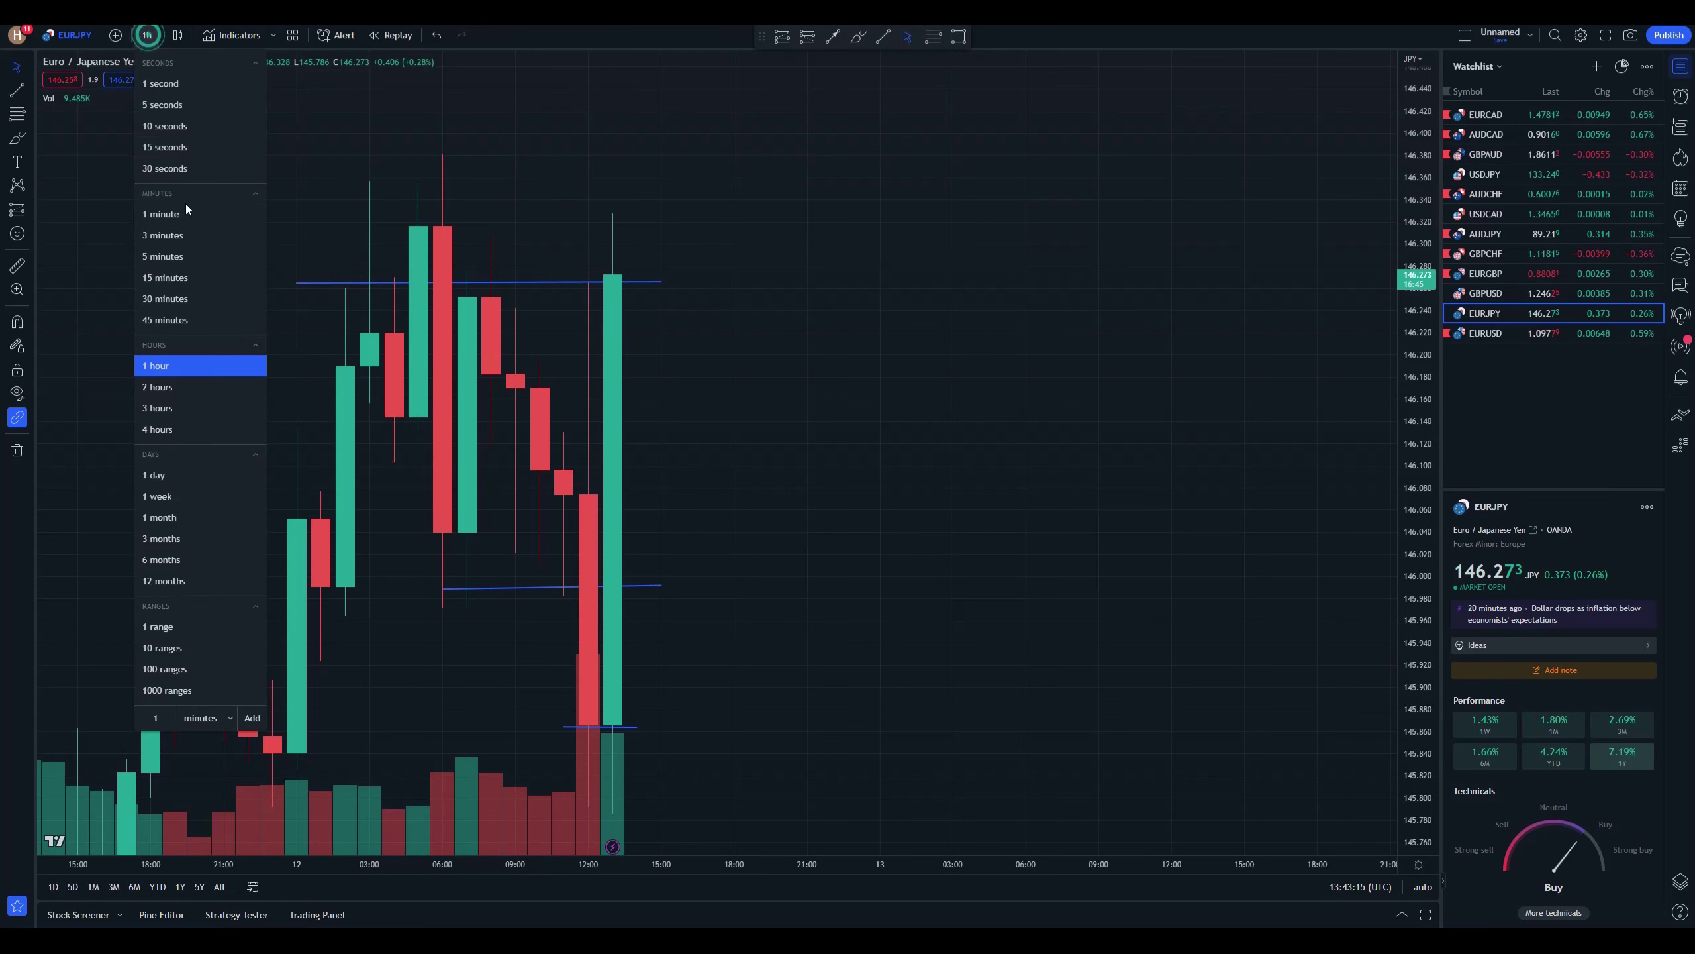
left_click(171, 252)
left_click(742, 342)
scroll(742, 342, "down", 3)
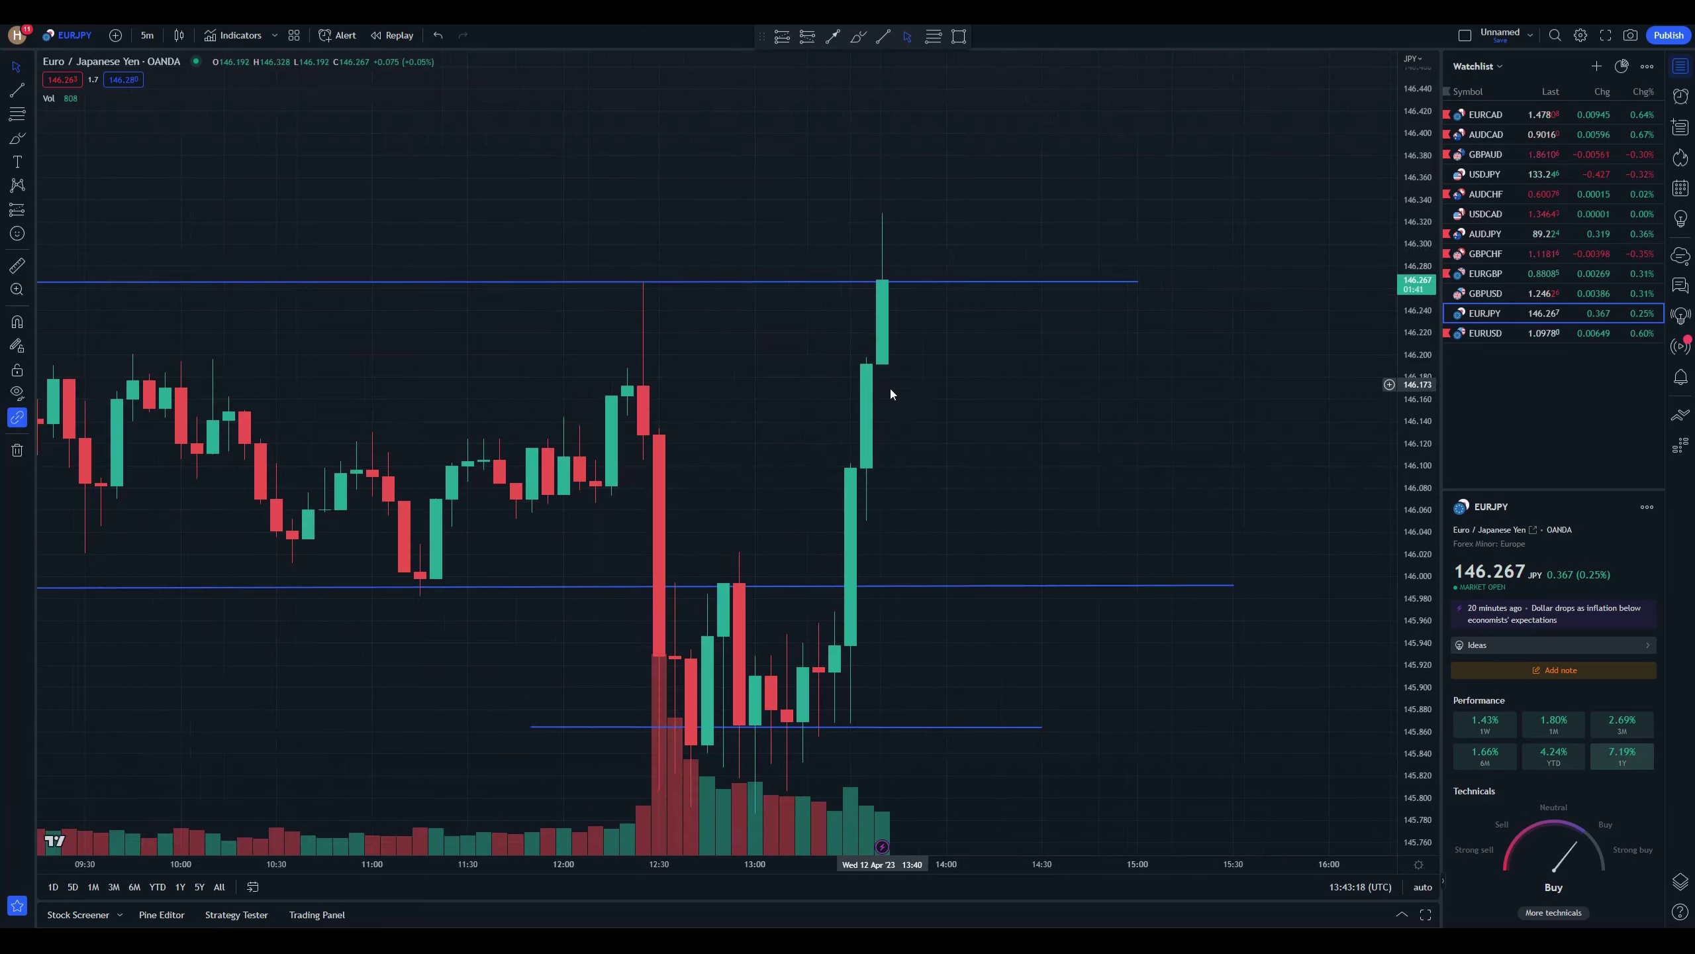
- Zoom and pan the Pocket Option EUR/JPY chart to follow price until both trades expire
key("alt+Tab")
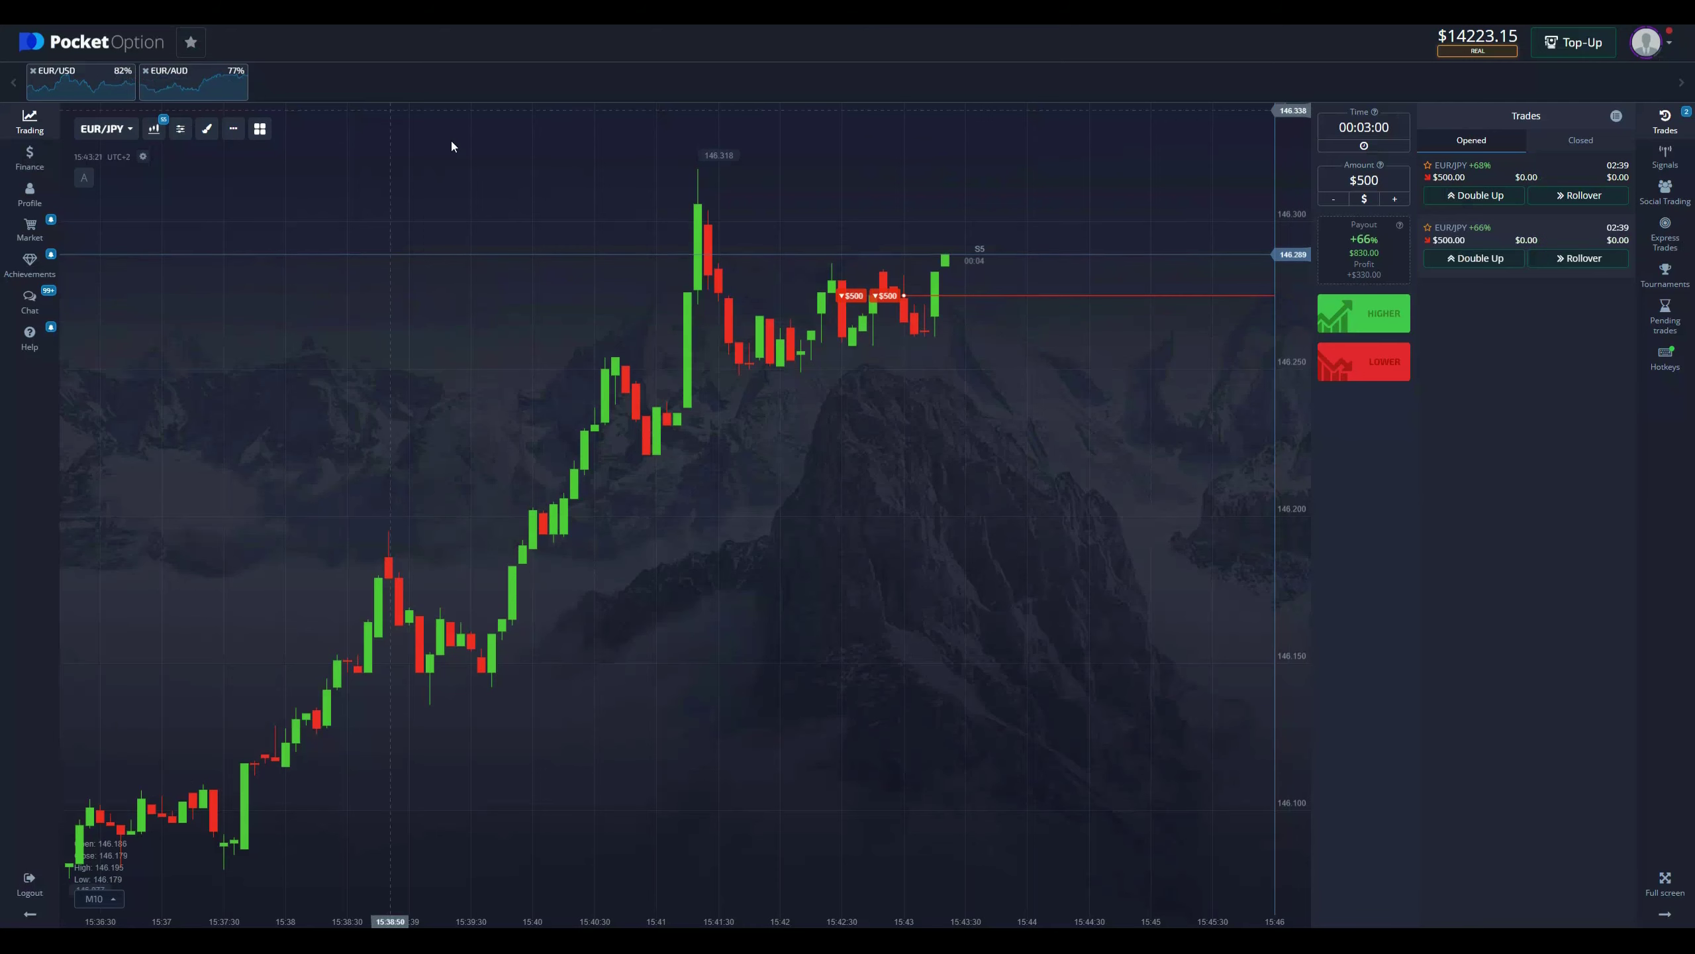
scroll(1011, 405, "up", 5)
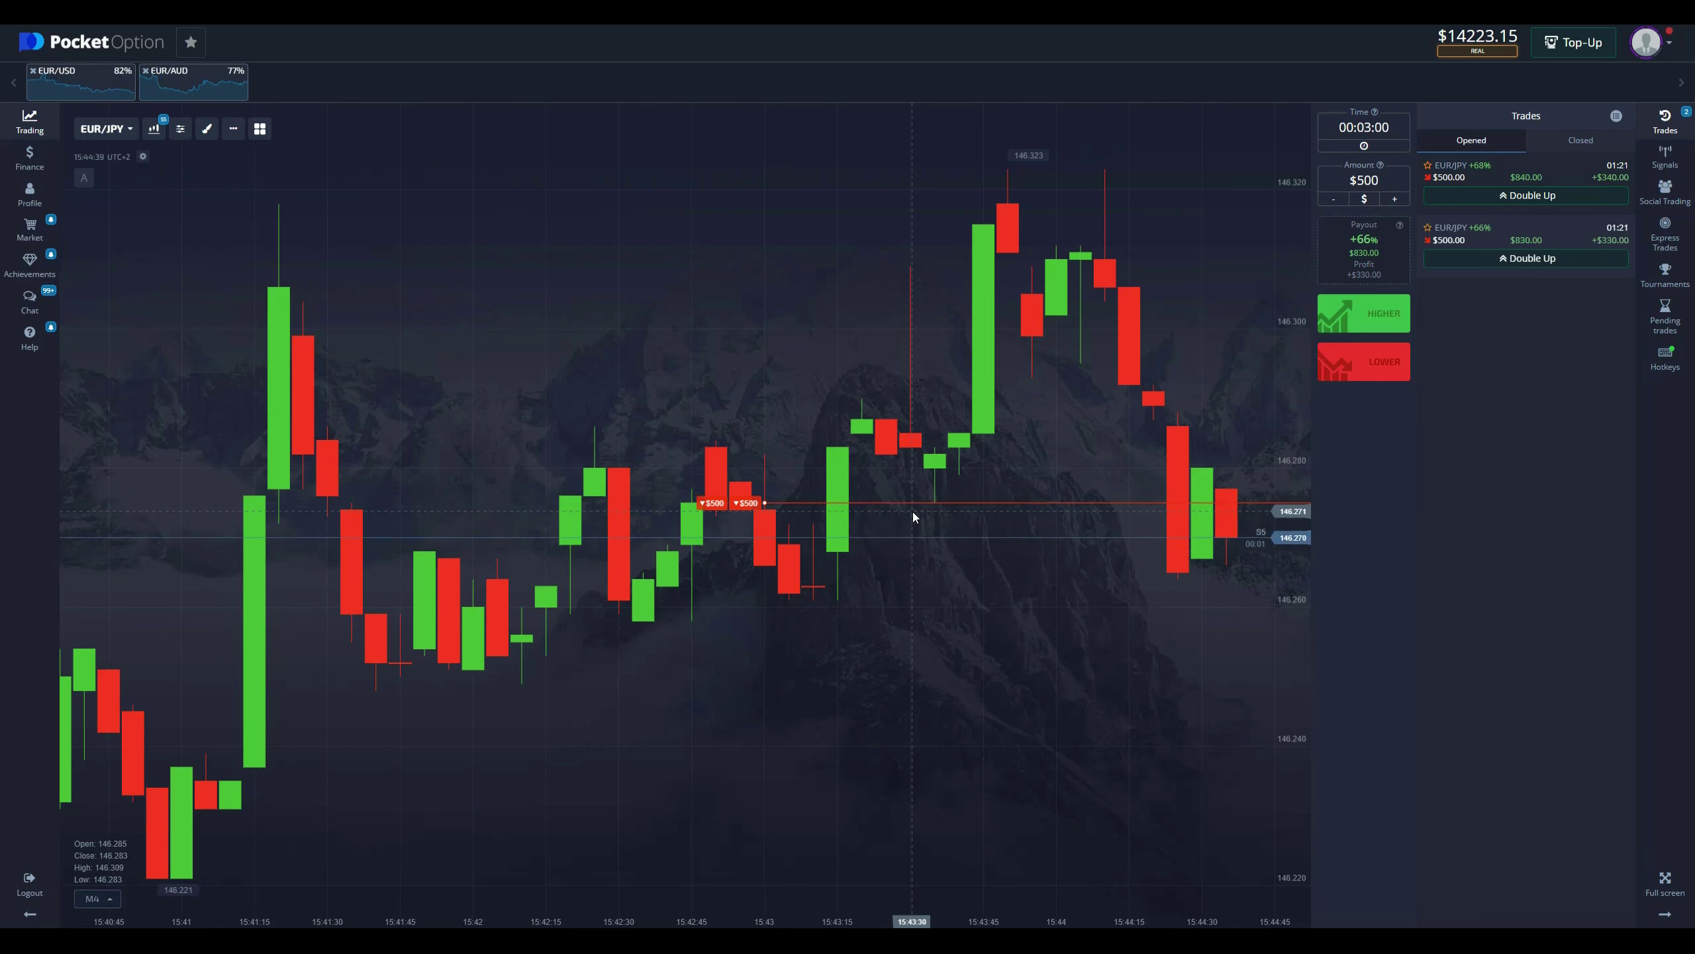
scroll(912, 511, "down", 2)
left_click_drag(1114, 633, 755, 635)
scroll(910, 674, "down", 2)
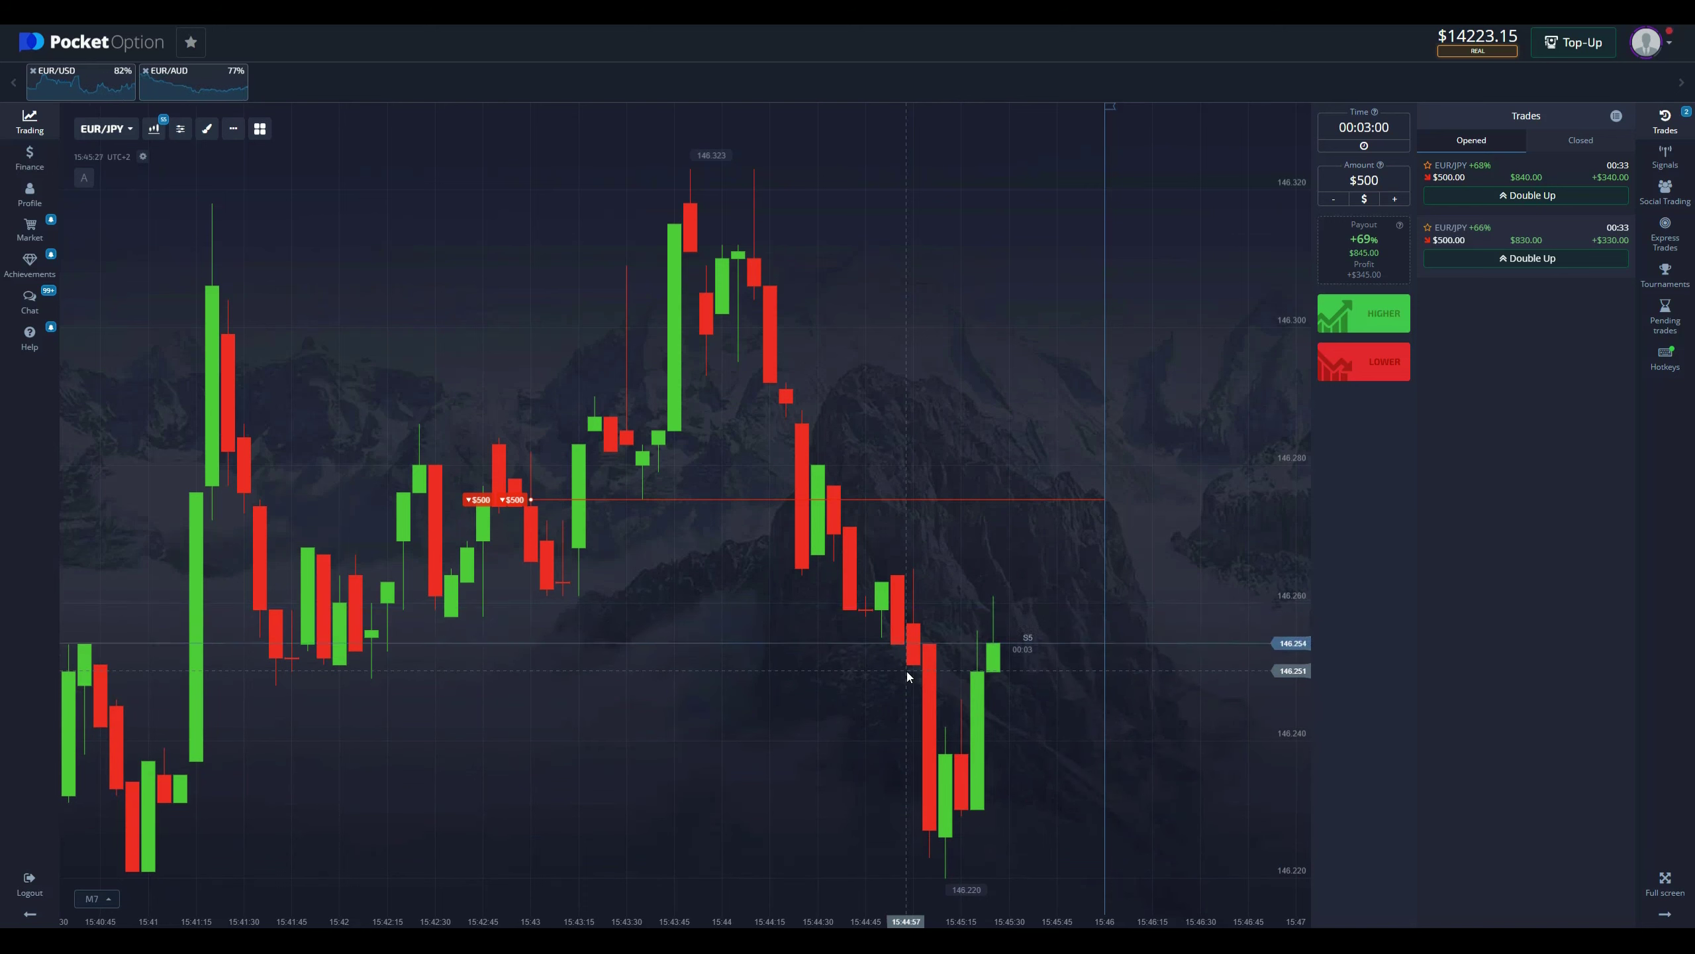
left_click_drag(1198, 576, 955, 553)
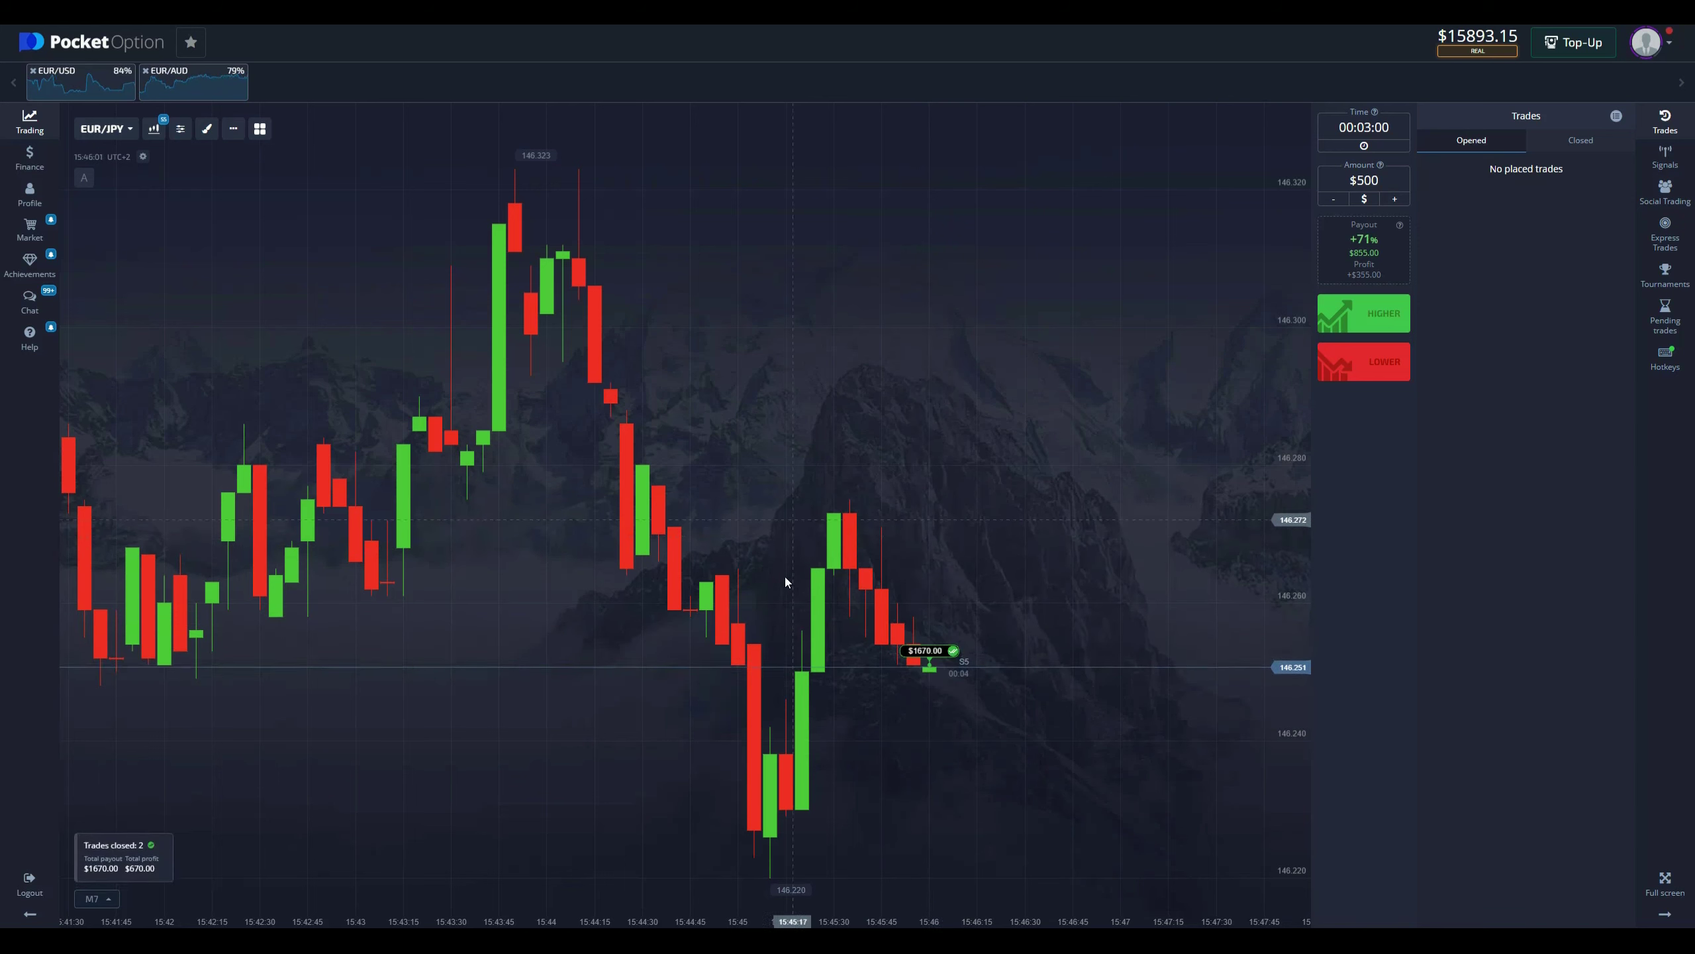
- Check the Closed trades list, go back to Opened, and glance at TradingView's EURJPY chart
left_click(1596, 141)
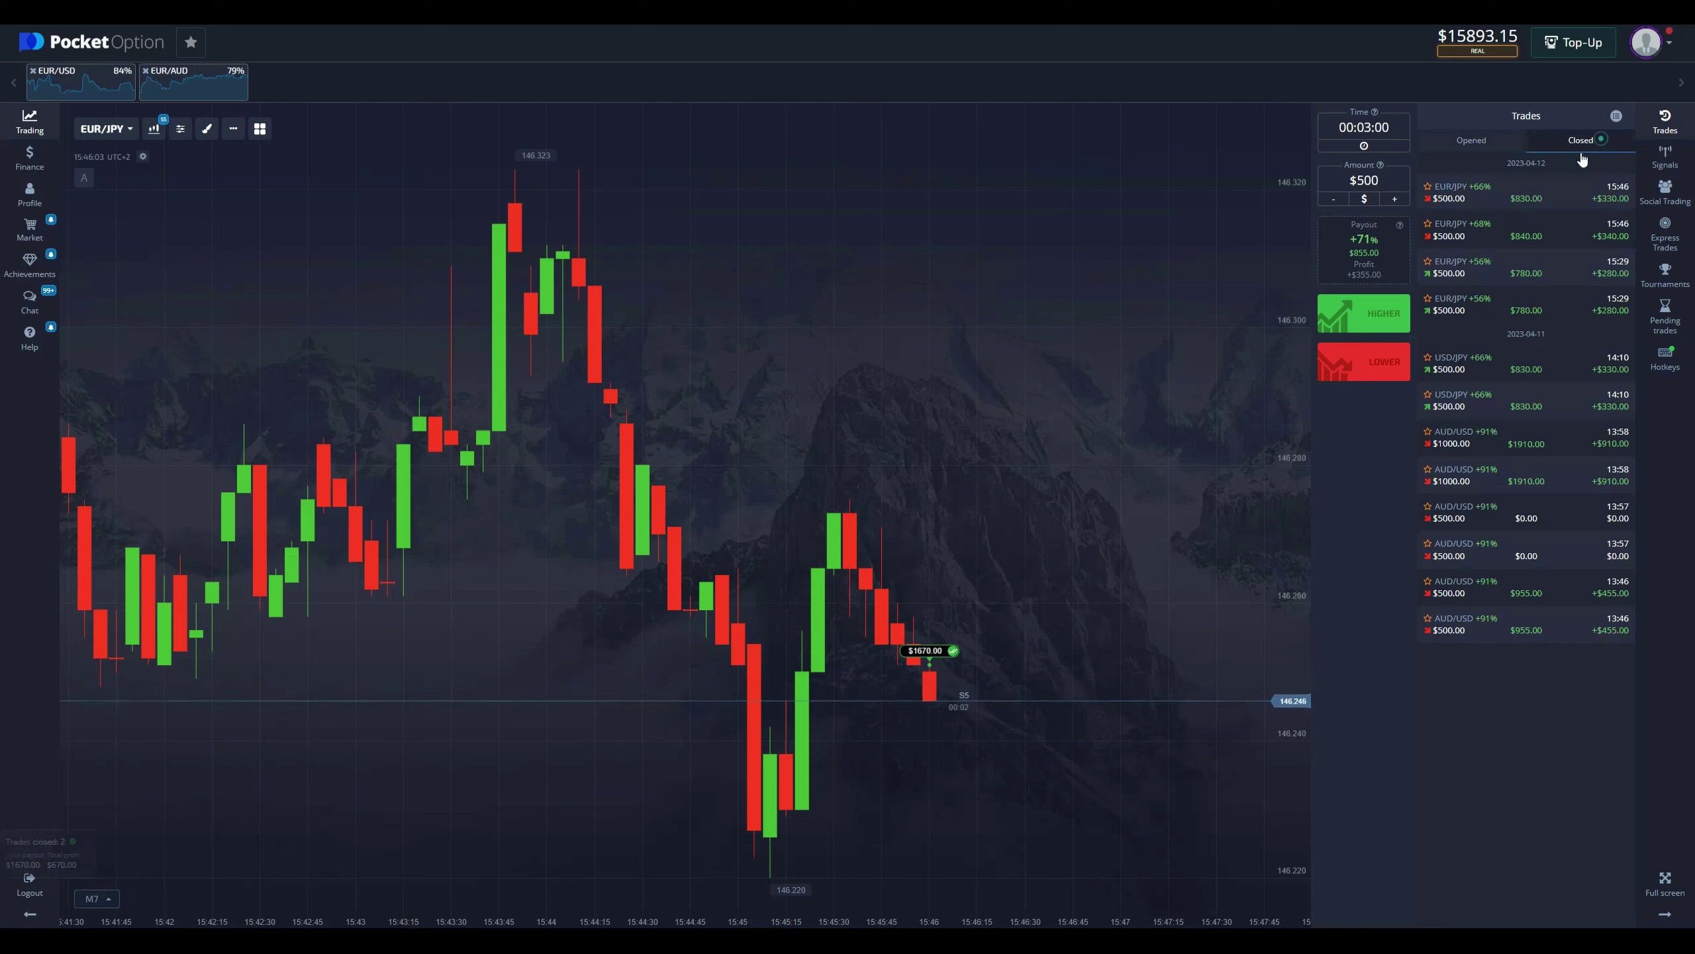
left_click(1487, 143)
scroll(852, 523, "down", 4)
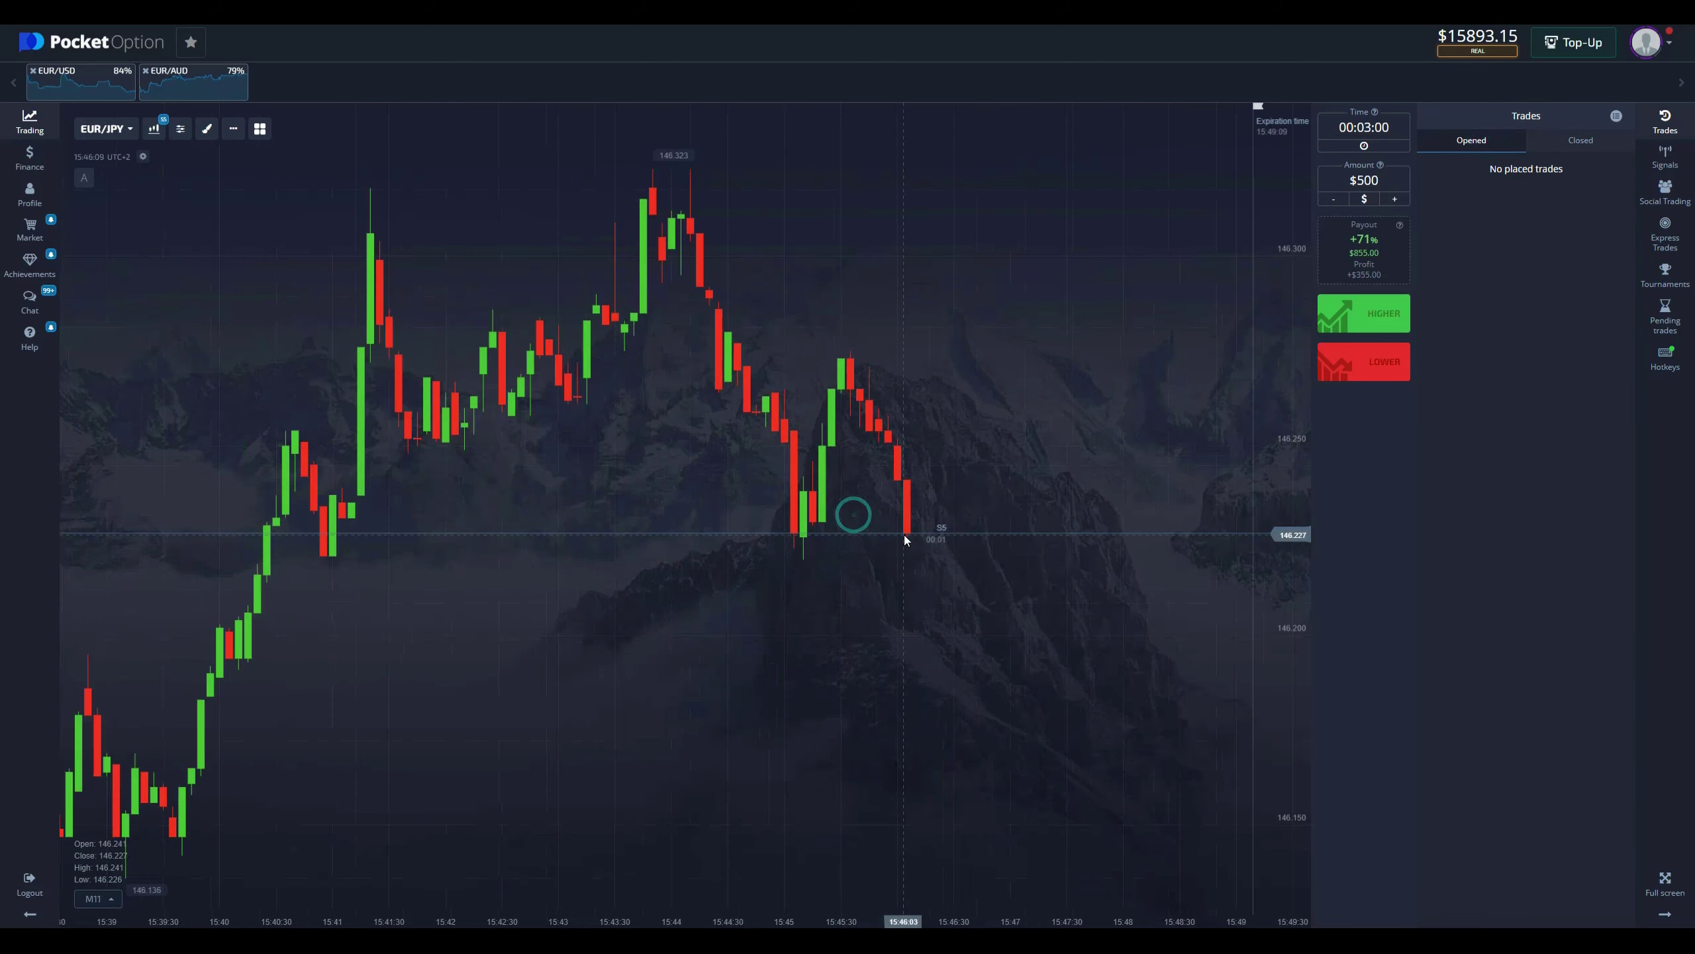
scroll(904, 535, "down", 3)
key("alt+Tab")
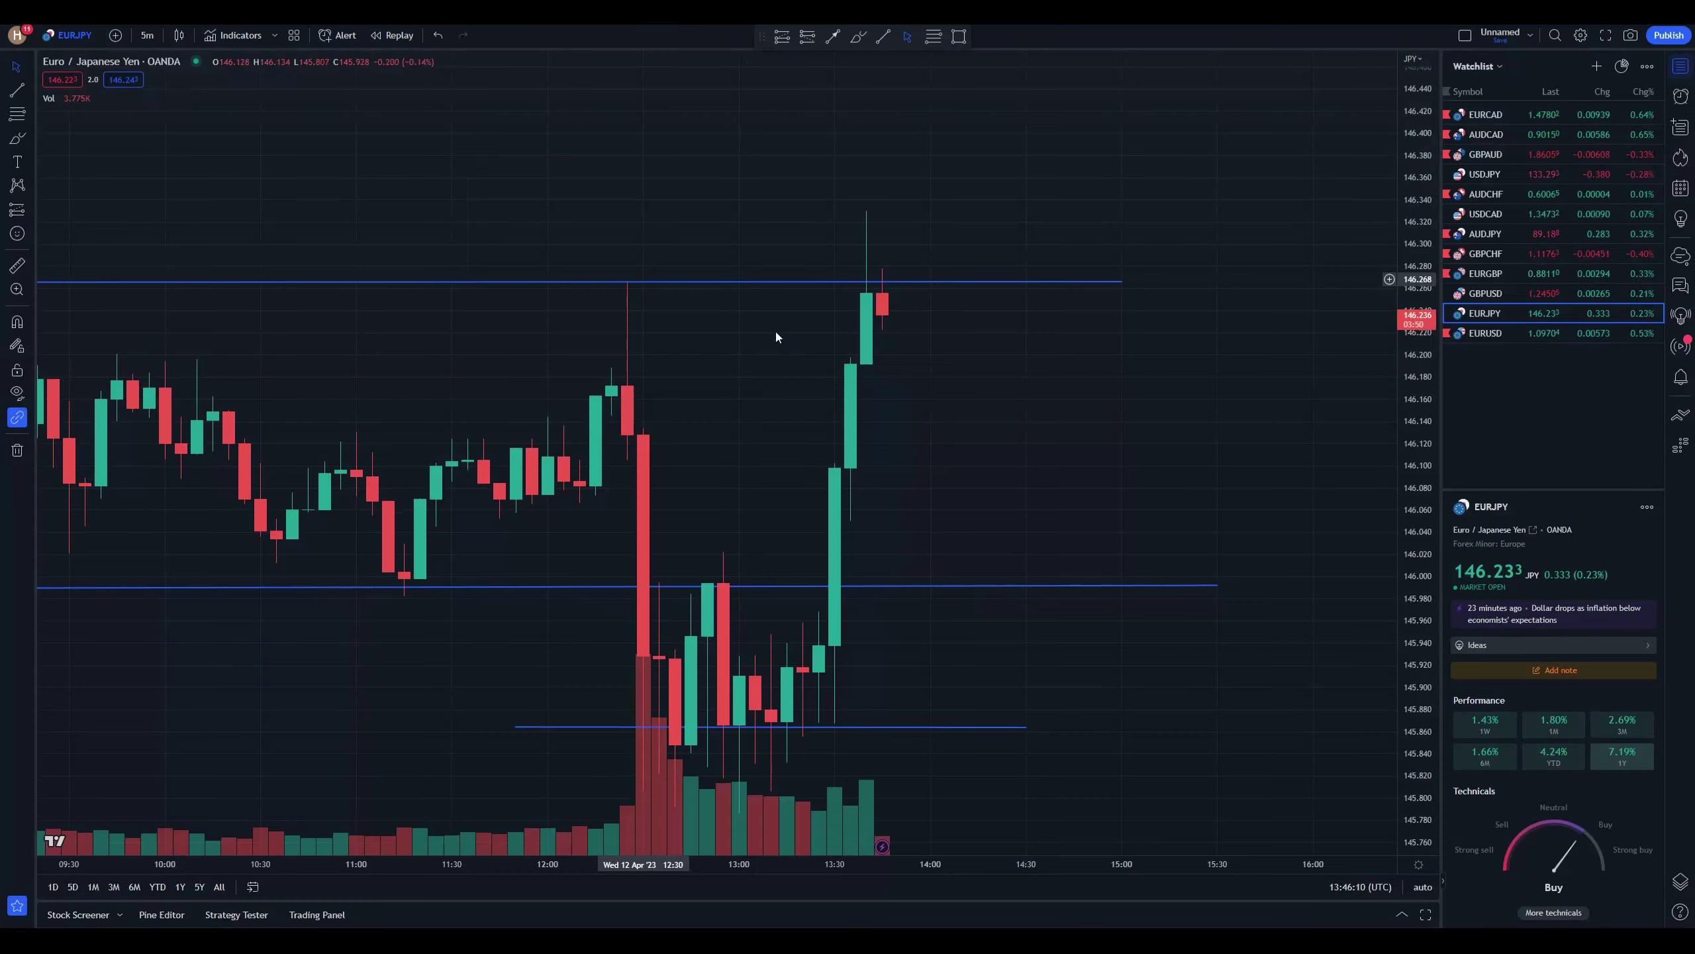
key("alt+Tab")
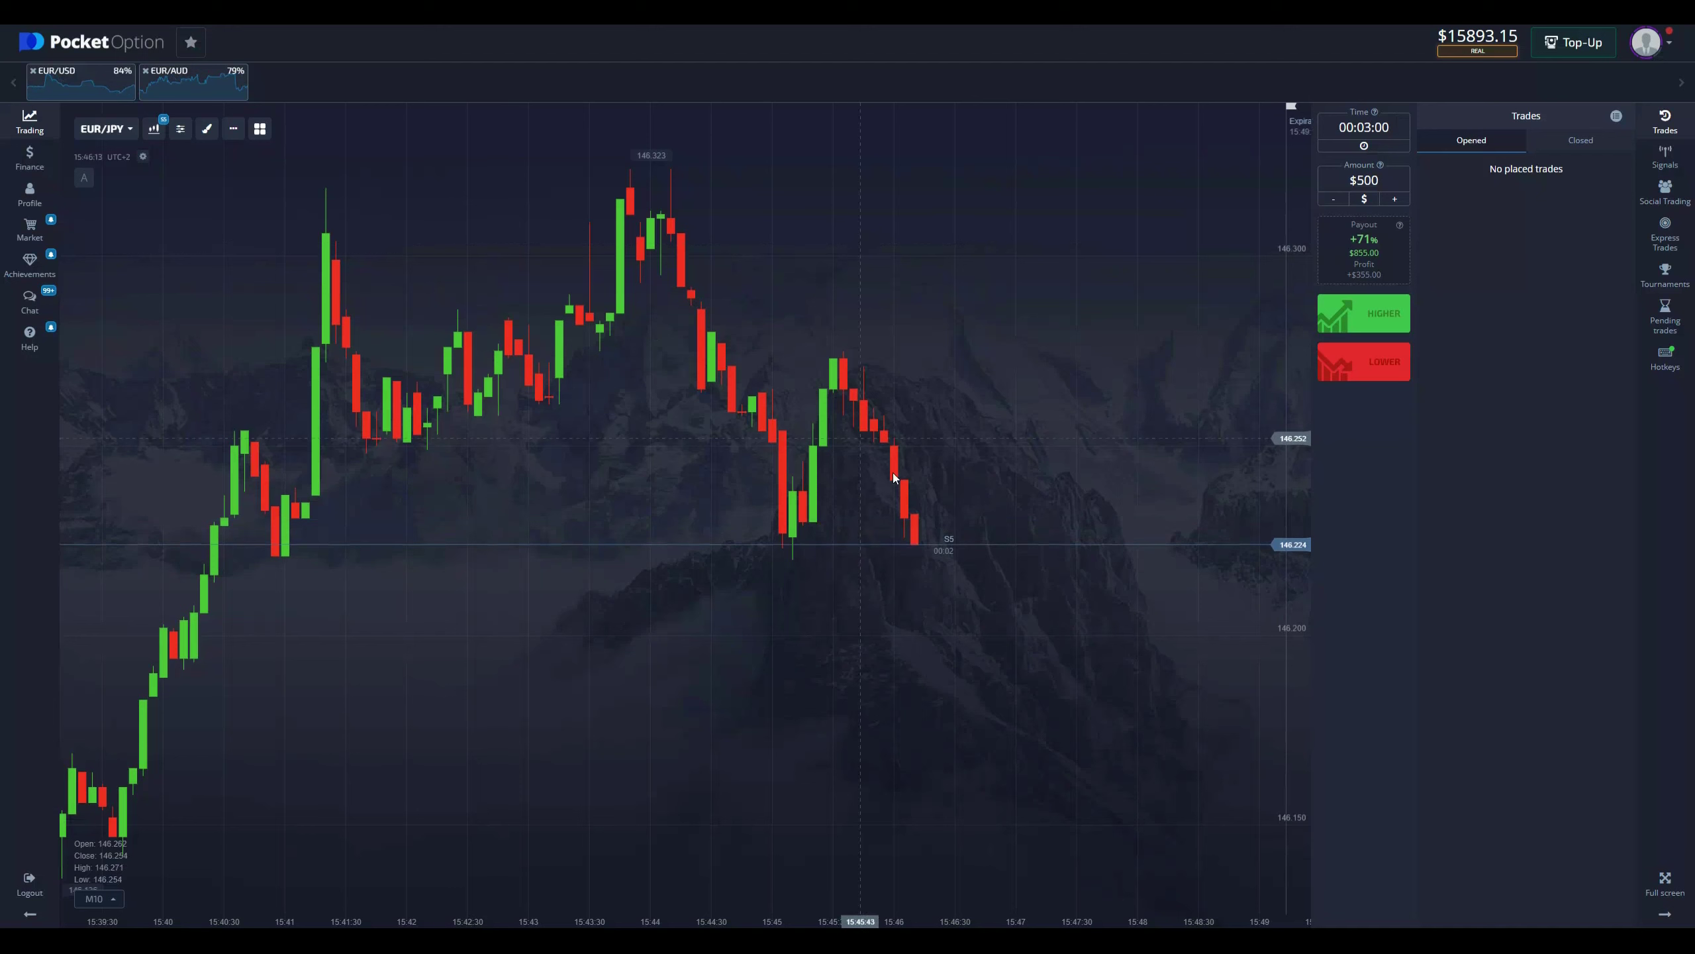
- Place two $500 Lower EUR/JPY trades with 3-minute expiry, then compare levels in TradingView
left_click(1375, 378)
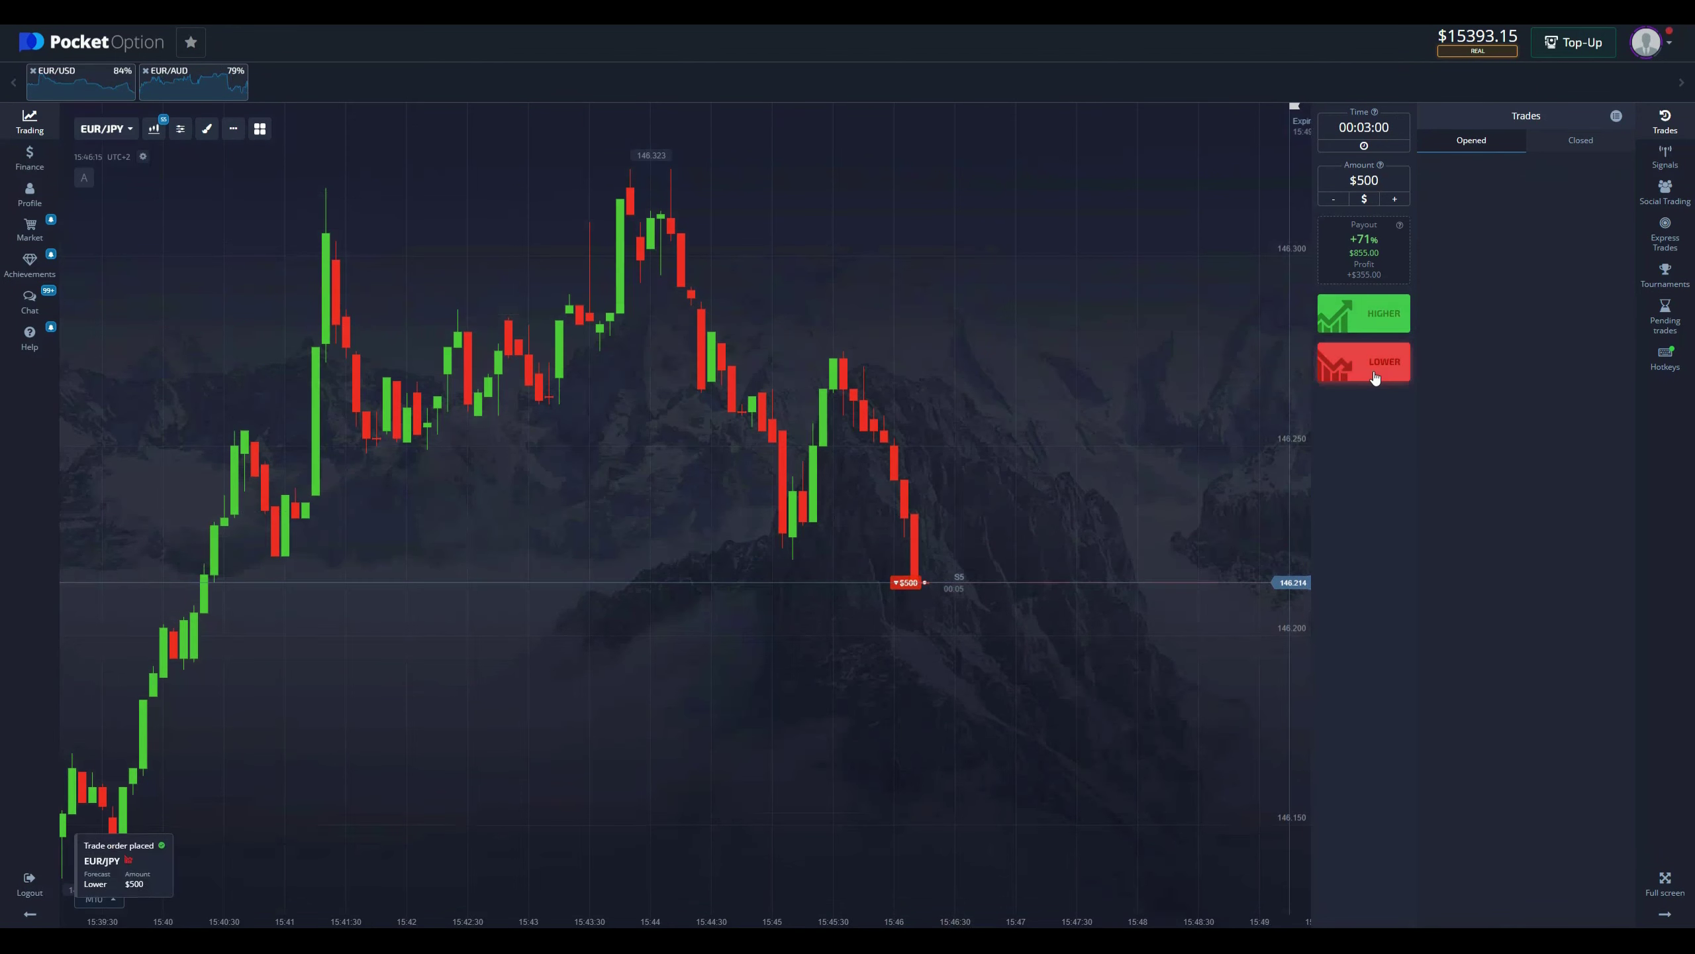
left_click(1375, 378)
left_click_drag(989, 629, 939, 634)
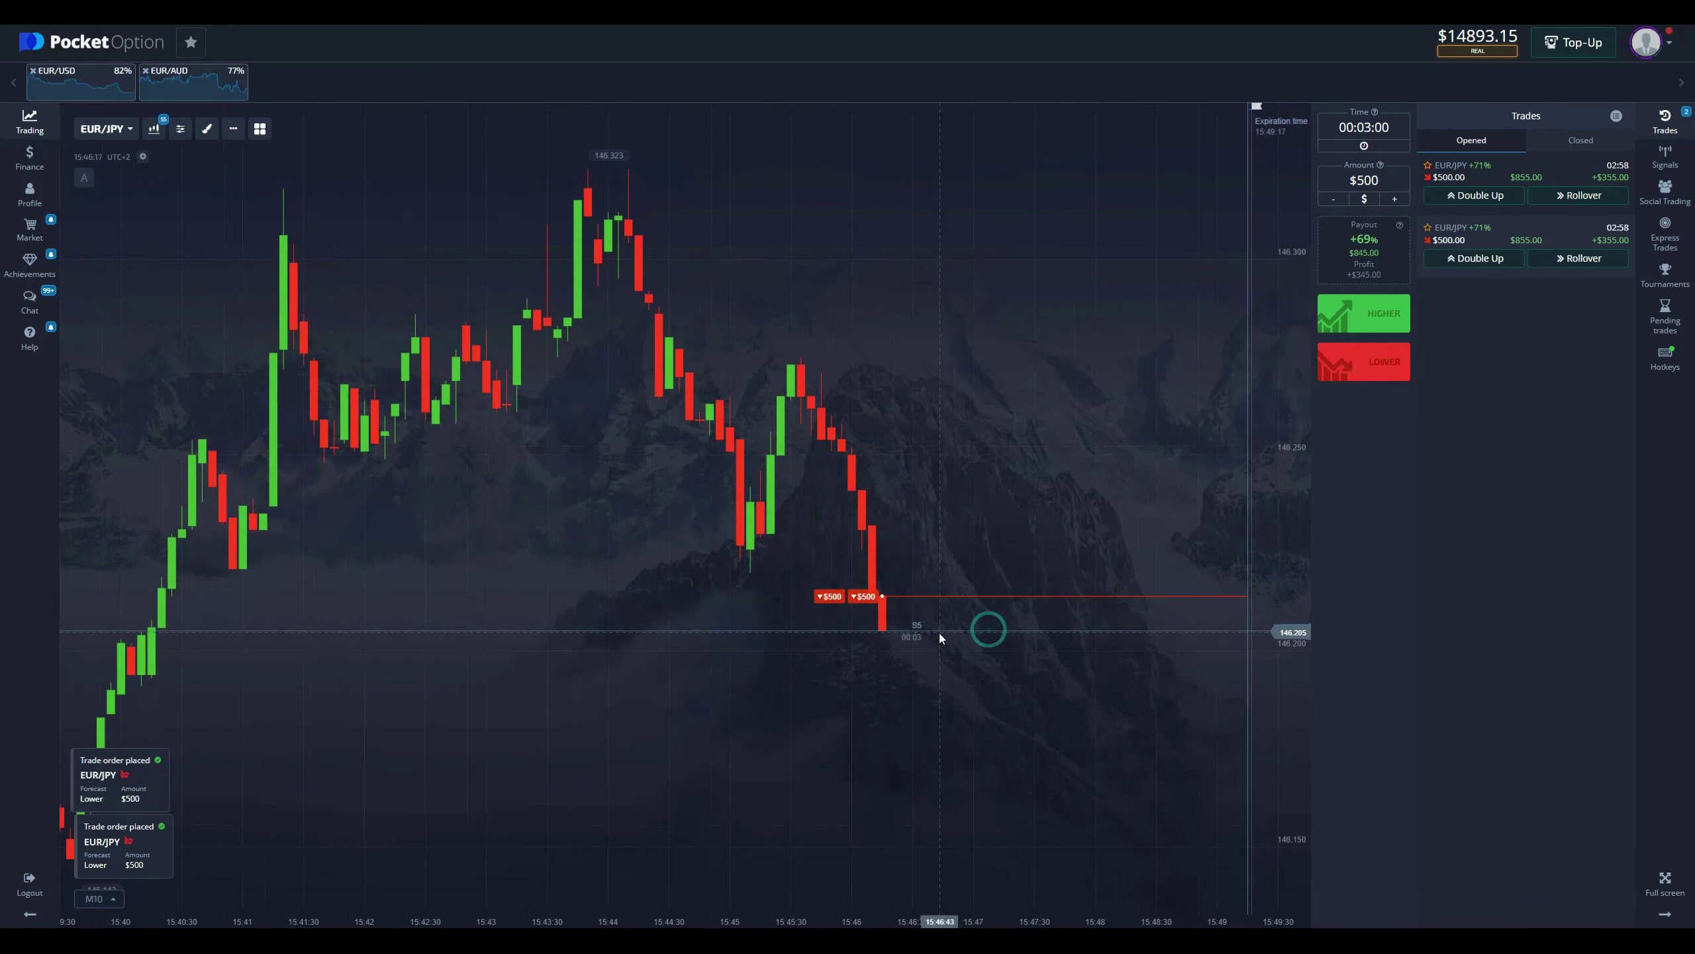
scroll(940, 634, "up", 2)
scroll(935, 687, "up", 2)
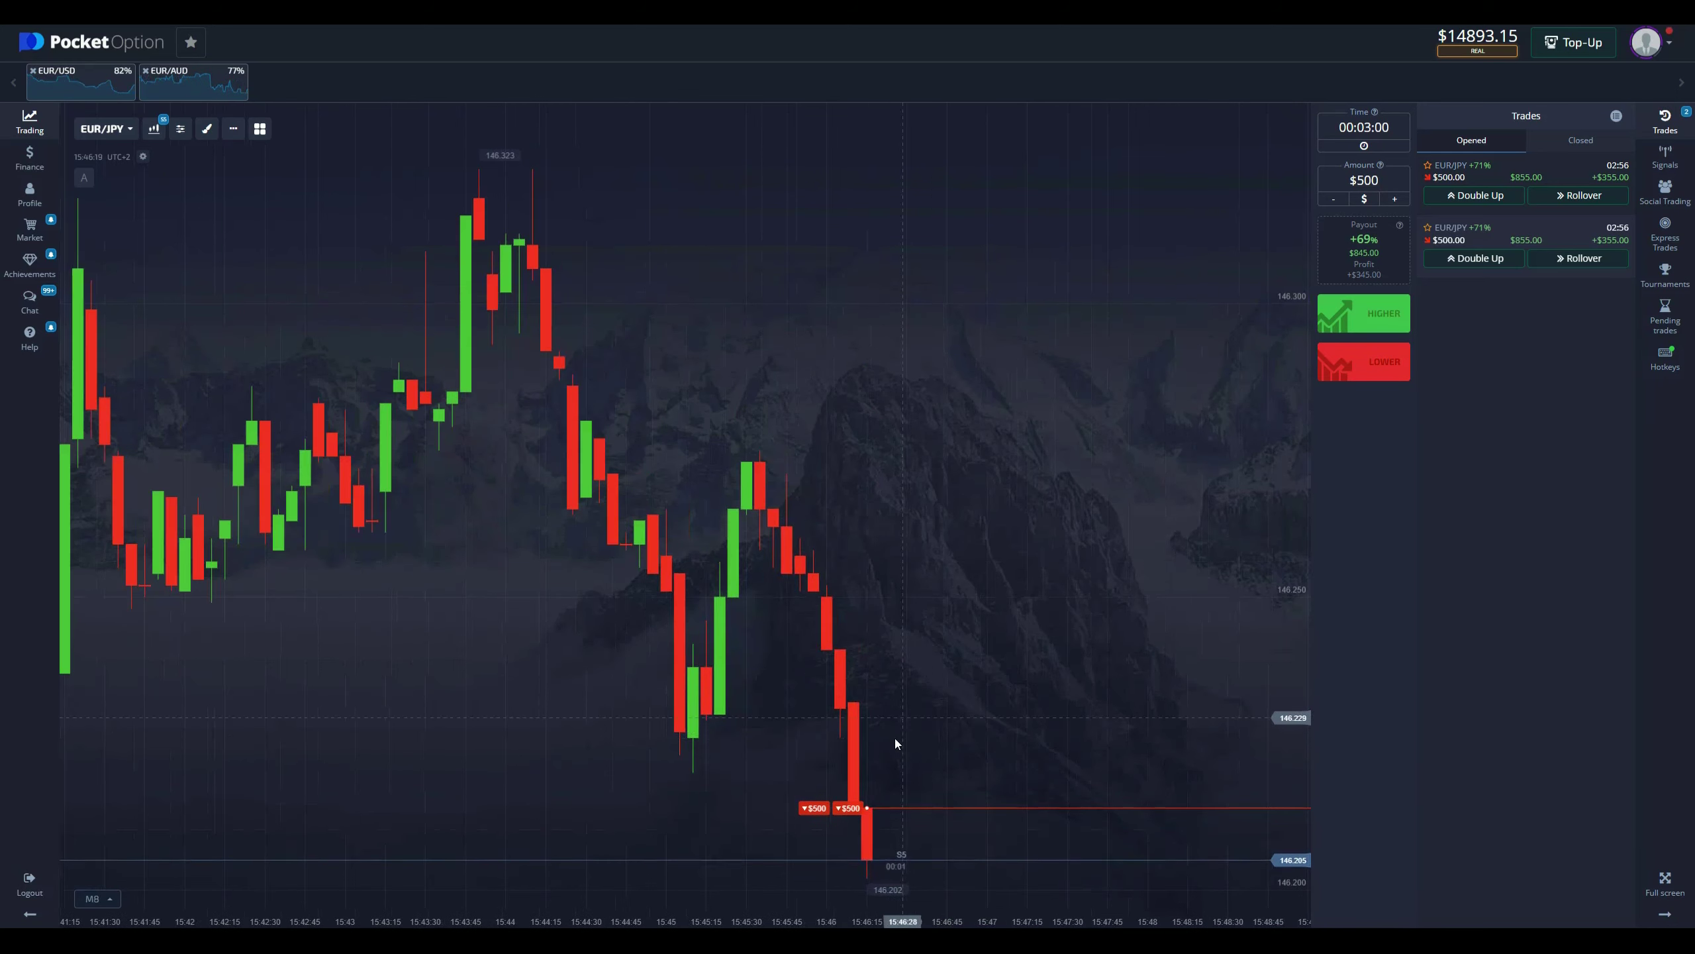
key("alt+Tab")
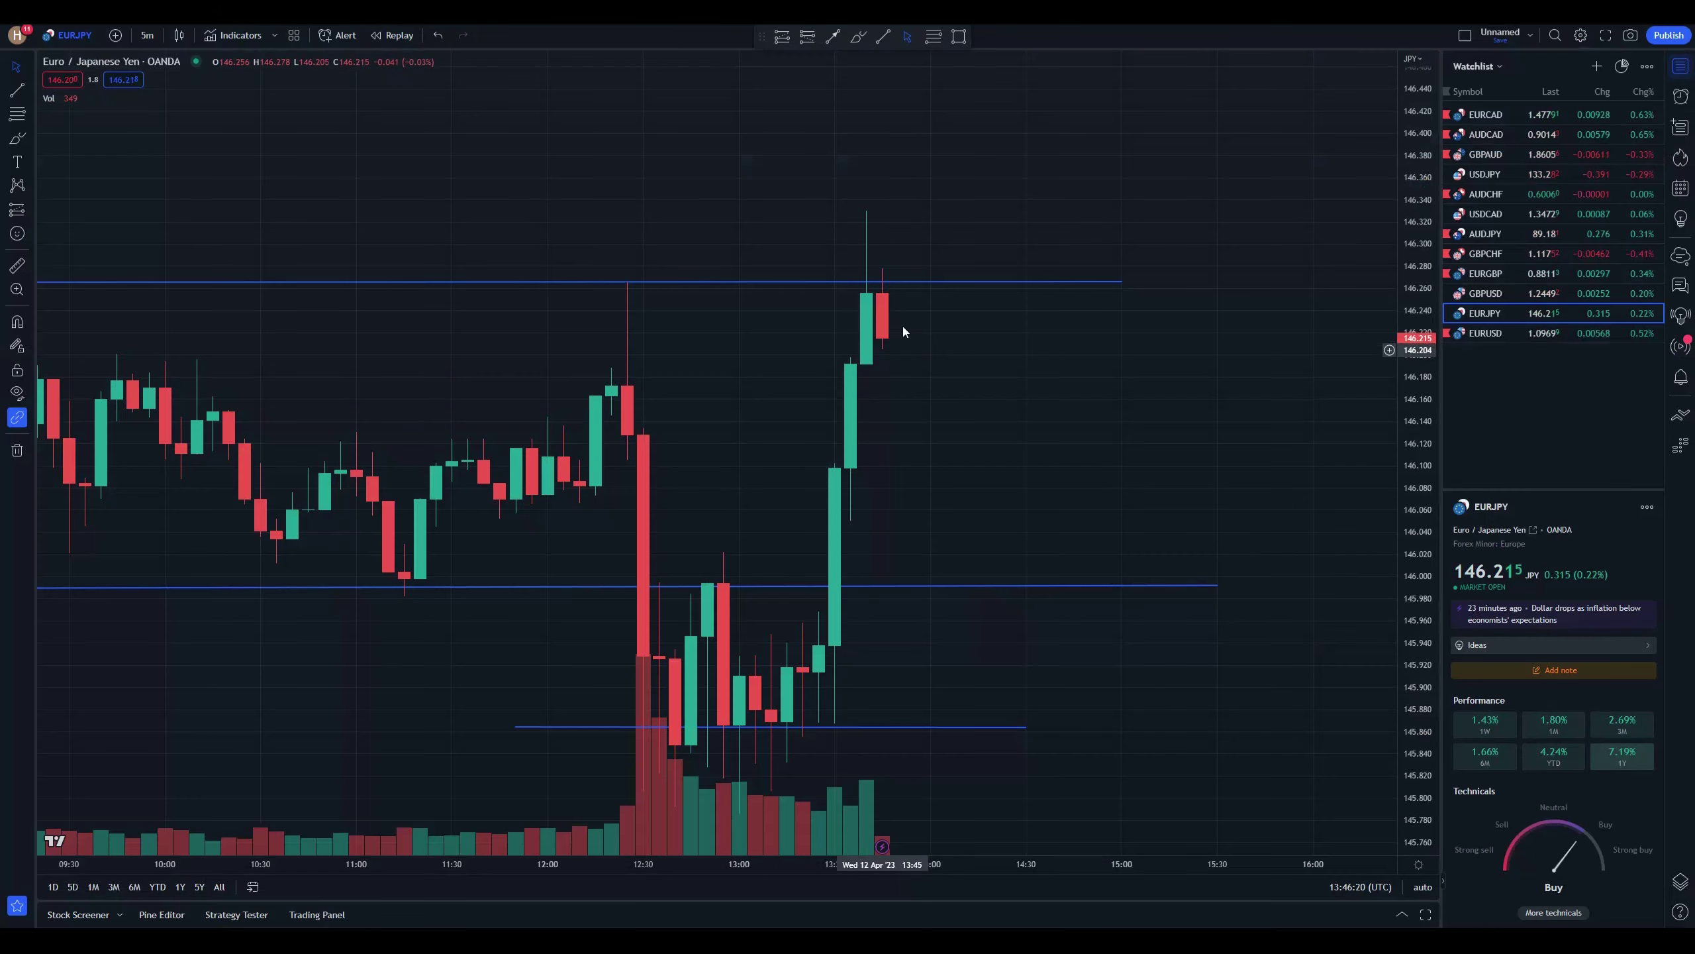
scroll(905, 447, "down", 2)
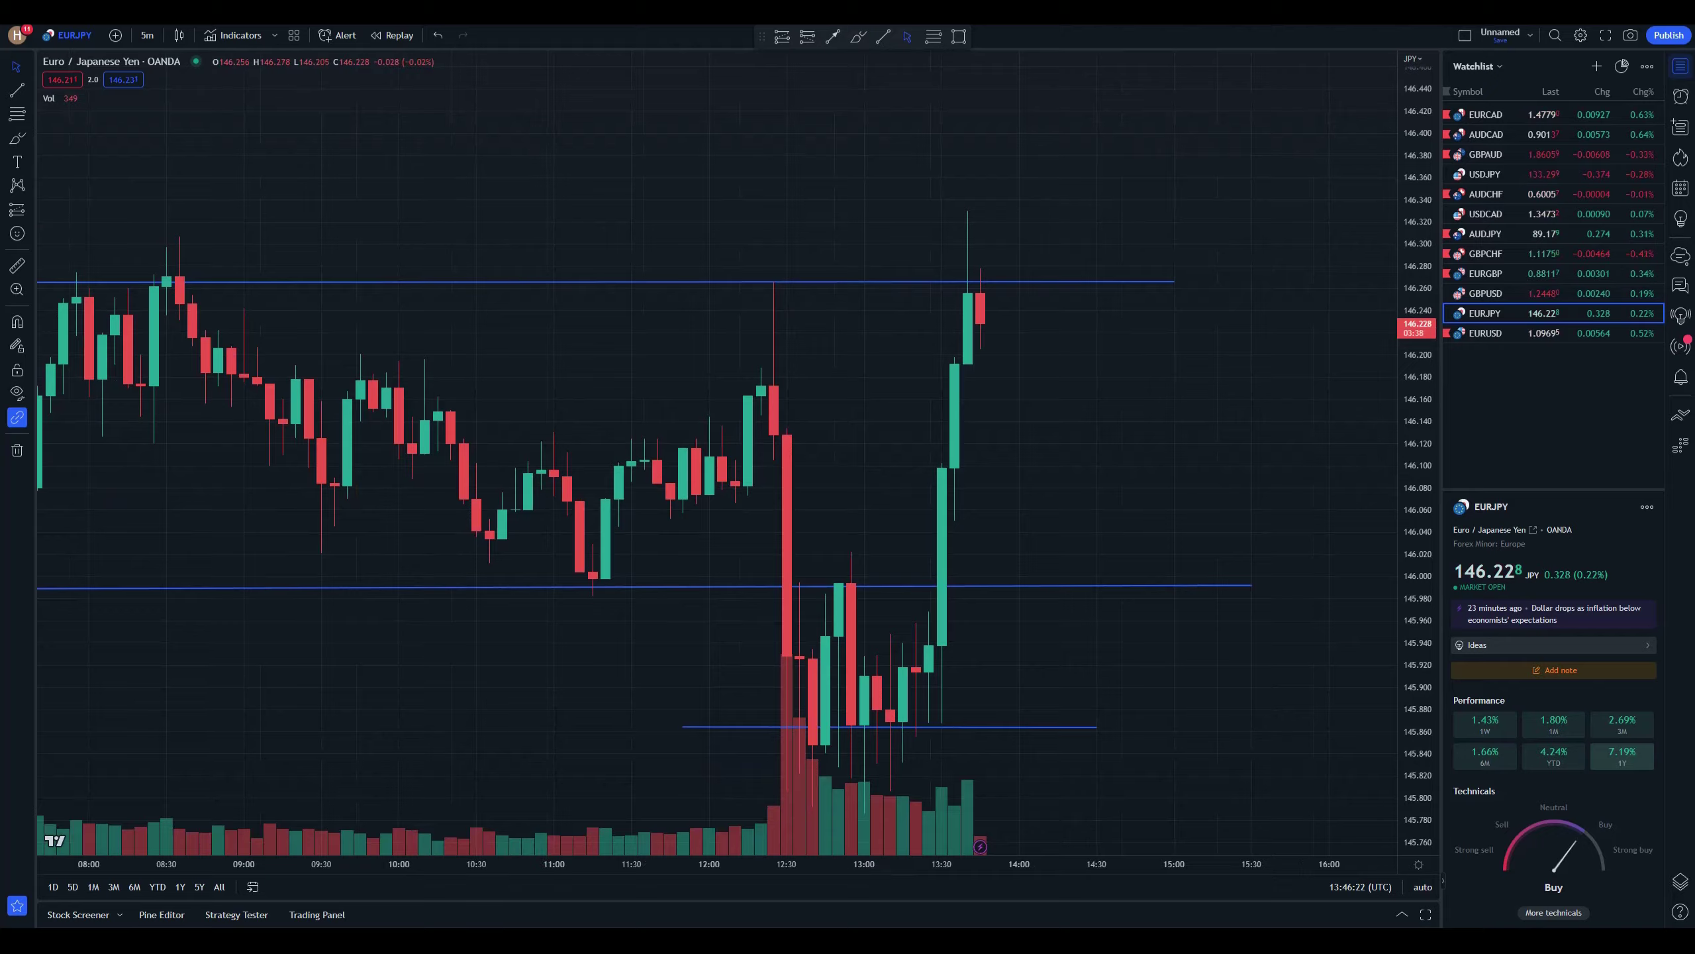
key("alt+Tab")
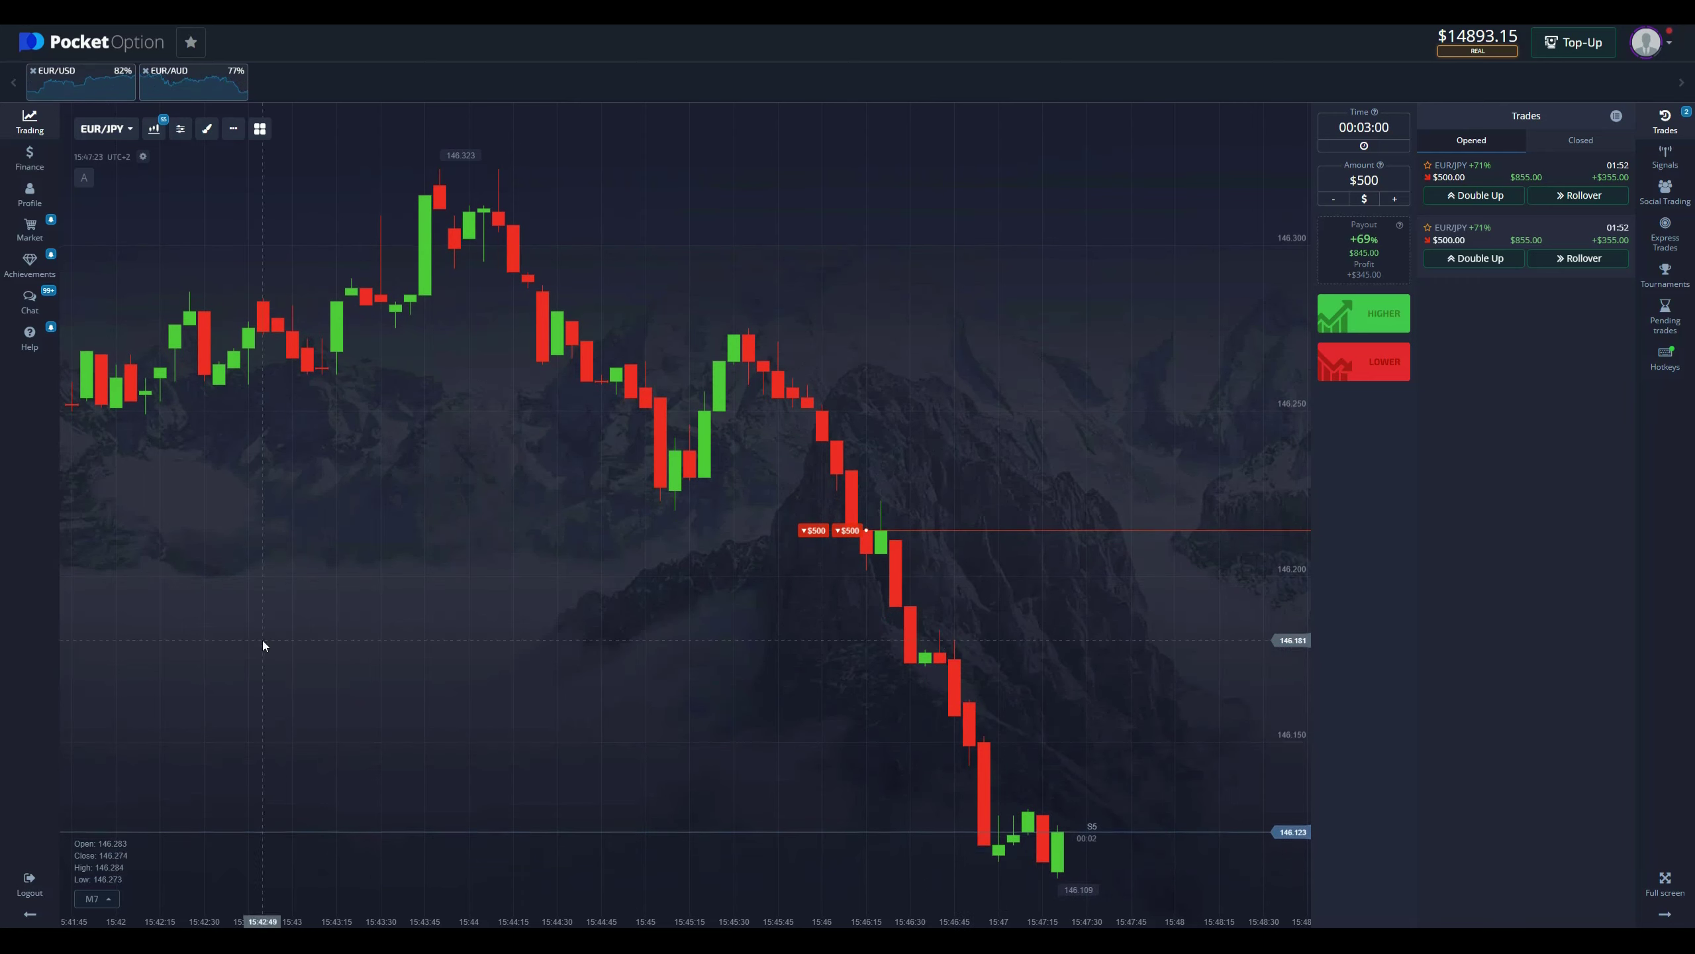
- Pan the Pocket Option chart to follow the latest EUR/JPY candles until the trades expire
left_click_drag(1254, 737, 1037, 738)
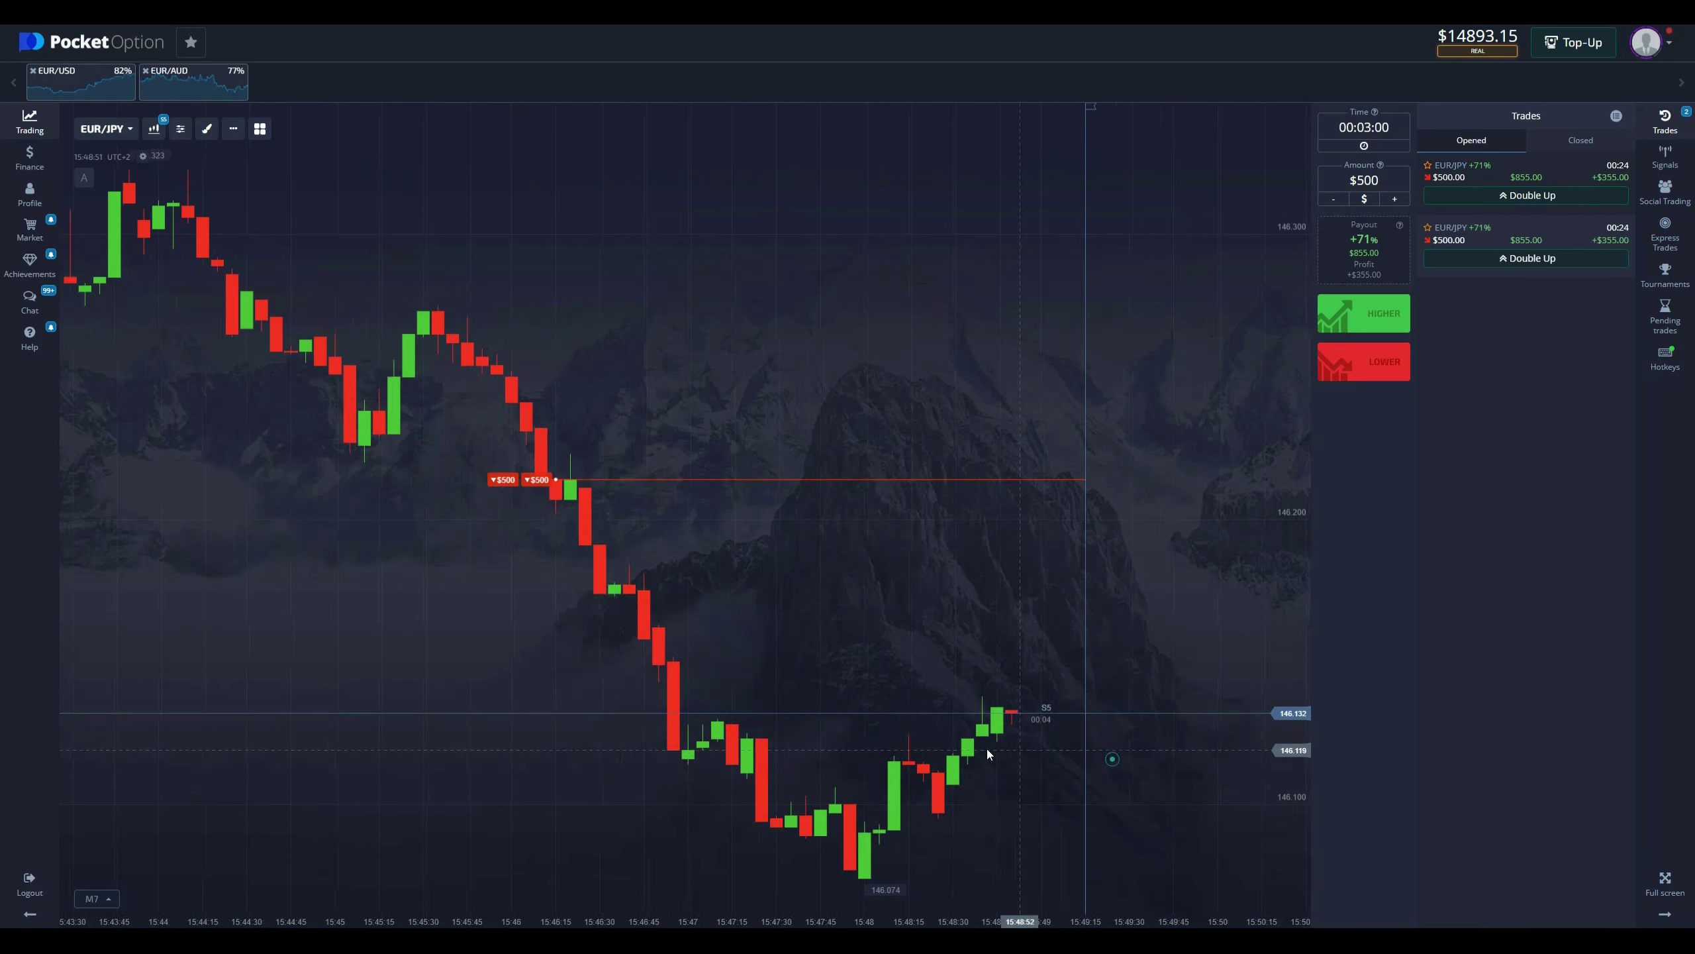
left_click_drag(987, 748, 856, 738)
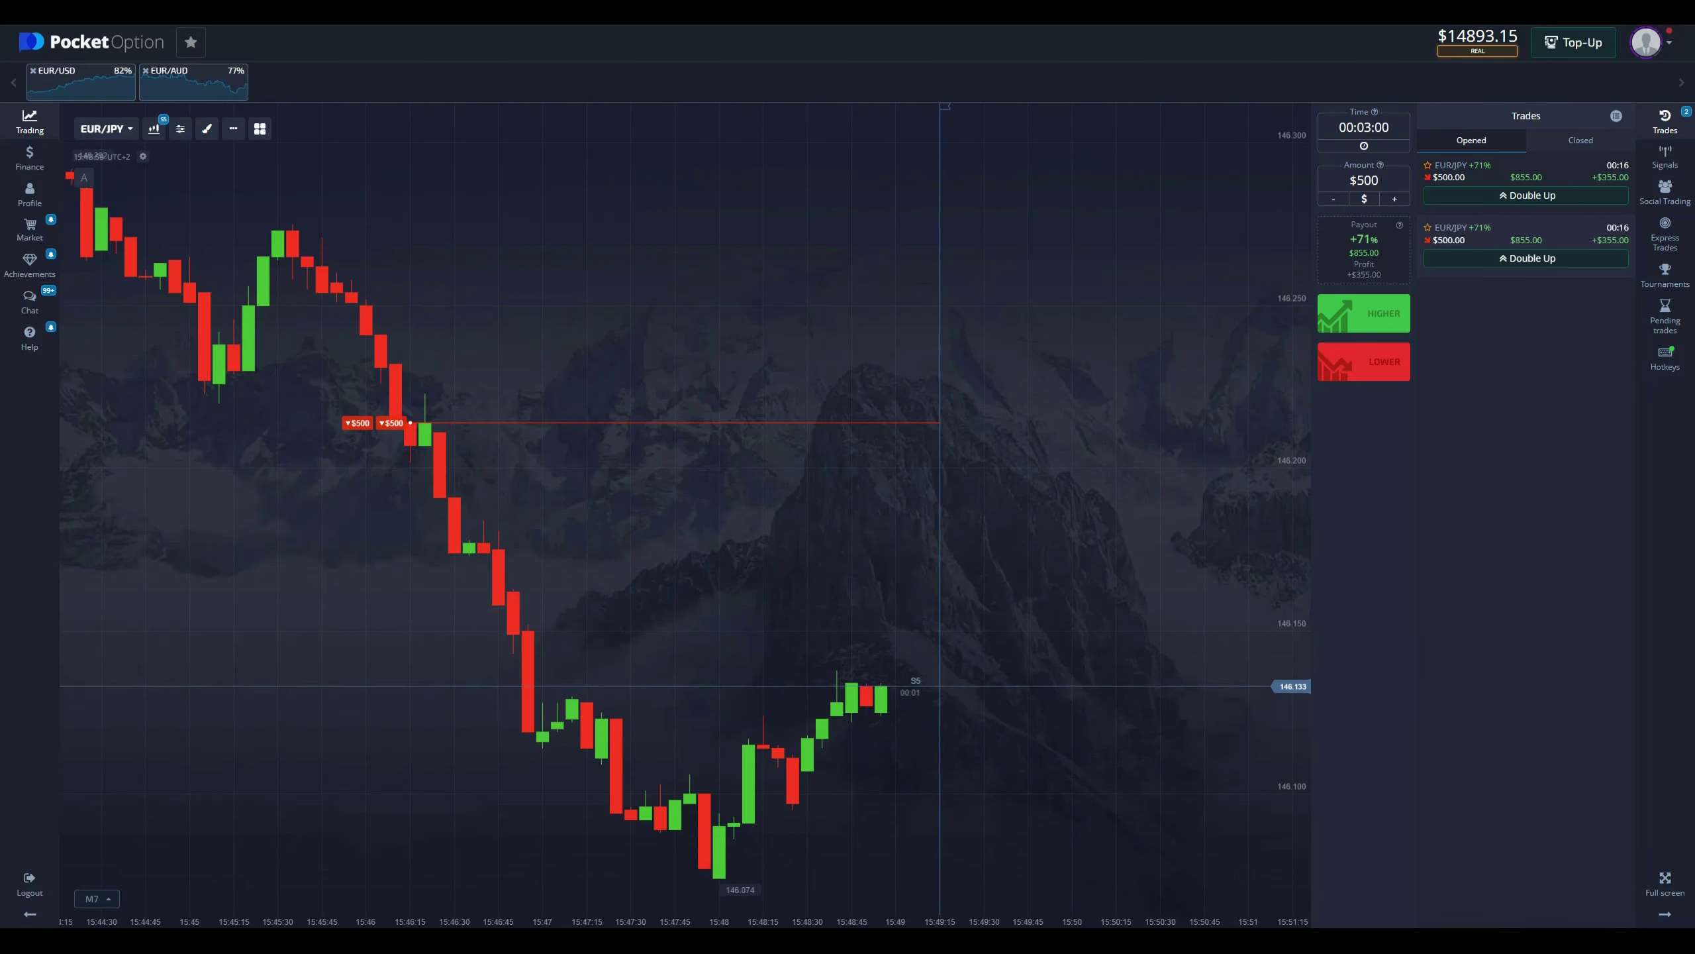
scroll(808, 754, "down", 2)
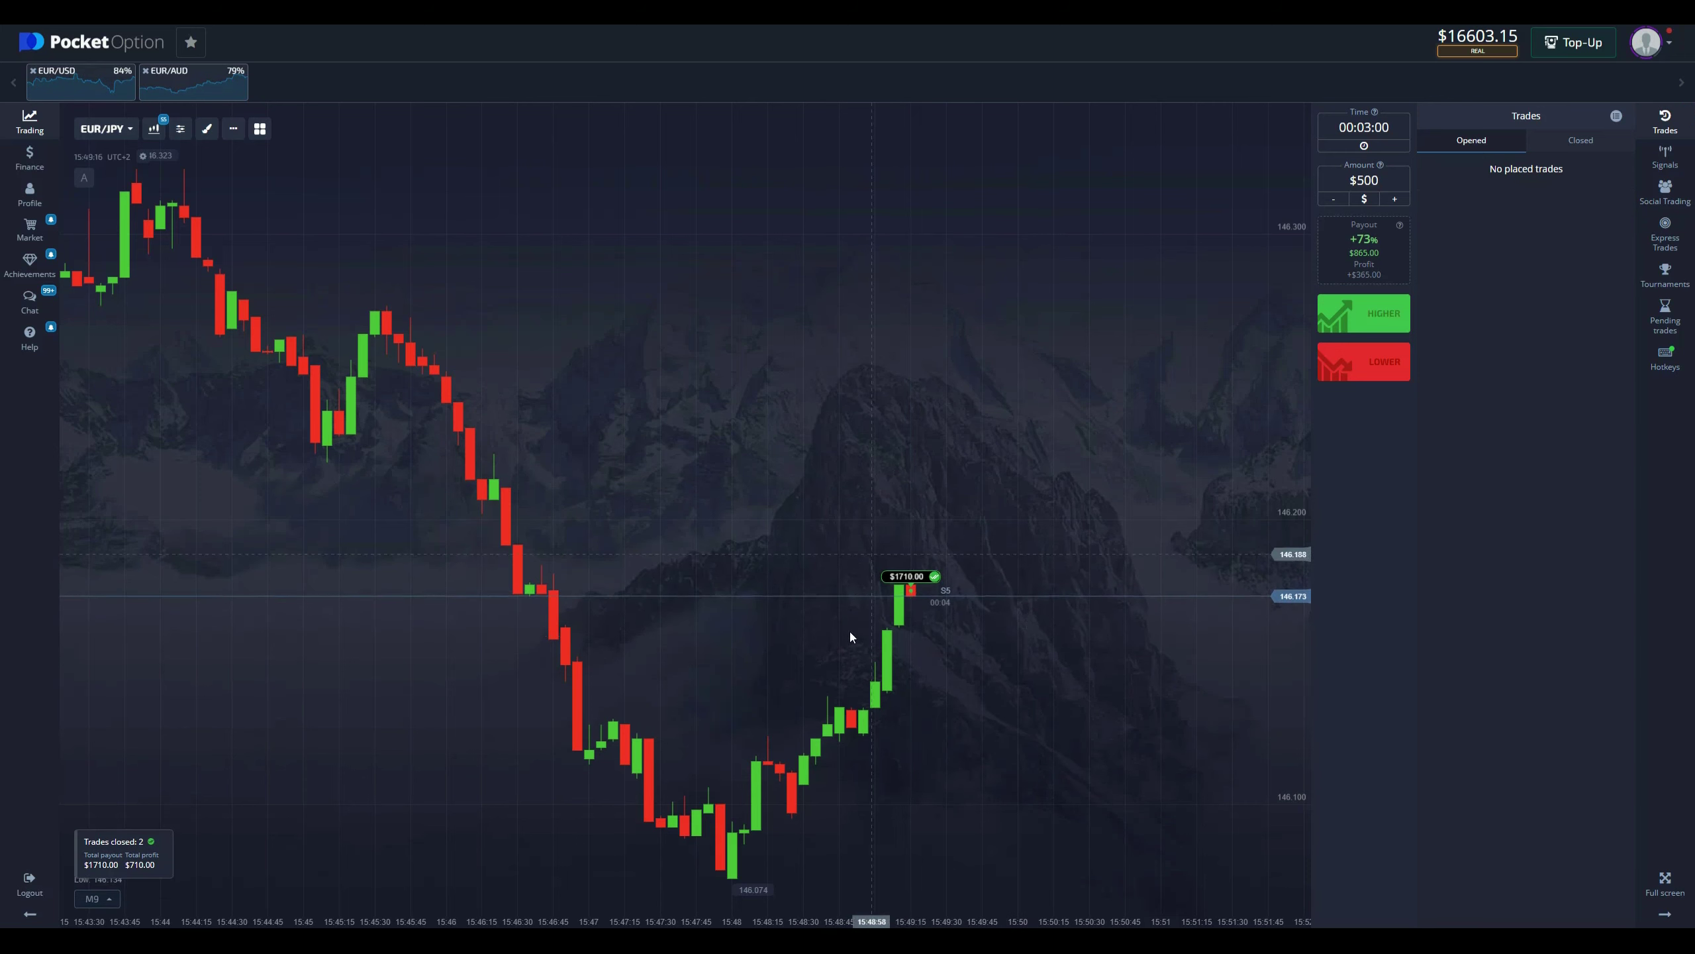
- Review the Closed trades list, return to Opened, and switch to TradingView's EURJPY chart
left_click(1565, 139)
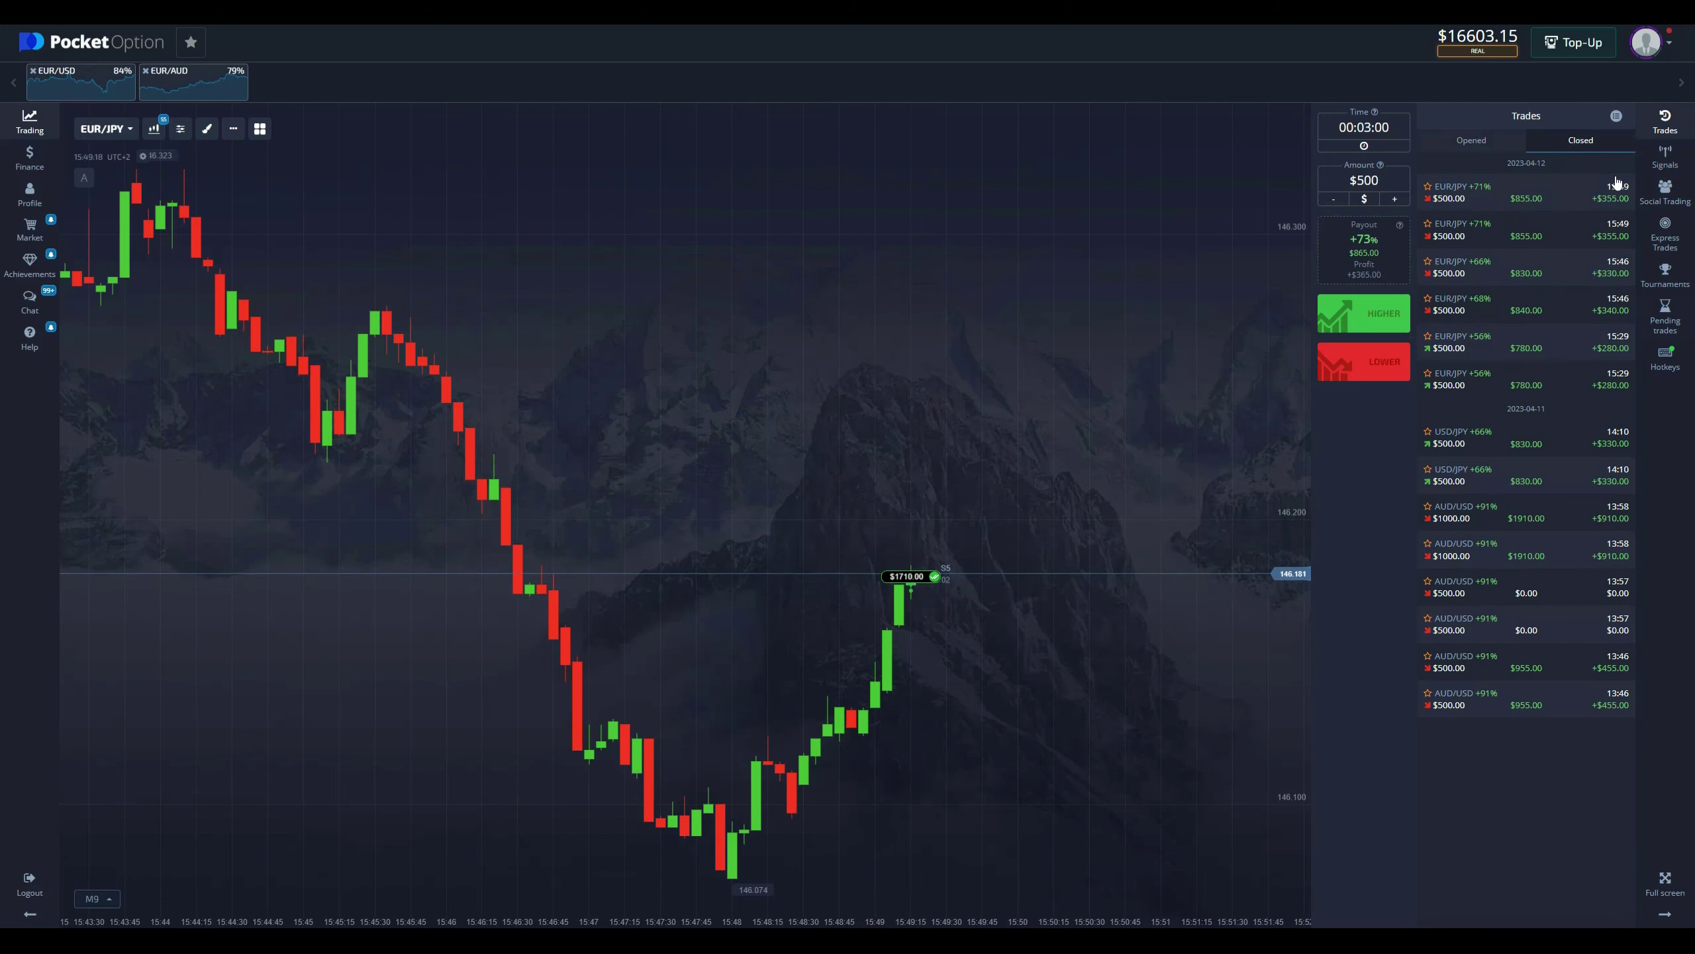
left_click(1487, 141)
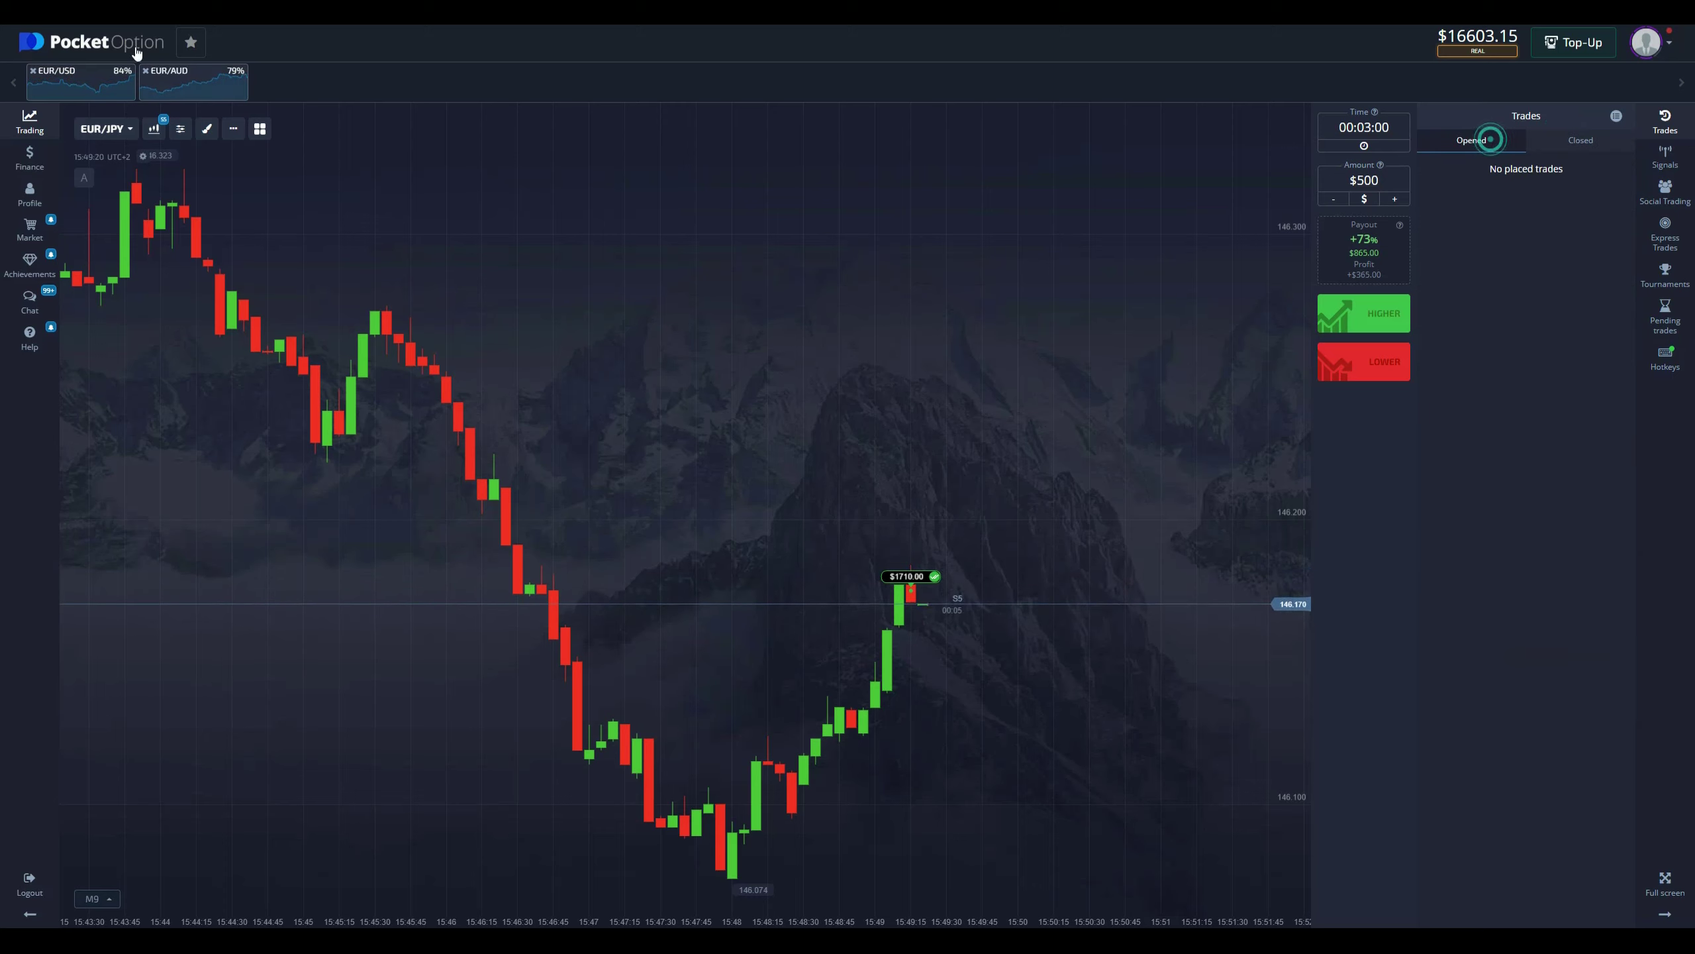
key("alt+Tab")
left_click_drag(978, 374, 1051, 482)
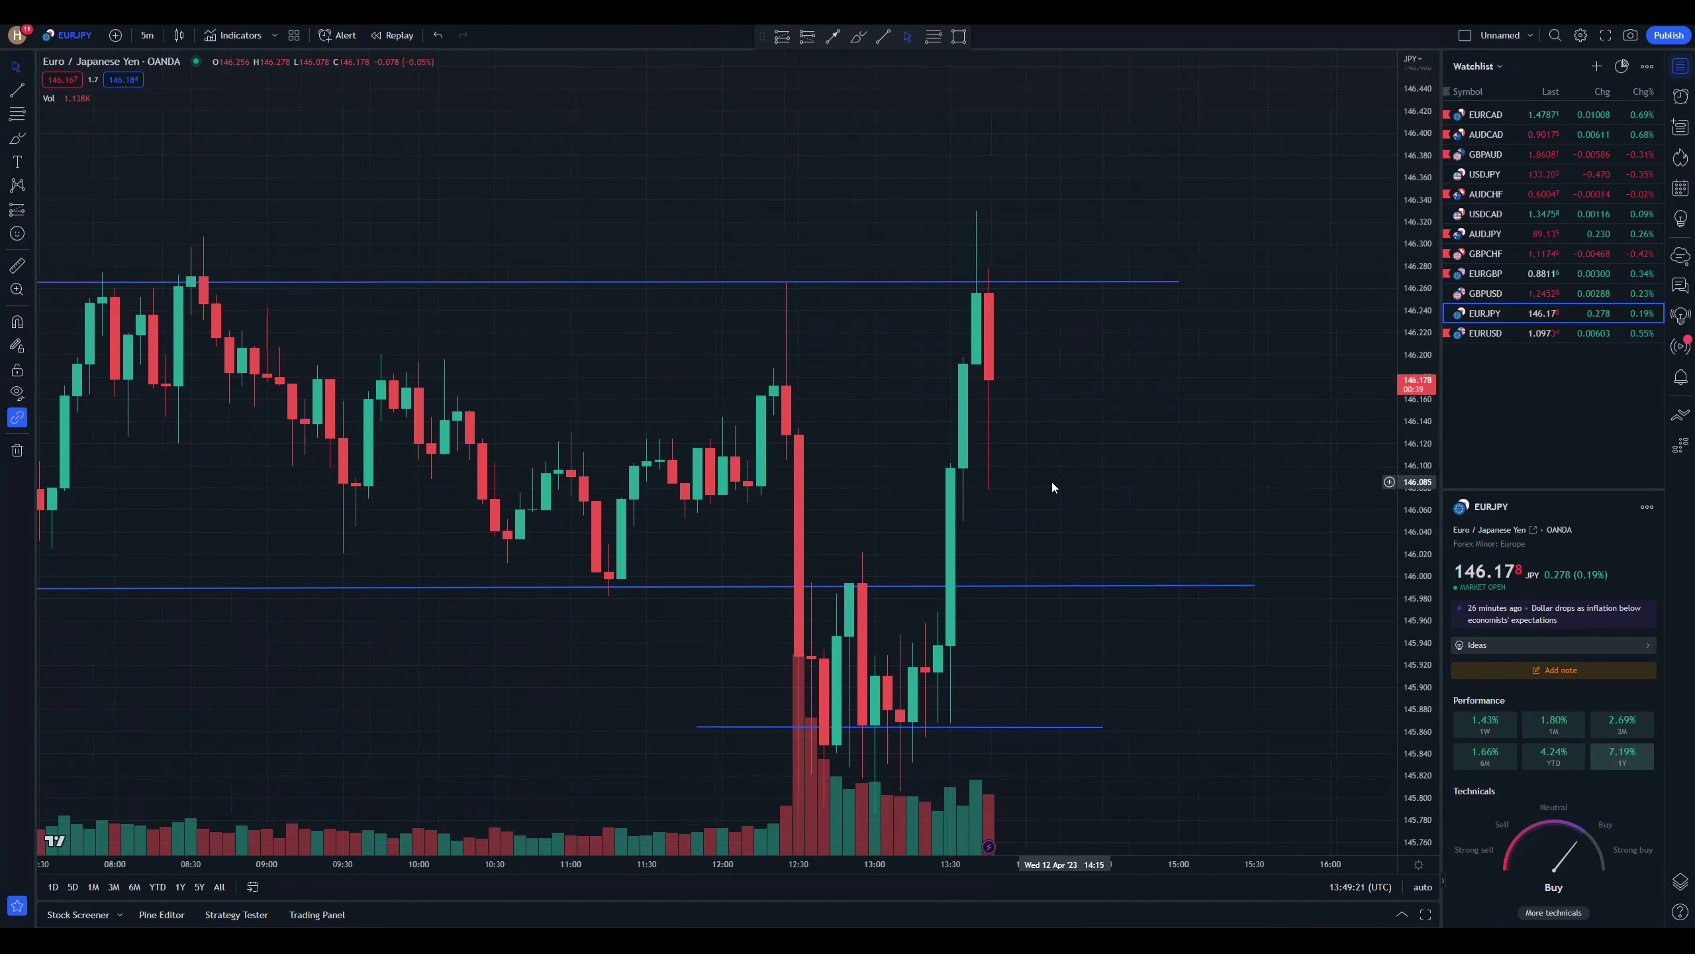
- Zoom out the EURJPY 5-minute chart and move the lower support line up slightly
left_click_drag(870, 395, 984, 519)
scroll(708, 384, "down", 2)
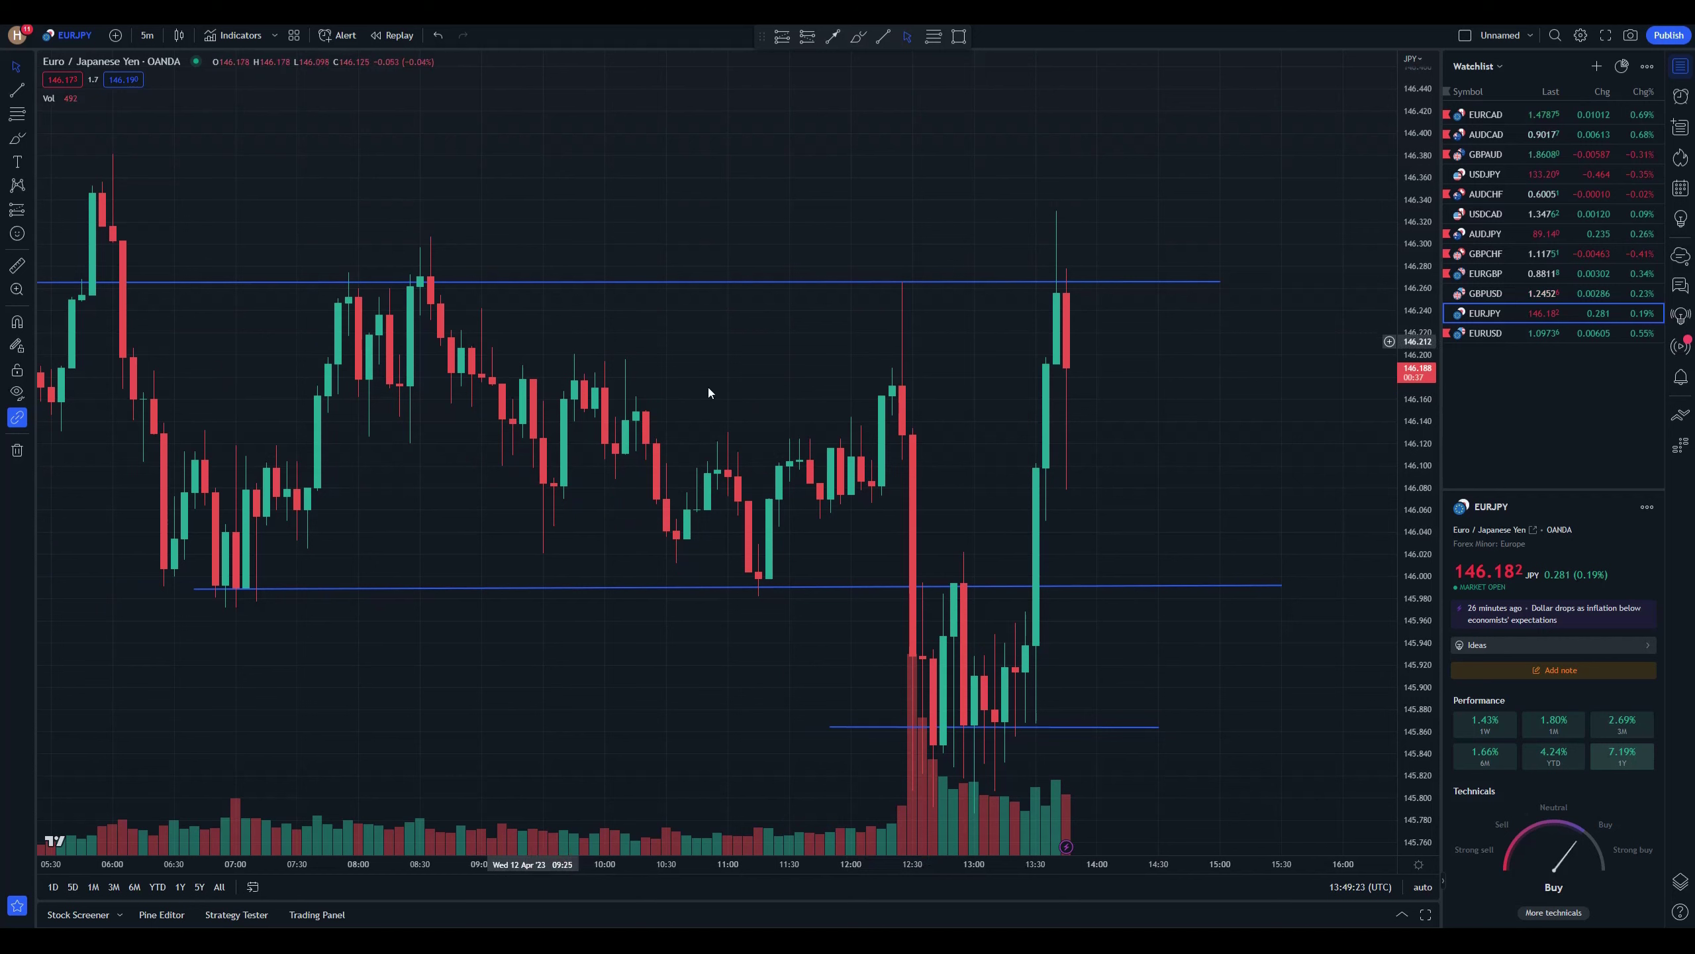
left_click_drag(1039, 728, 1038, 722)
left_click(1036, 742)
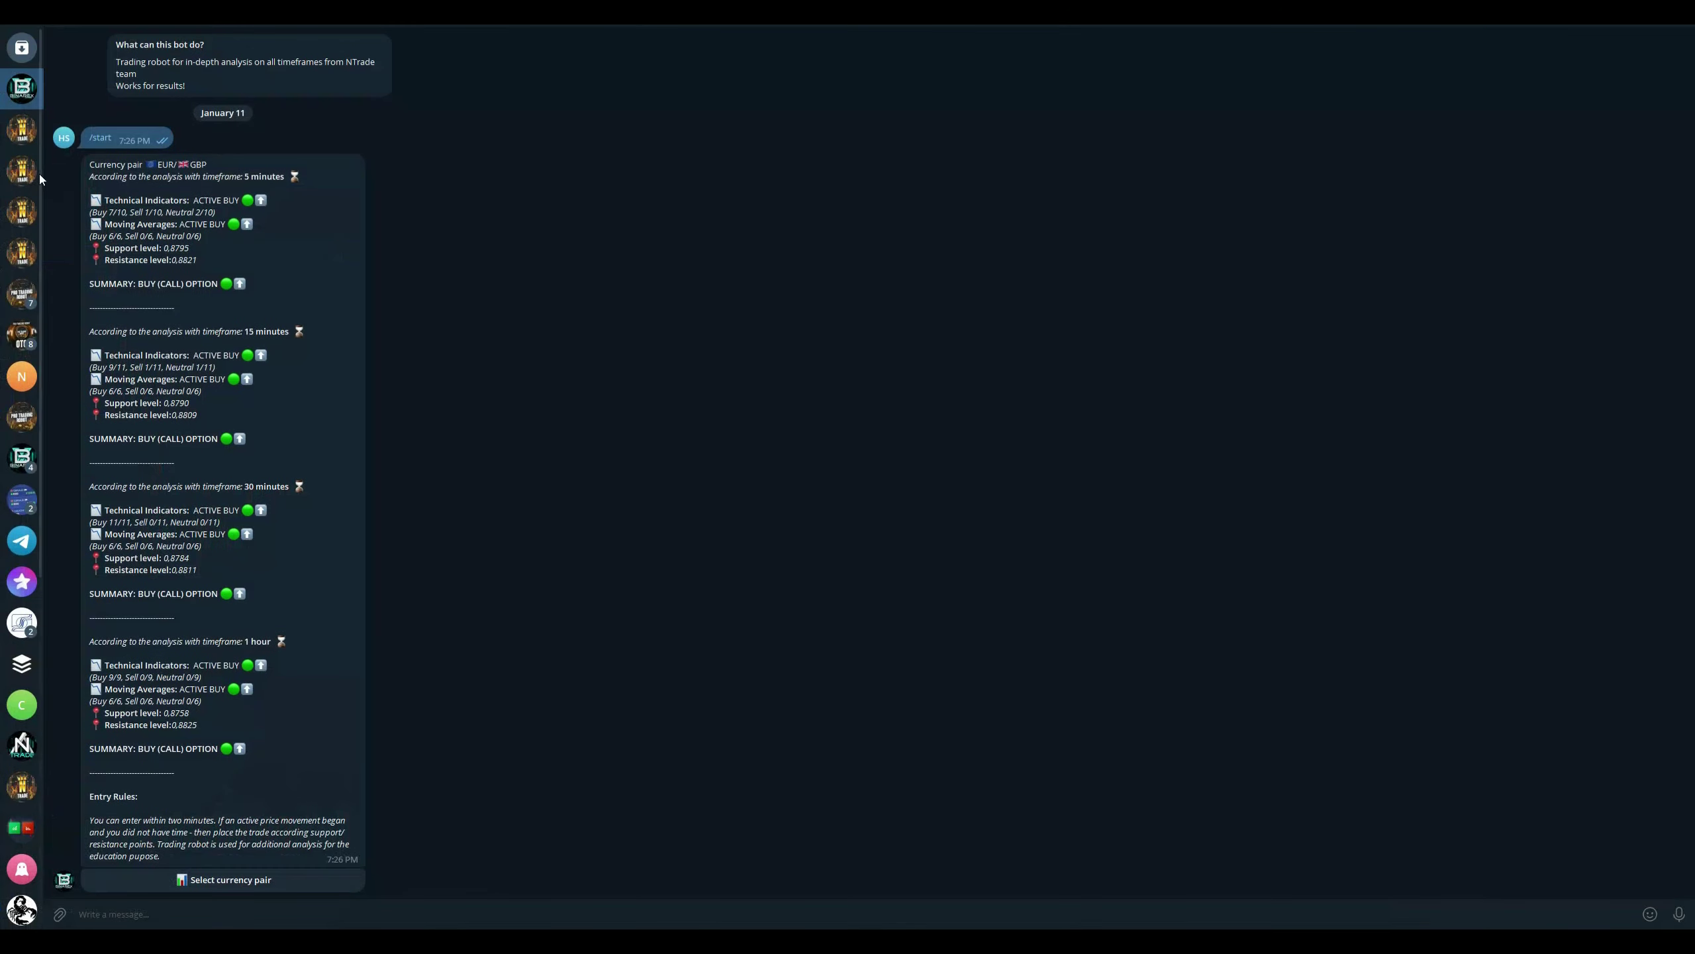
- Browse the NTrade Private Trading Group and NTrade FREE SIGNALS channels
left_click(32, 140)
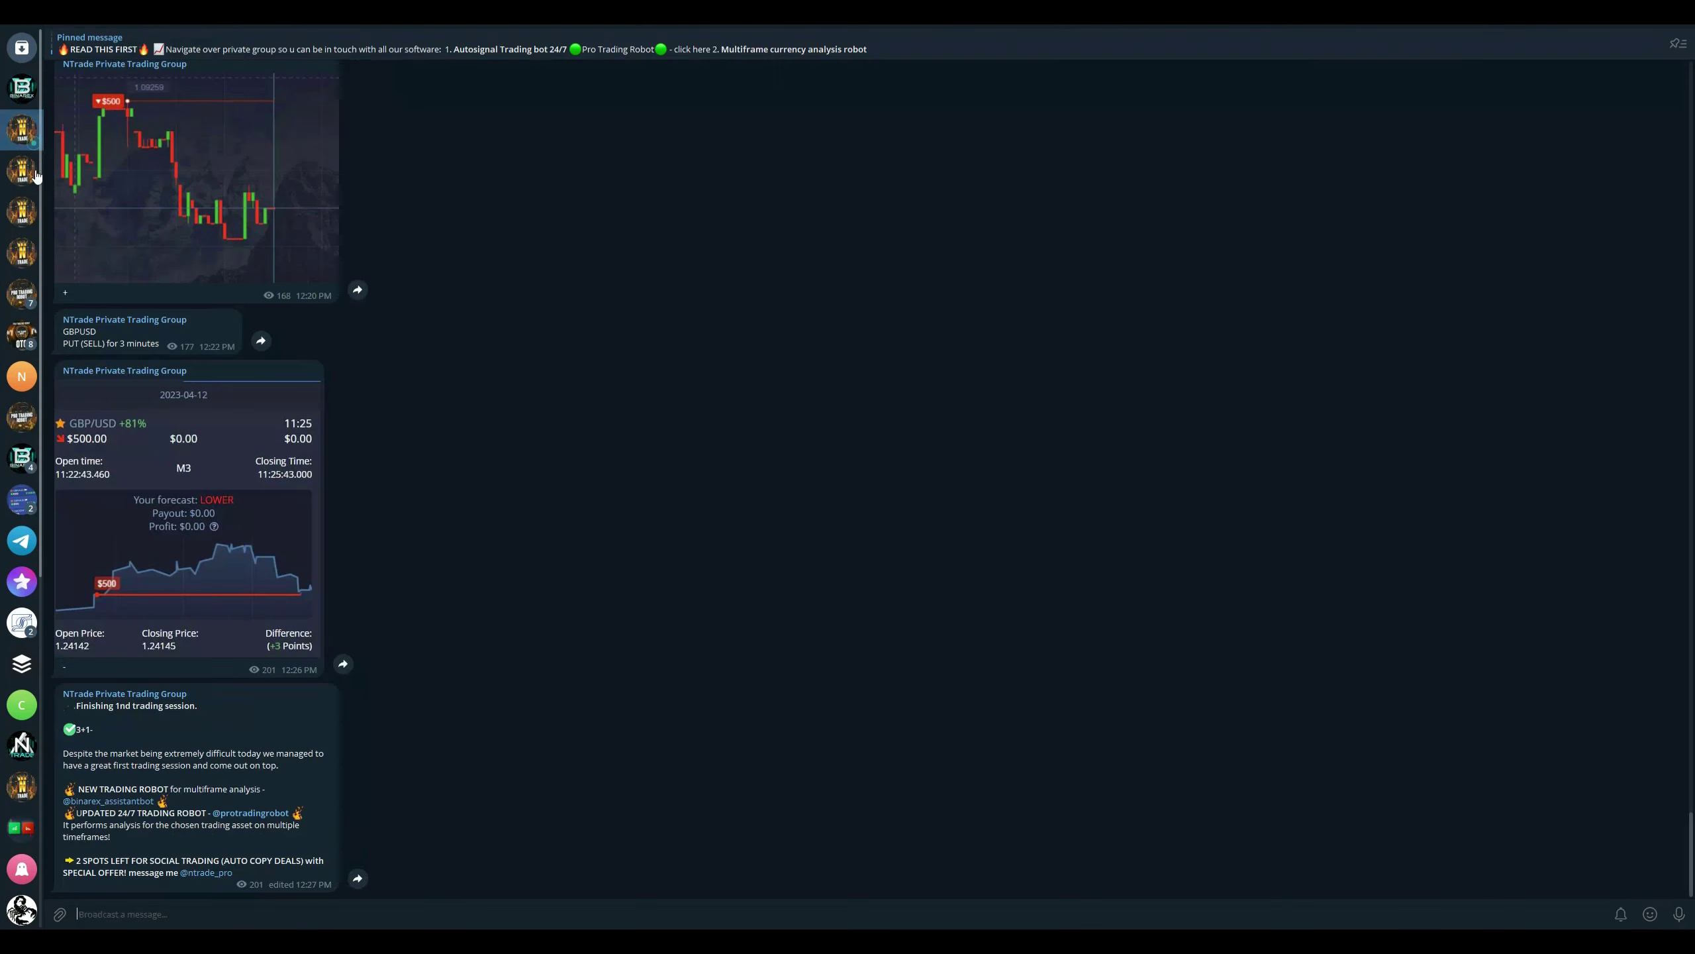
left_click(24, 171)
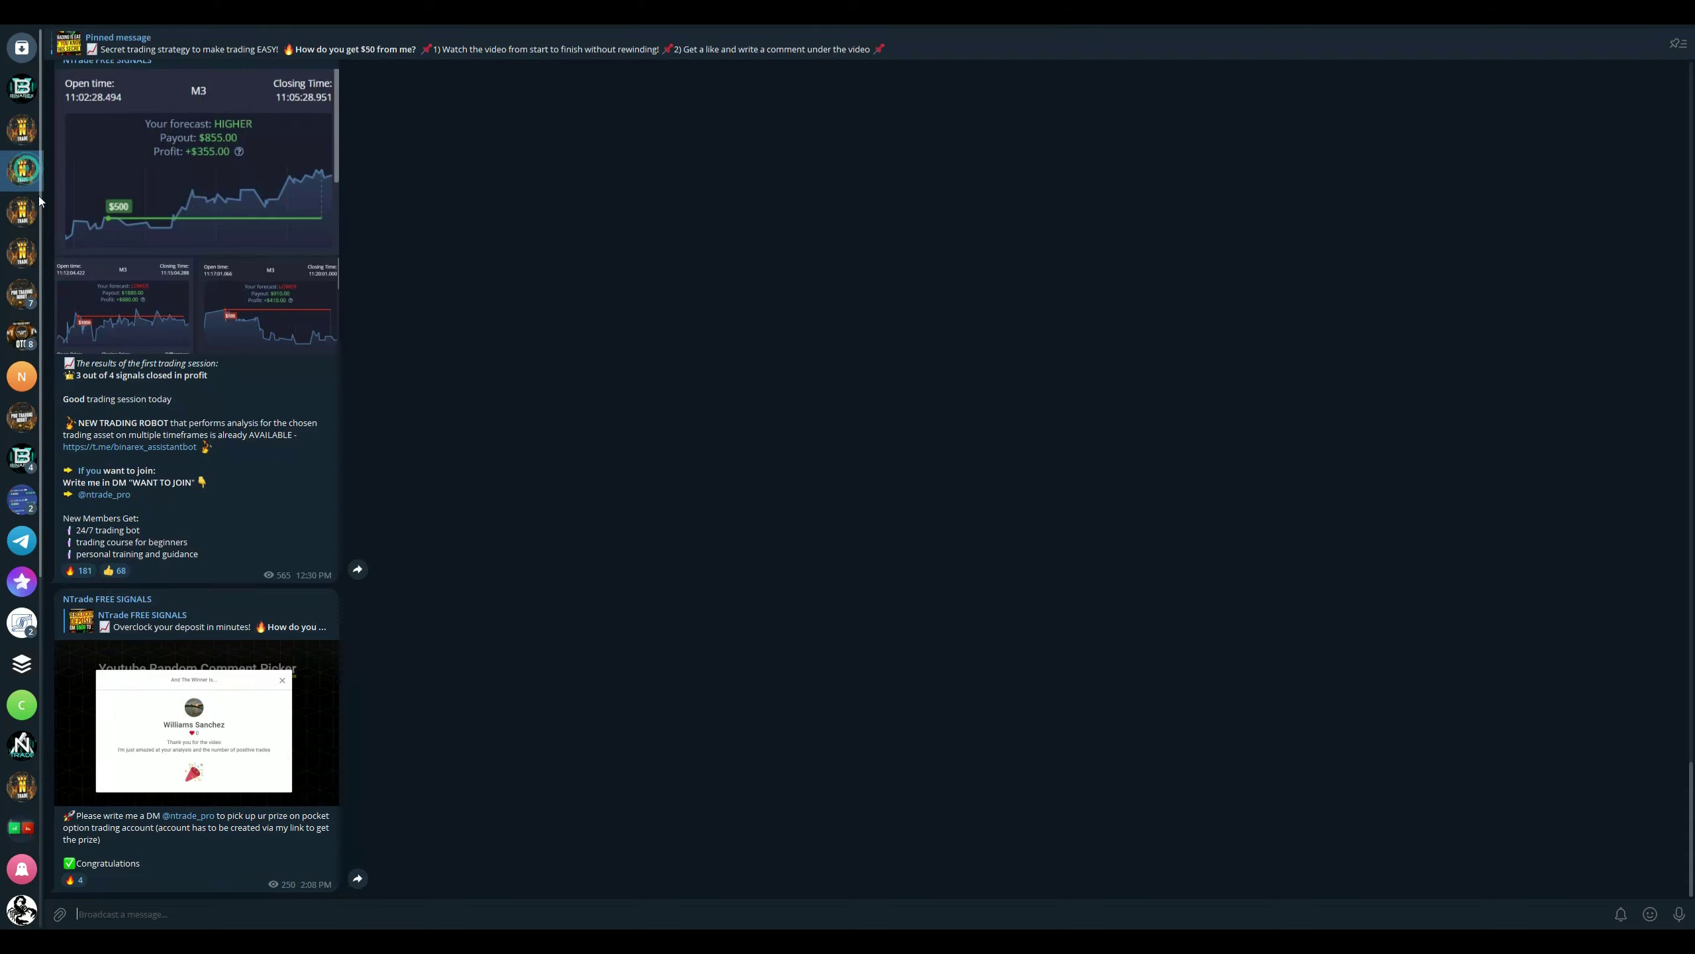
left_click(20, 136)
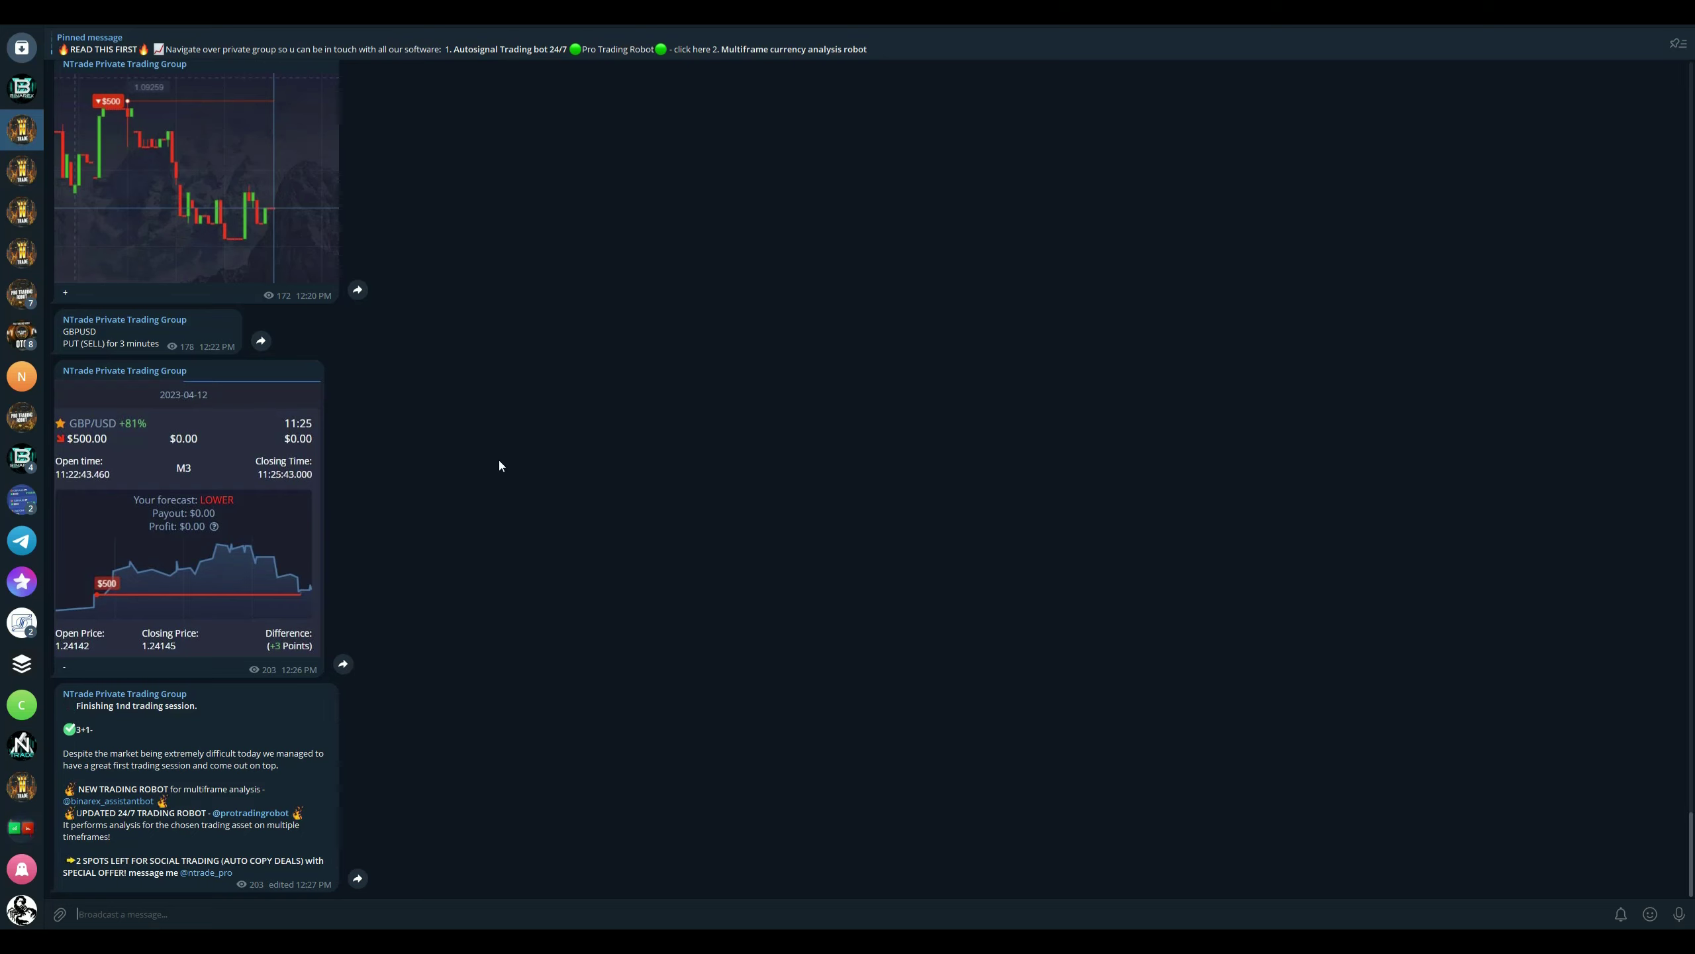
left_click(22, 170)
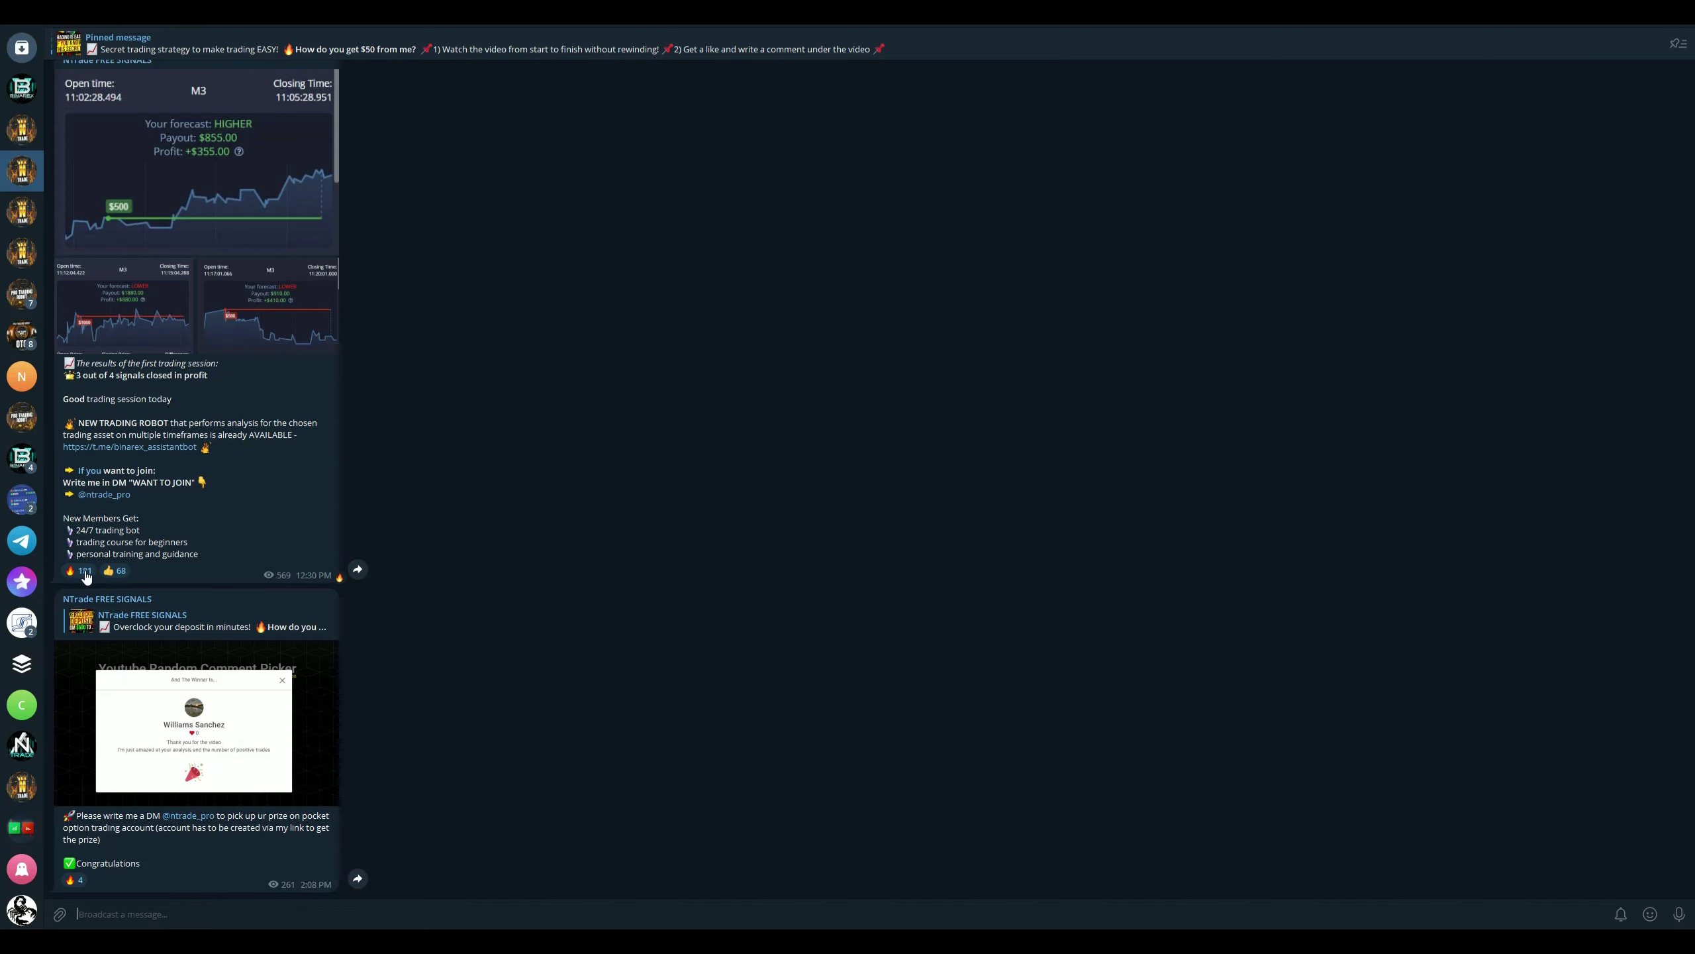
- React with fire to the session-results post, then open the NTrade Vip Group
left_click(80, 570)
scroll(180, 663, "up", 4)
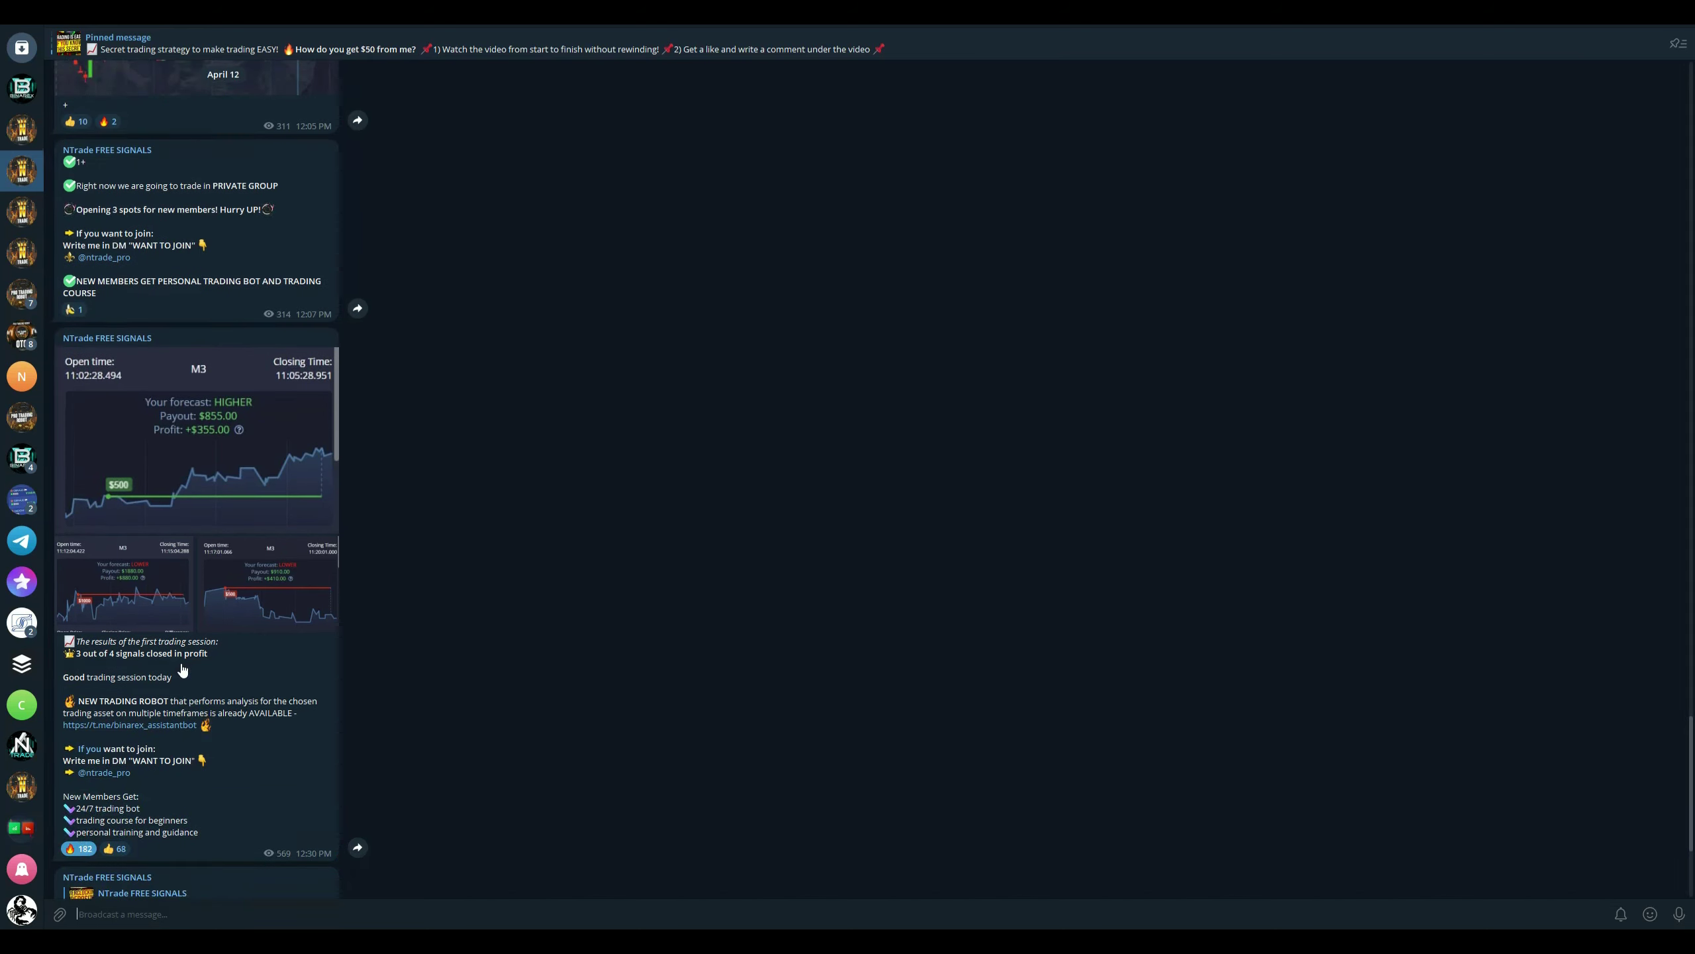
scroll(182, 669, "up", 5)
scroll(180, 671, "down", 6)
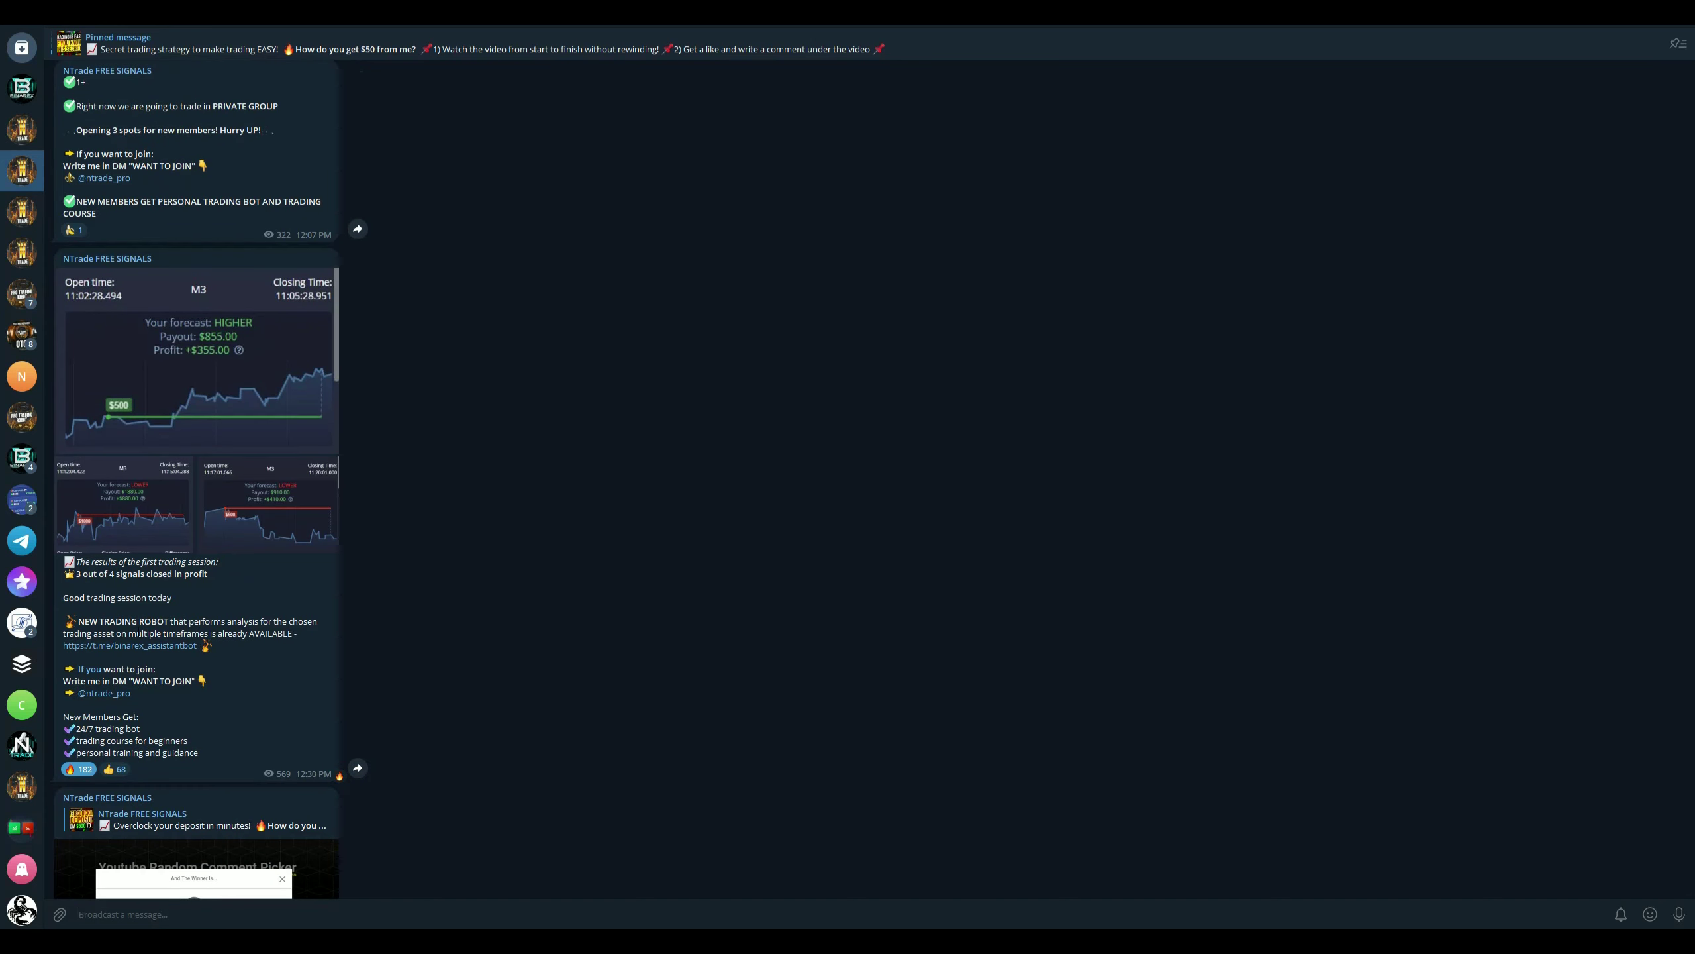
left_click(22, 212)
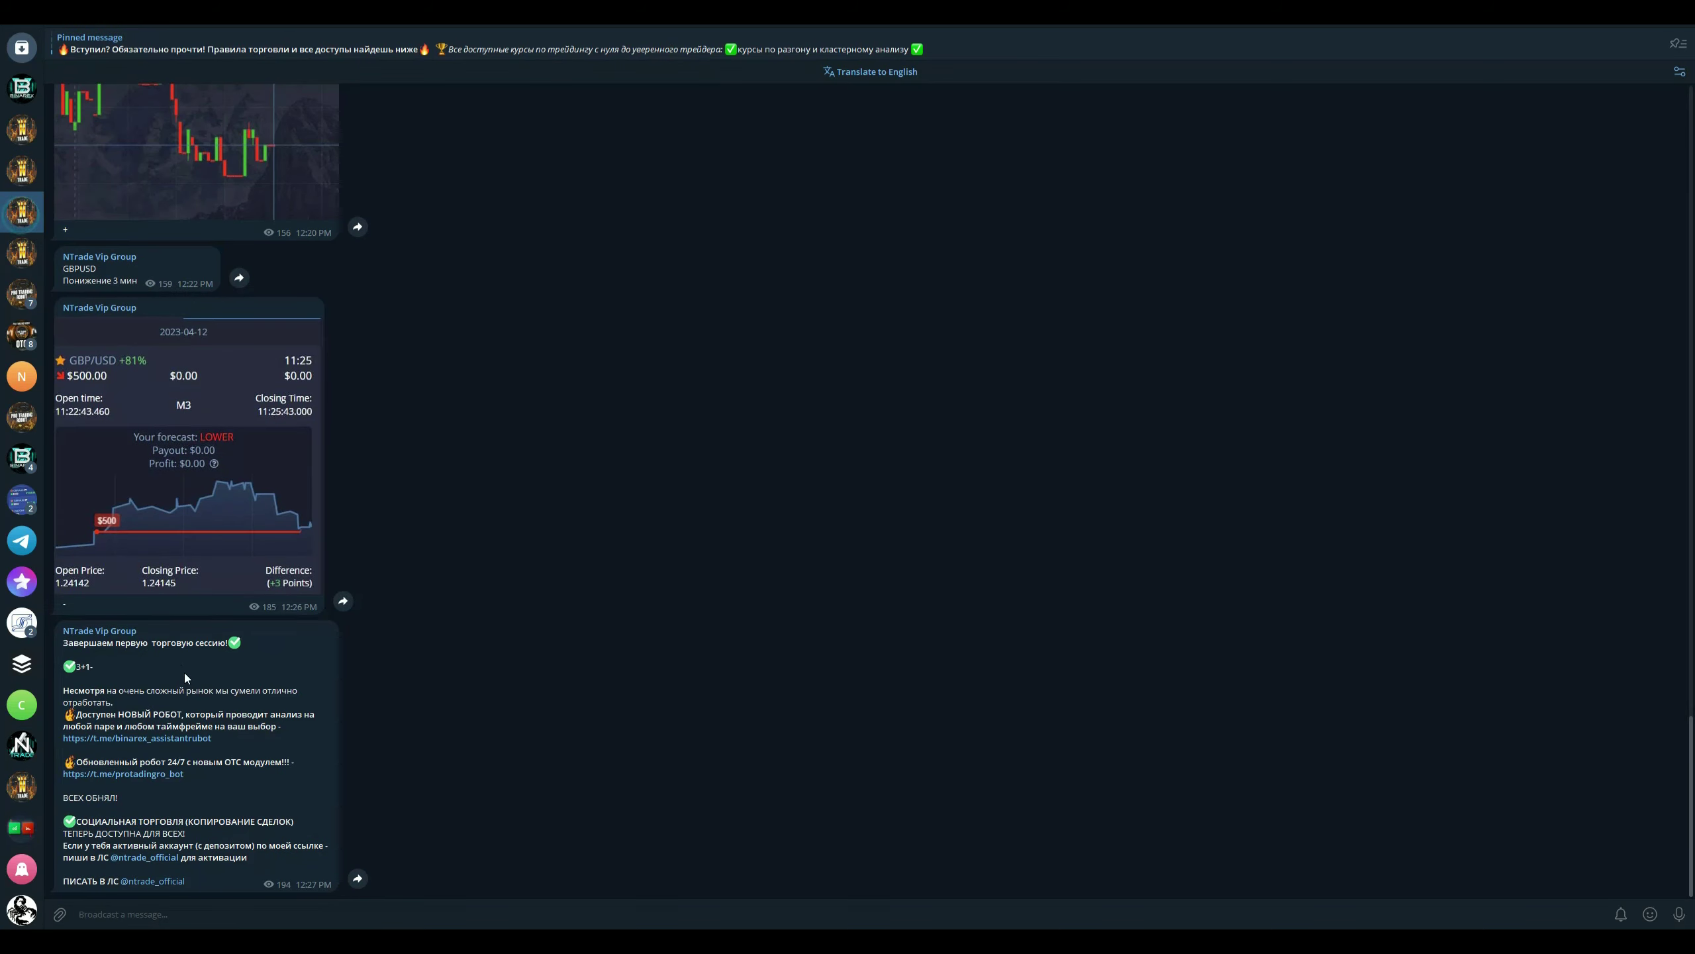